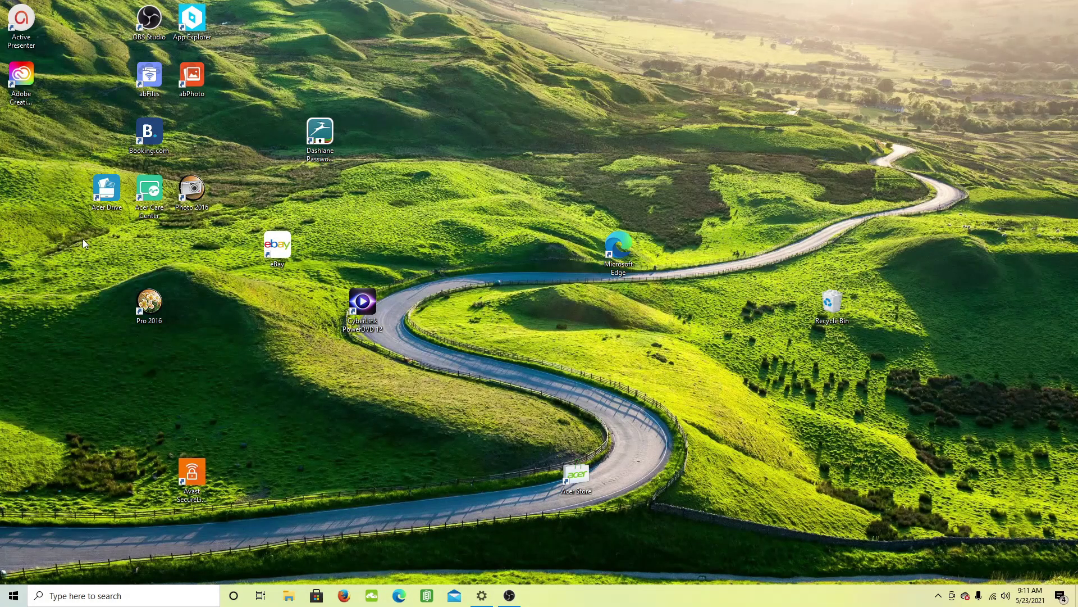
- Open the Start menu and scroll the app list down to launch Excel
click(14, 597)
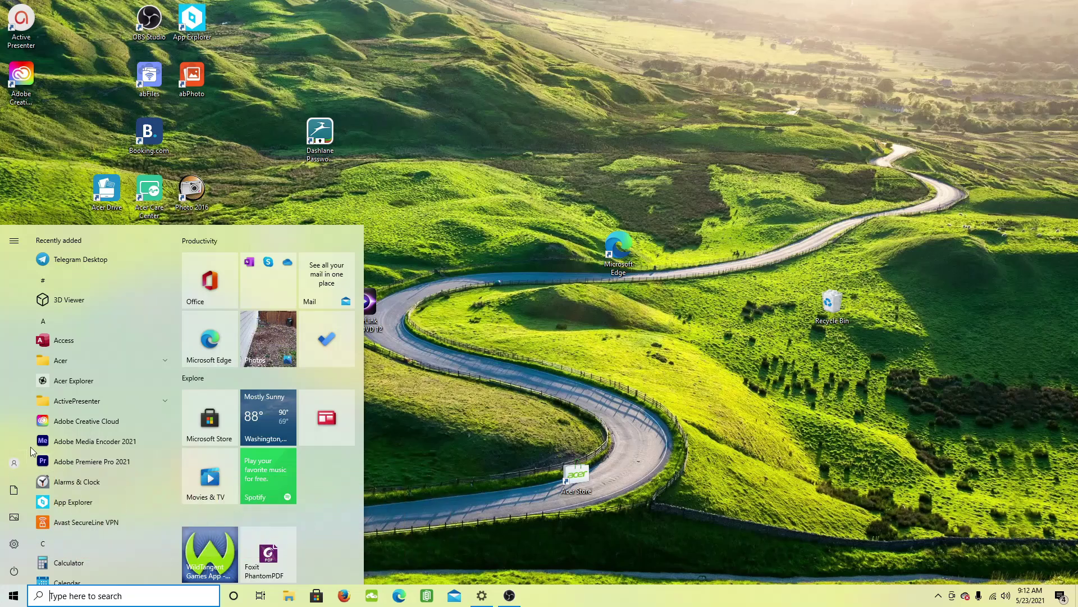
scroll(31, 446, down, 5)
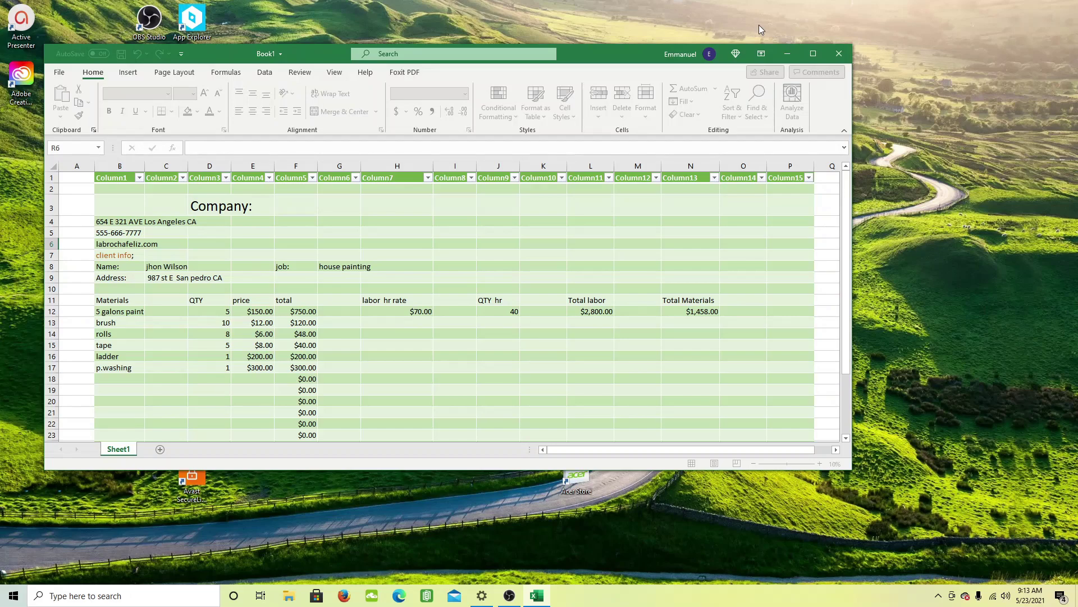
- Maximize the Excel window to fill the screen, then open the number format list
click(800, 59)
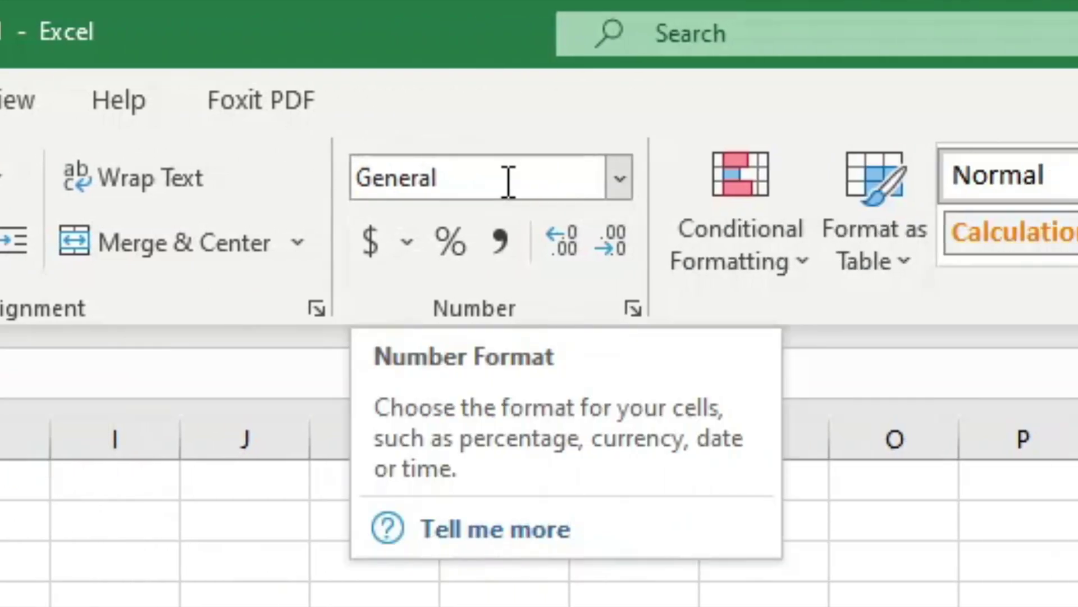
click(618, 185)
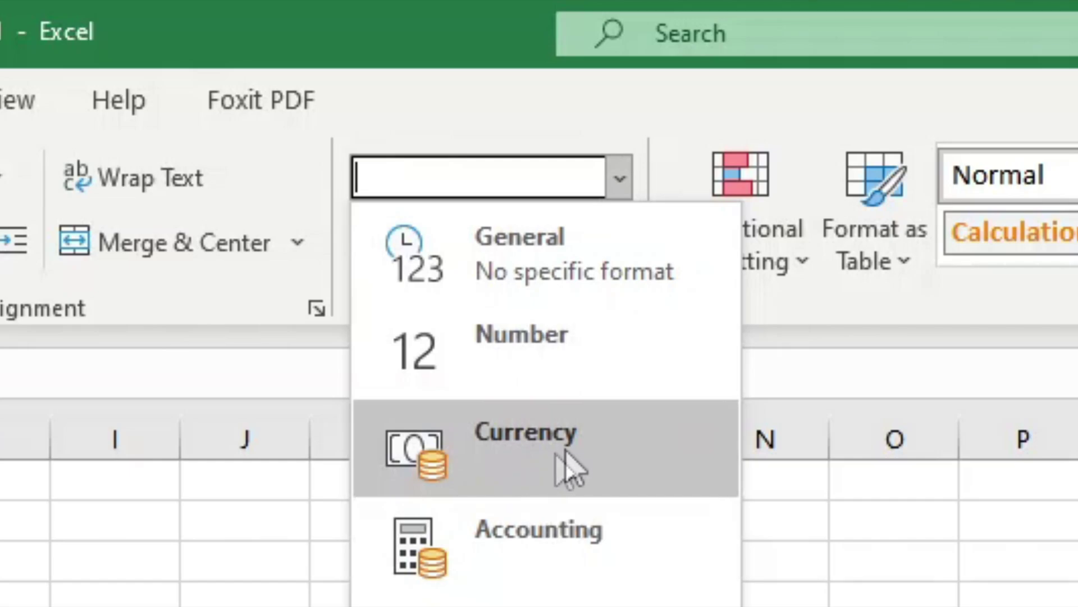
click(965, 575)
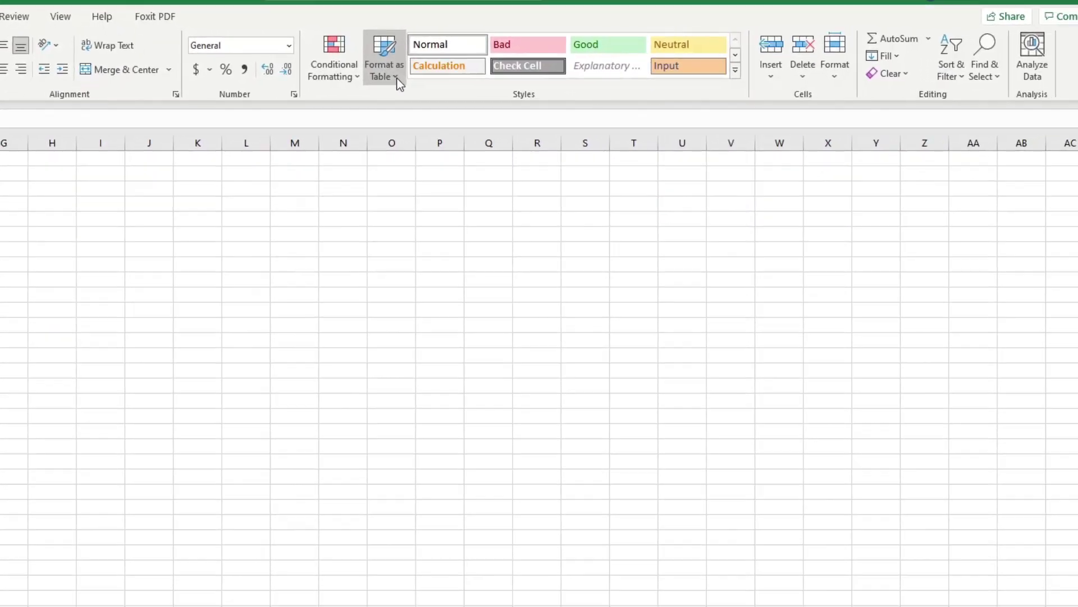
click(443, 96)
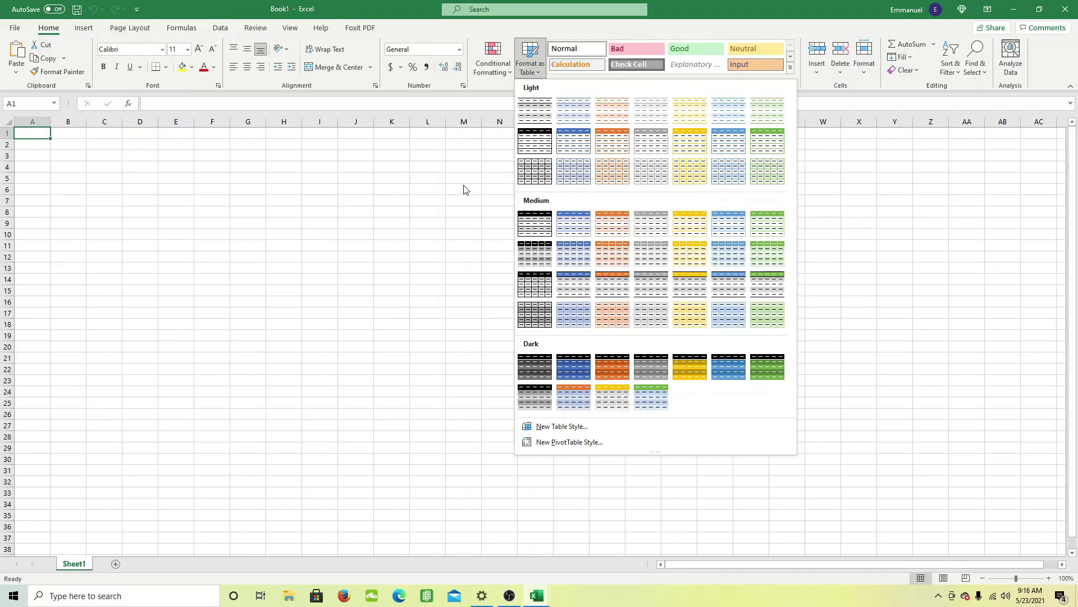
click(465, 187)
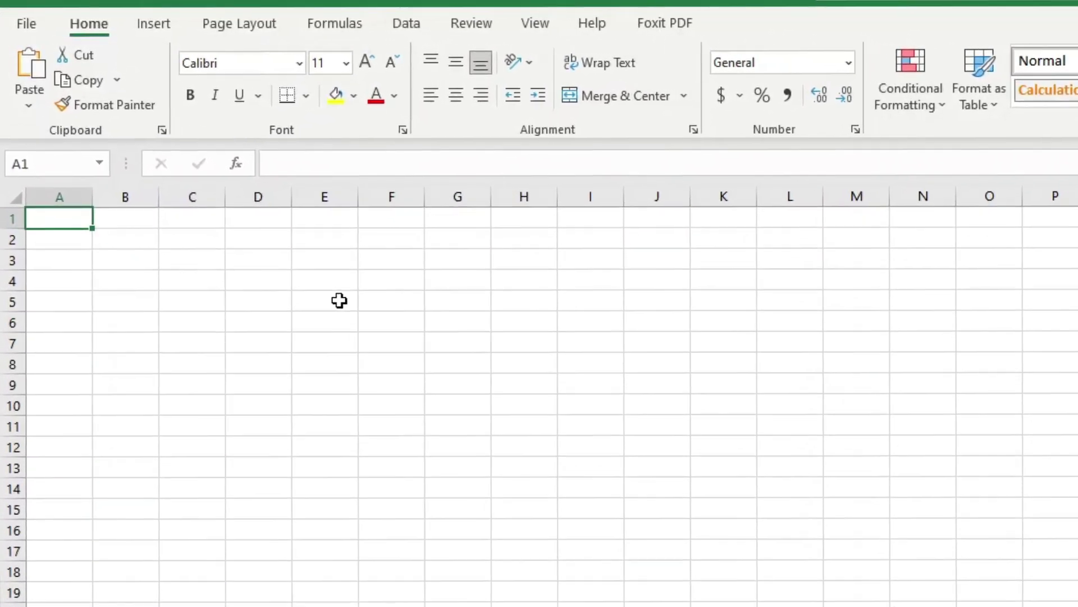
- Select cells E5 and G5, edit G5 in the formula bar, then show the Insert commands
click(339, 300)
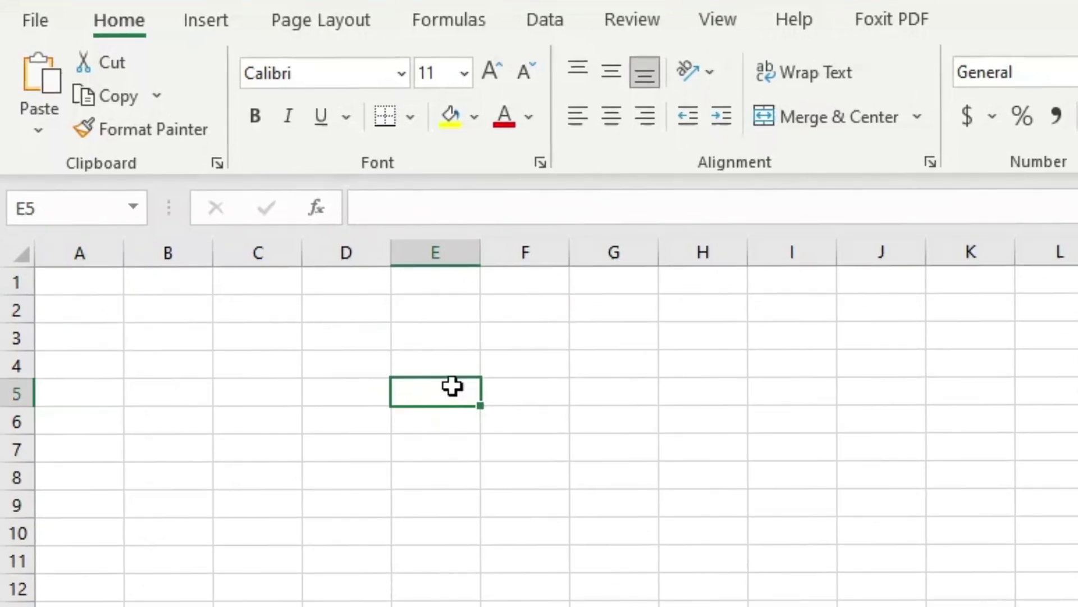
click(632, 400)
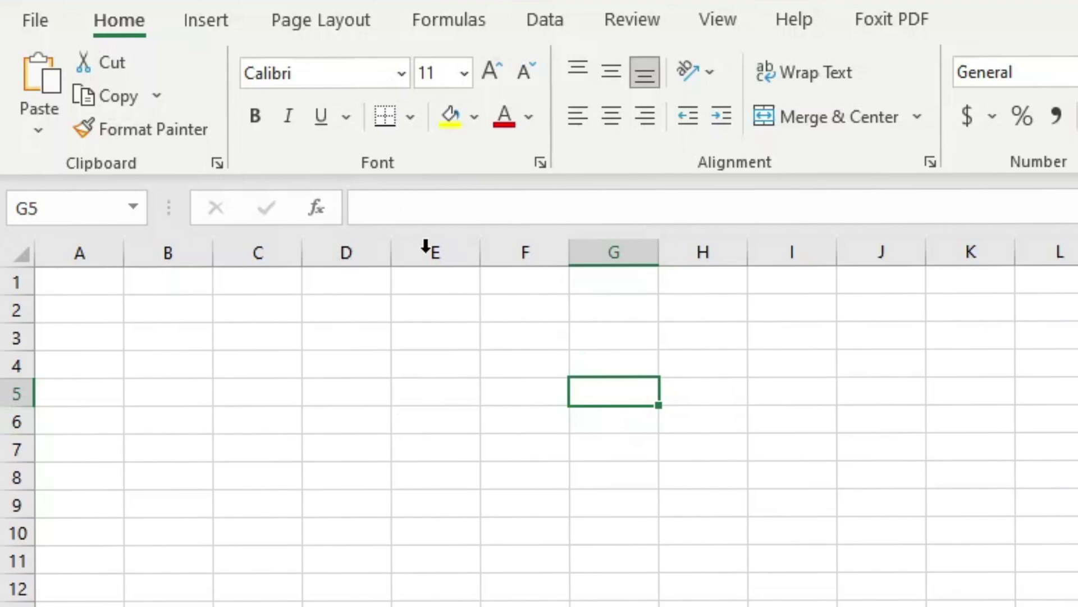
click(411, 210)
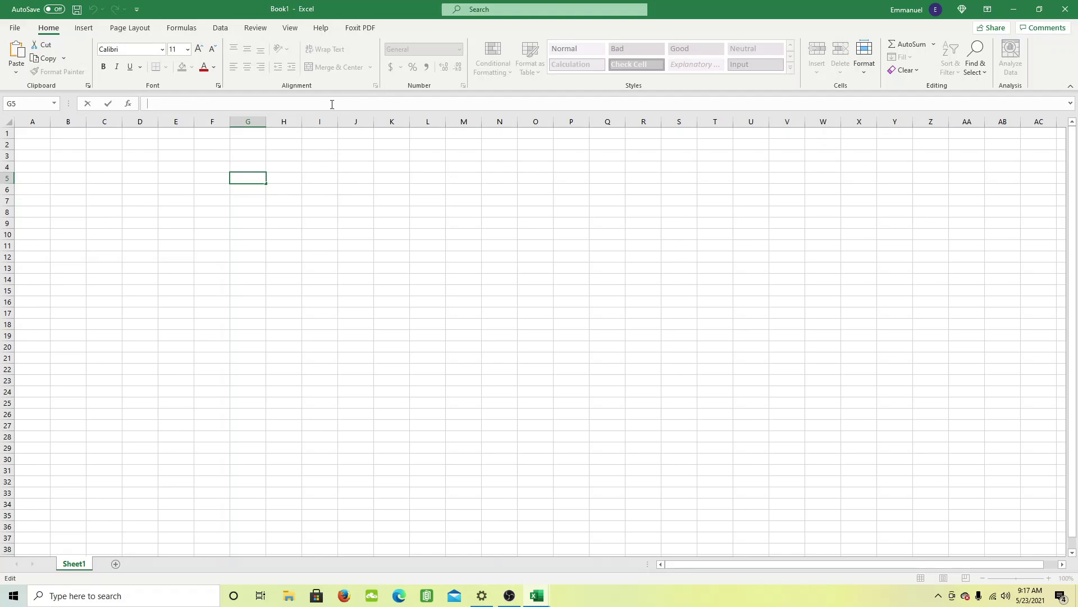
click(86, 29)
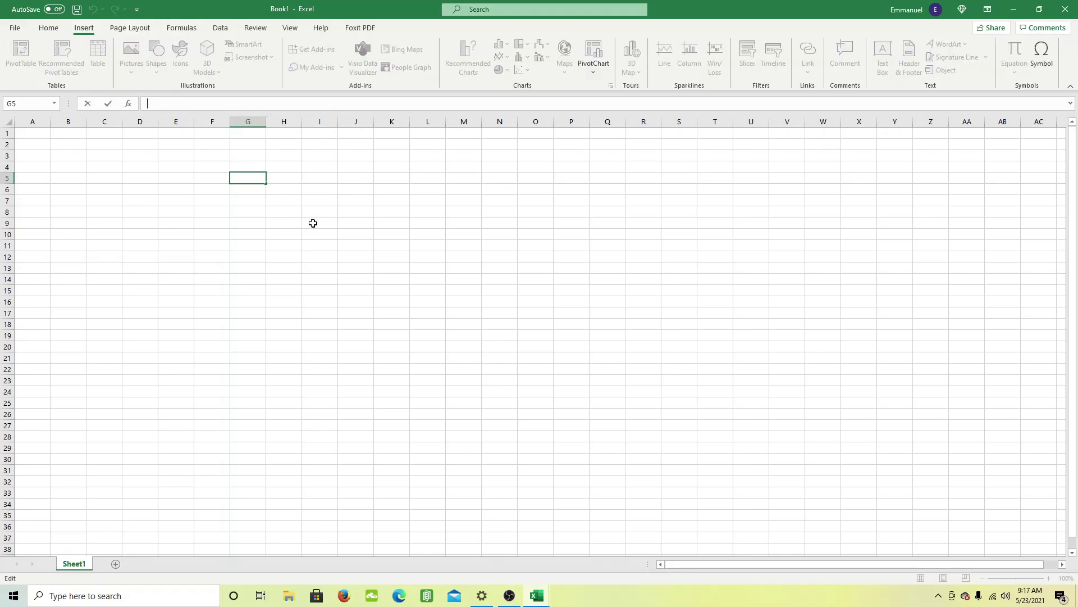
click(320, 223)
click(131, 52)
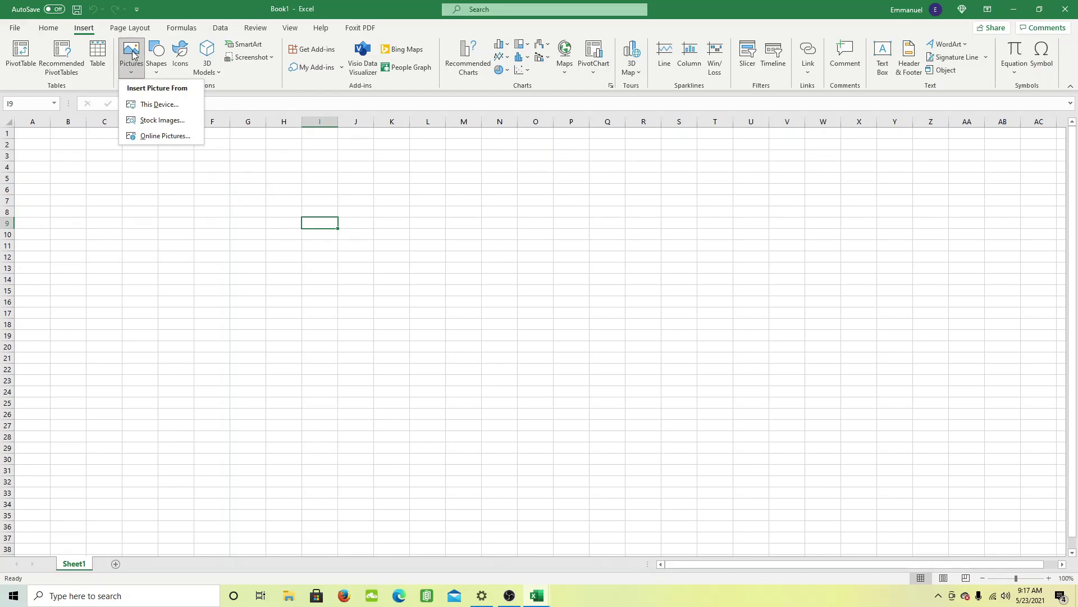
click(311, 155)
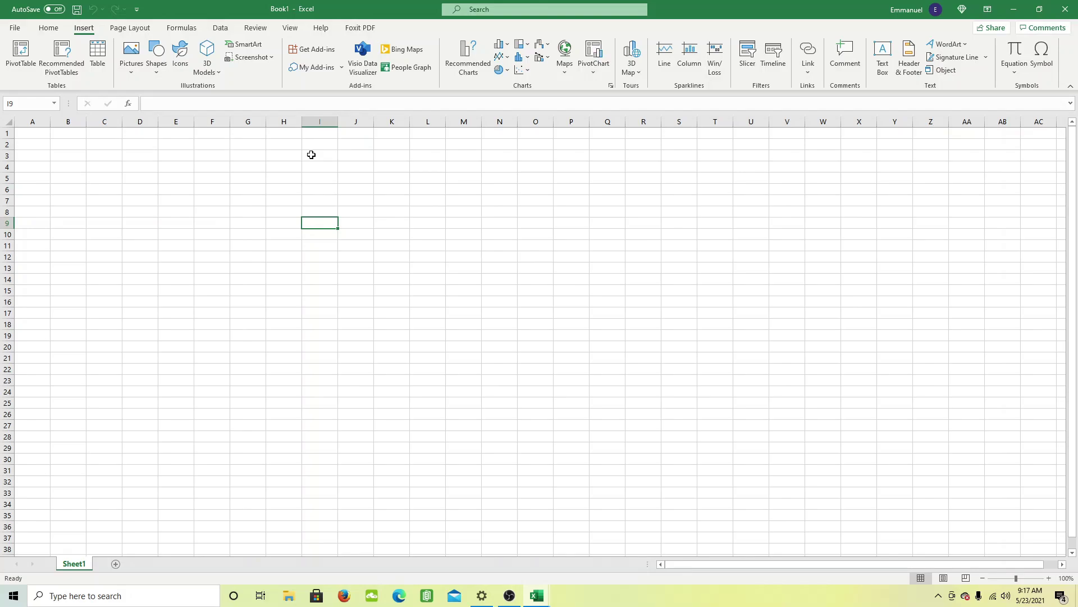
click(312, 154)
click(313, 143)
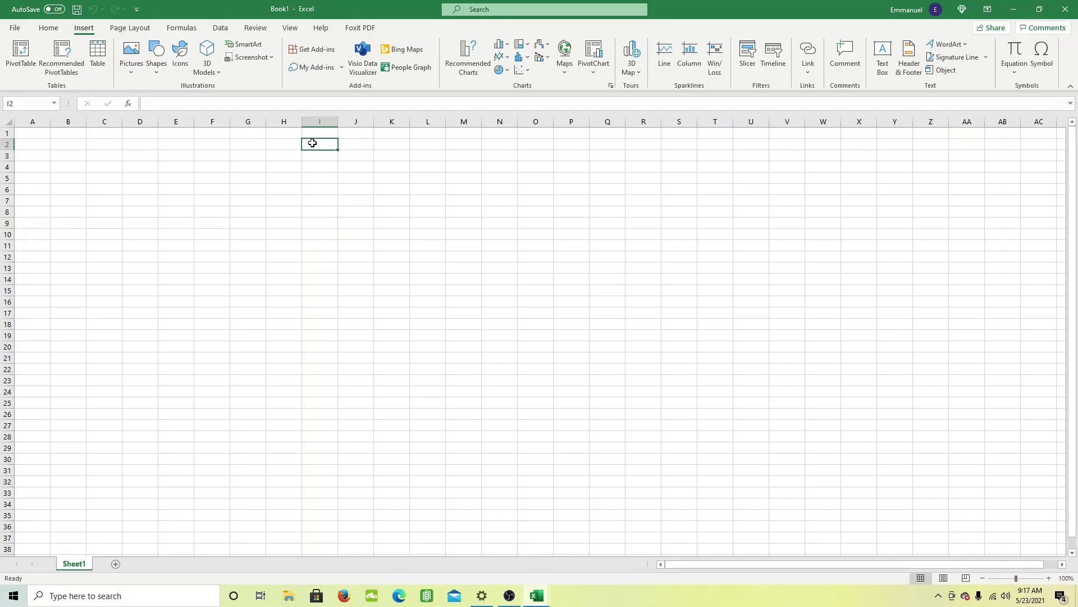
text(gggggjhjhk)
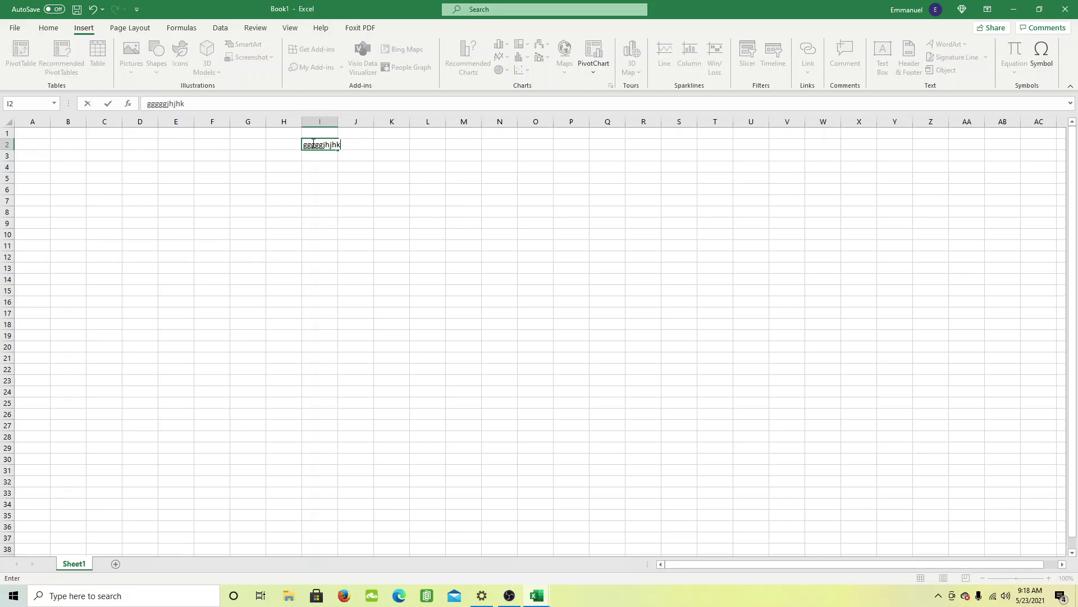
key(BackSpace)
key(BackSpace)
key(BackSpace)
key(BackSpace)
key(BackSpace)
key(BackSpace)
key(BackSpace)
key(BackSpace)
key(BackSpace)
key(BackSpace)
- Insert blue shadowed WordArt and type the title 'La Brocha feliz' into it
key(Return)
key(Return)
click(131, 56)
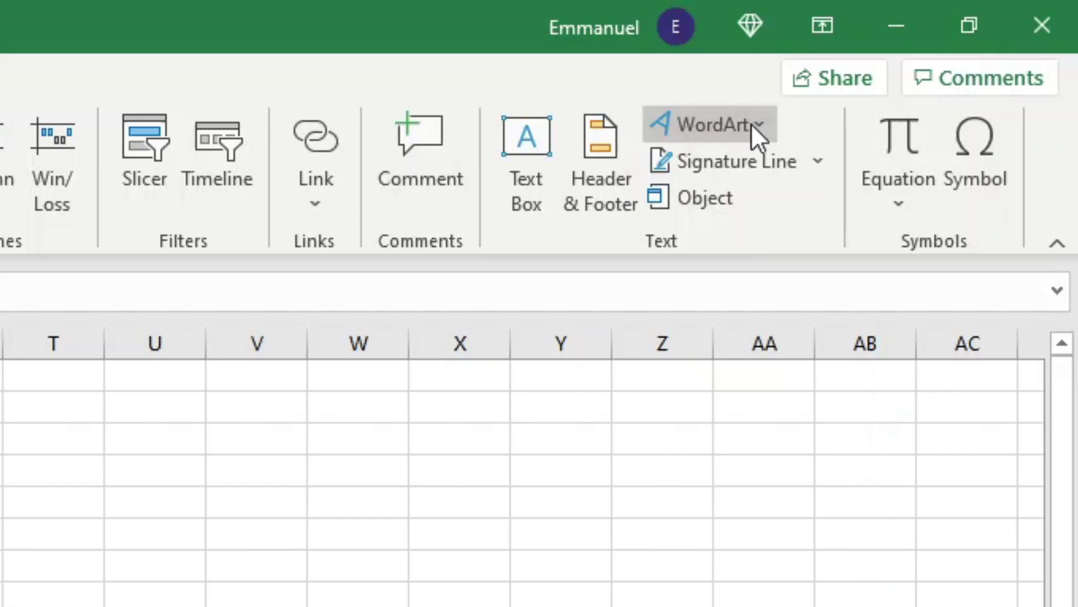
click(750, 123)
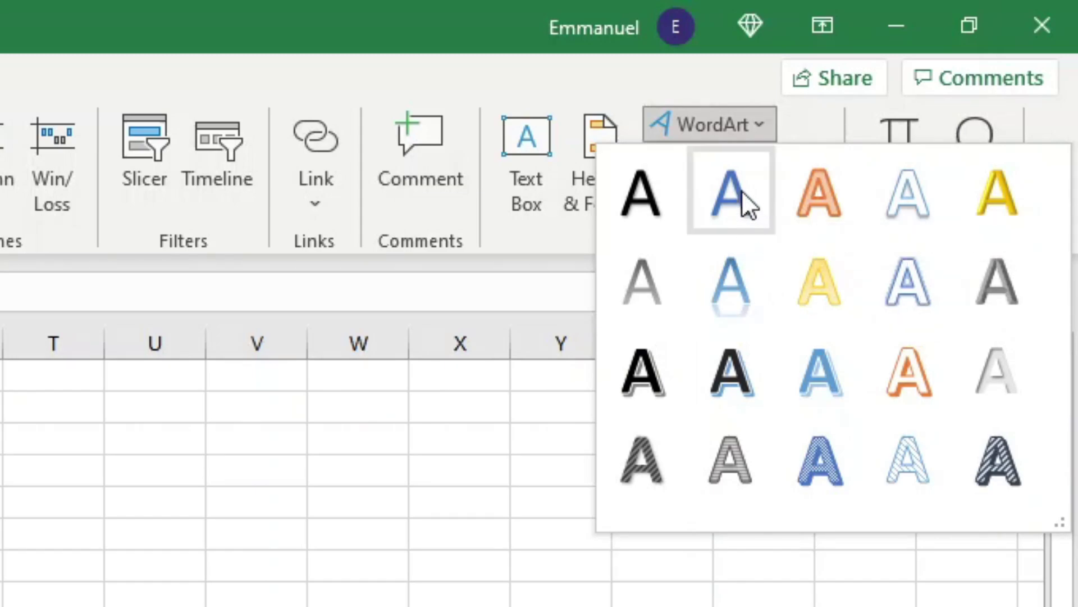
click(741, 190)
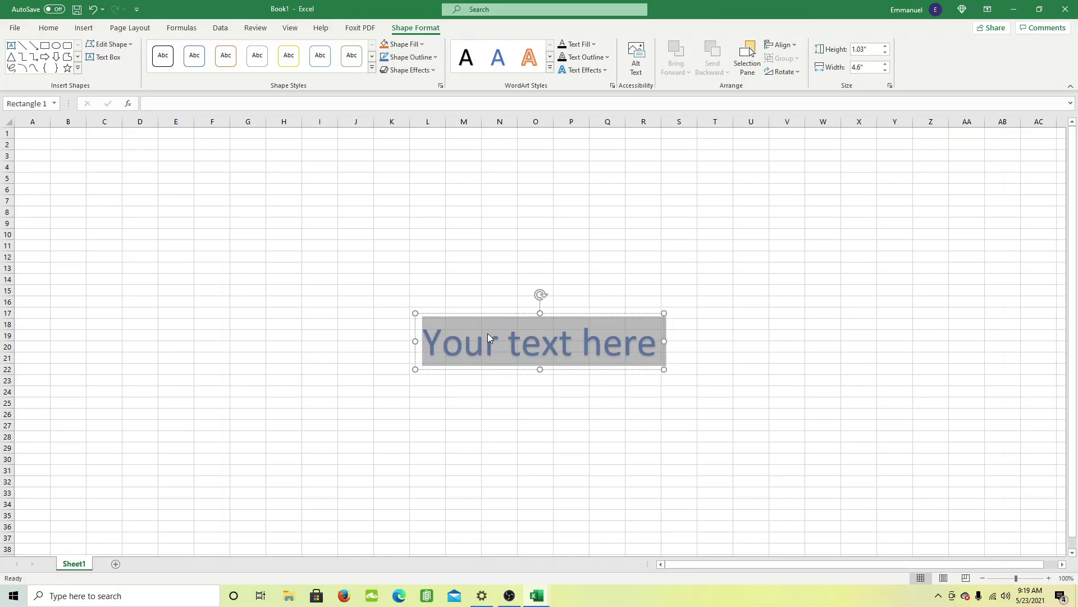
text(L)
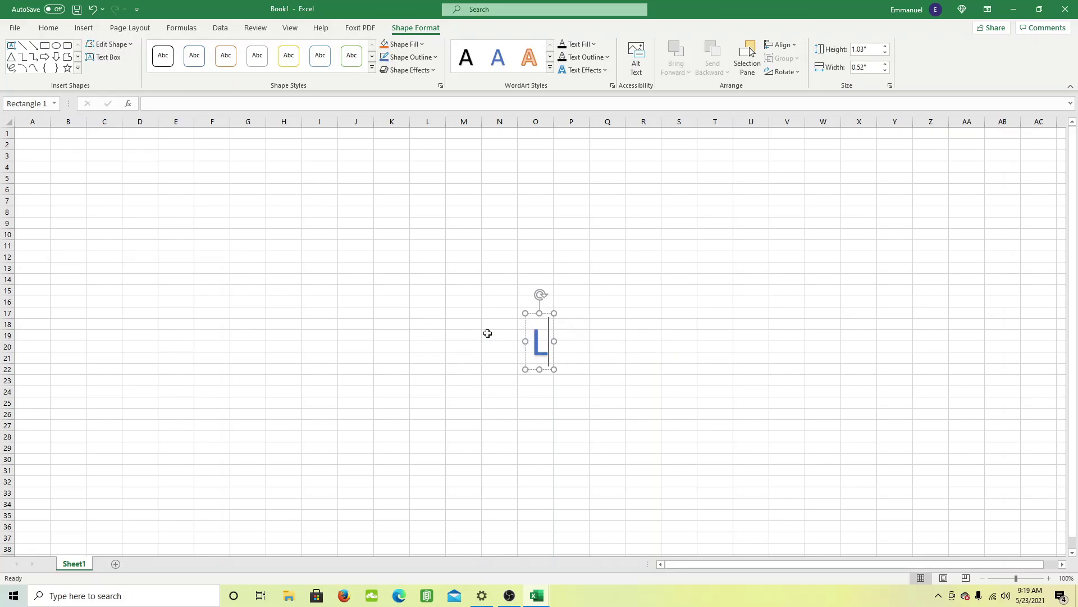
text(a)
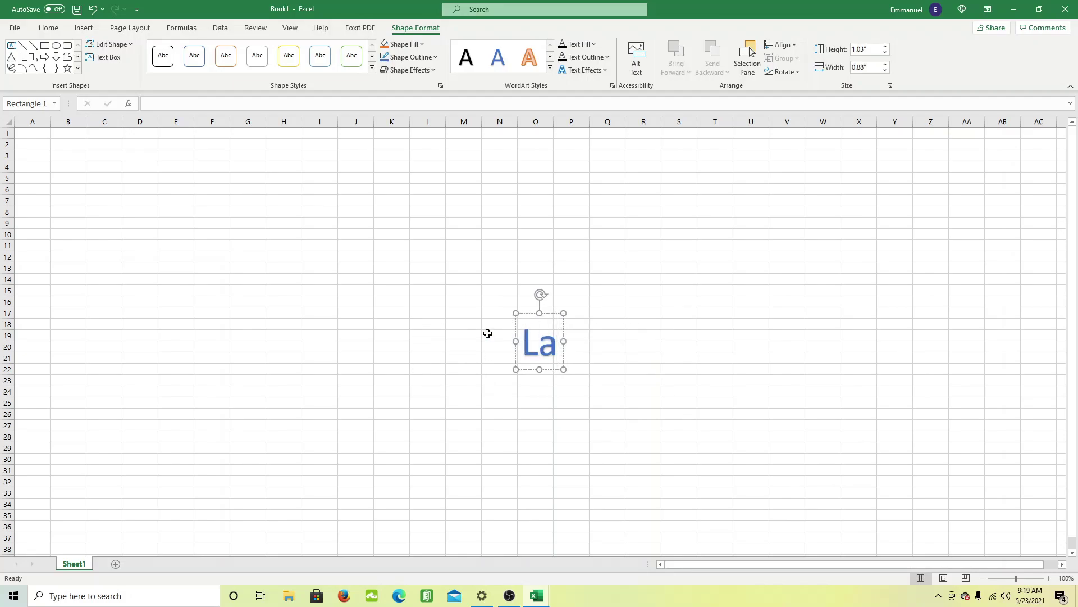
text( Bro)
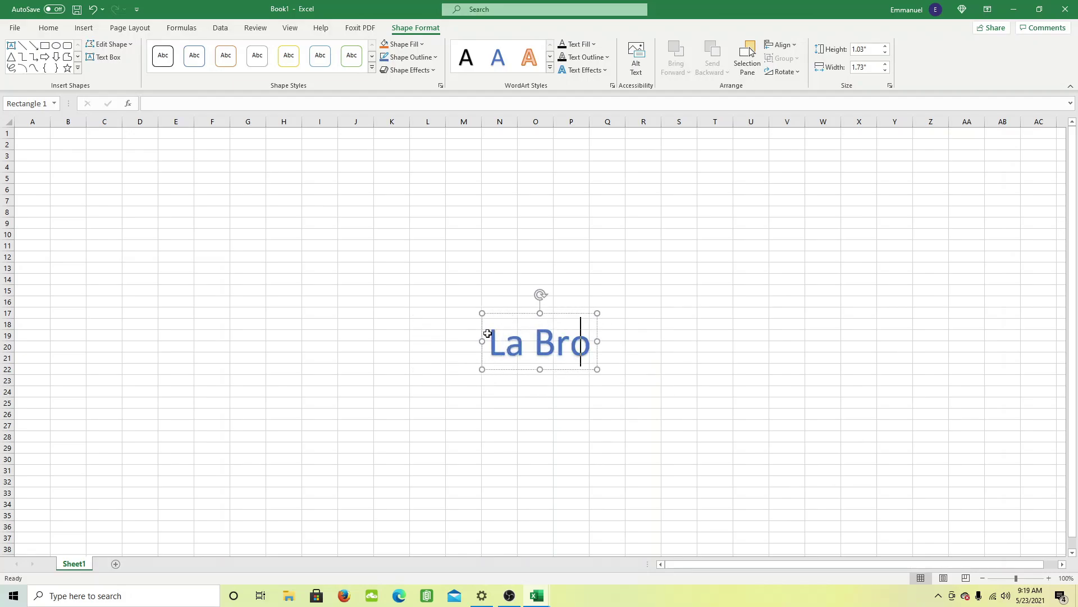
text(cha feliz)
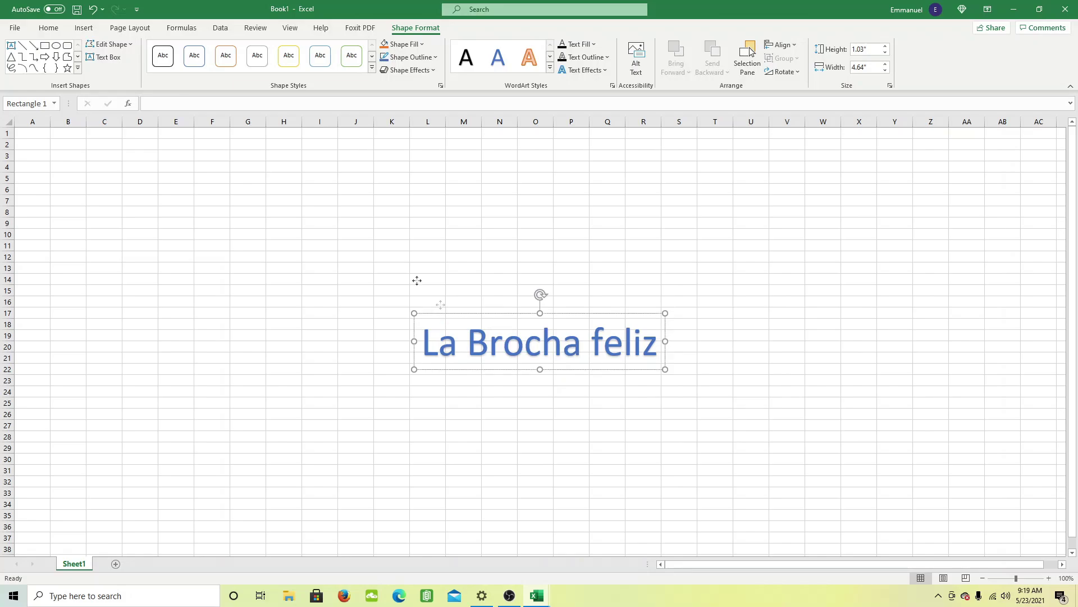
- Move the 'La Brocha feliz' WordArt up near the top of the sheet, over columns H–O
drag(441, 304, 305, 153)
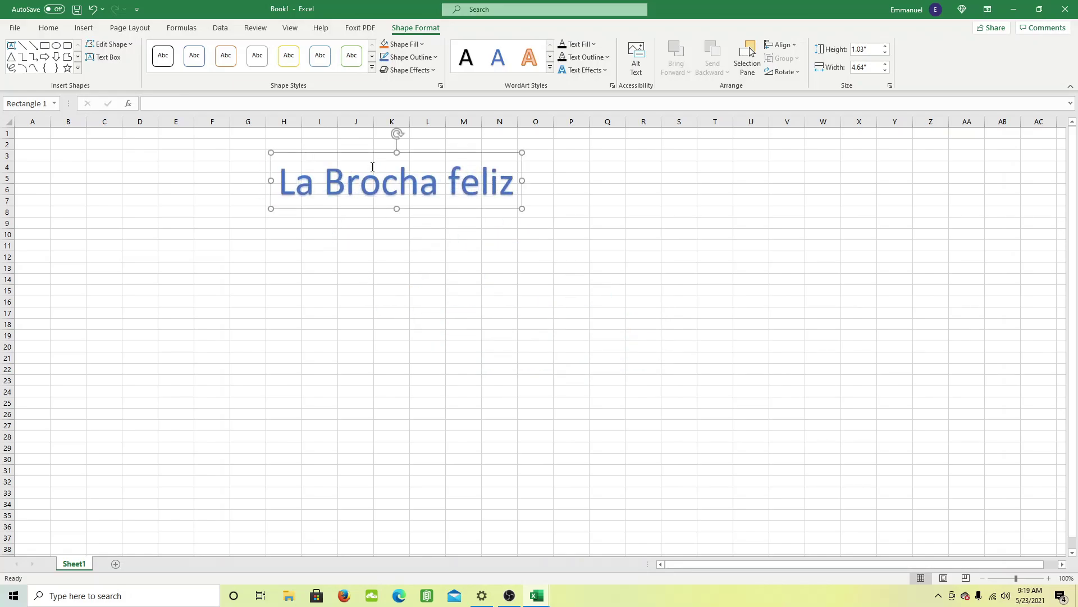
drag(366, 151, 367, 144)
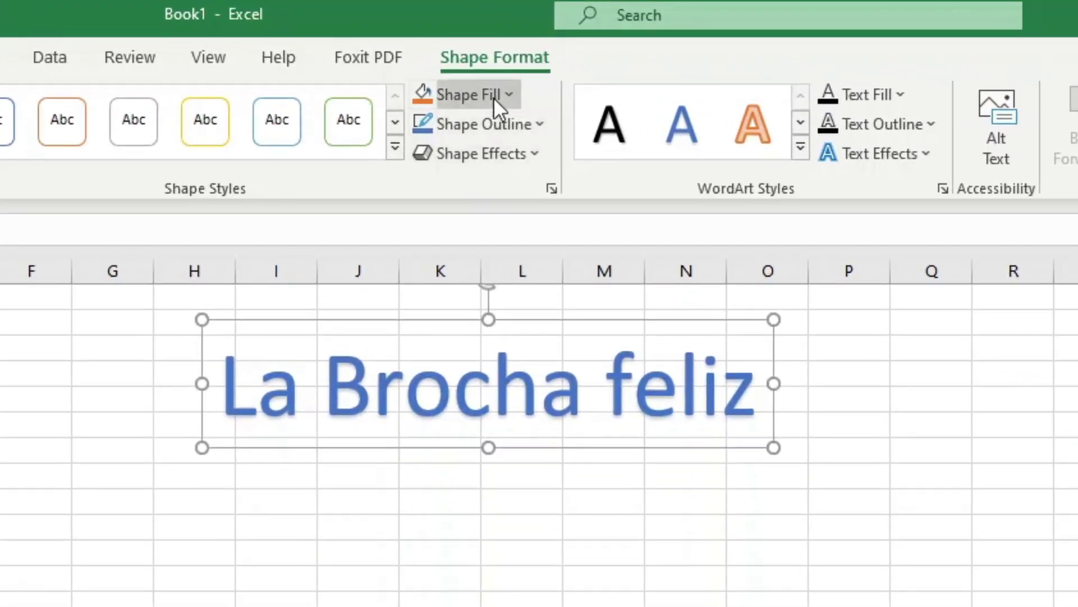
click(494, 96)
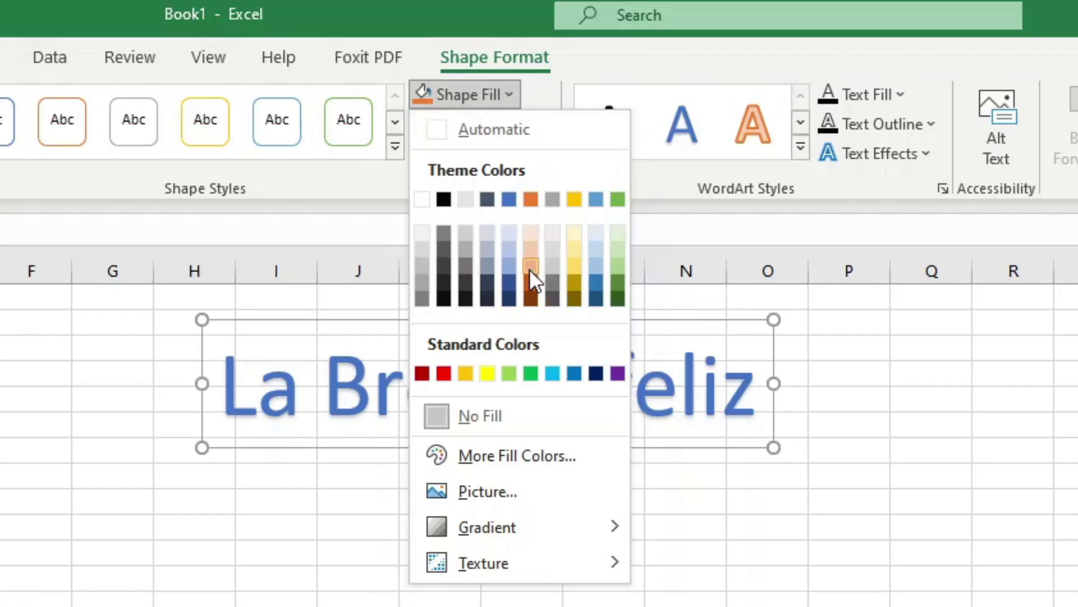
- Fill the title shape light orange, then deselect it by picking an empty cell
click(530, 264)
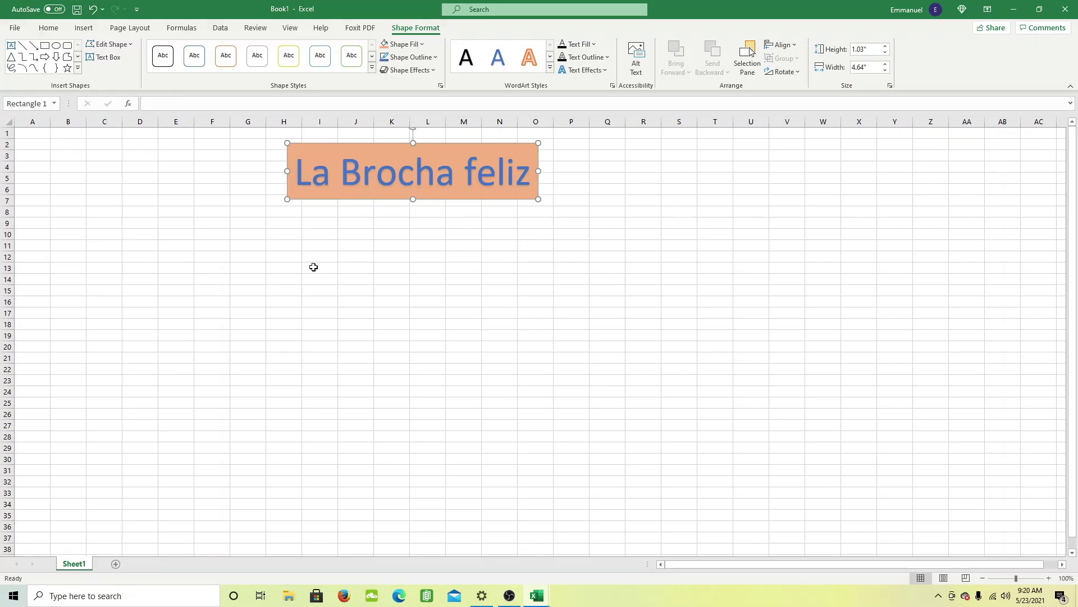
click(538, 277)
click(245, 188)
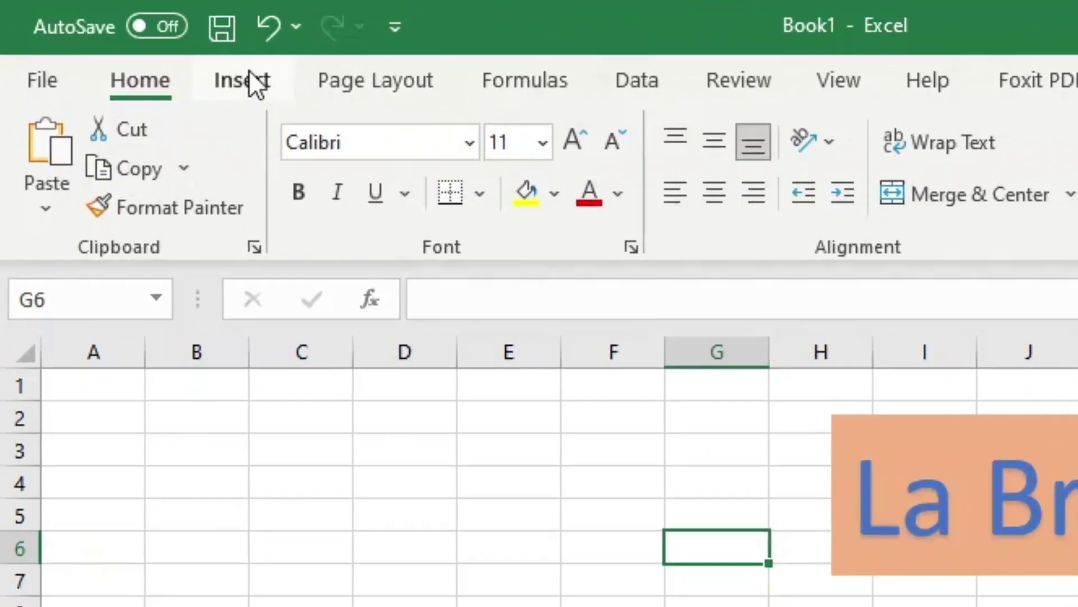
click(89, 28)
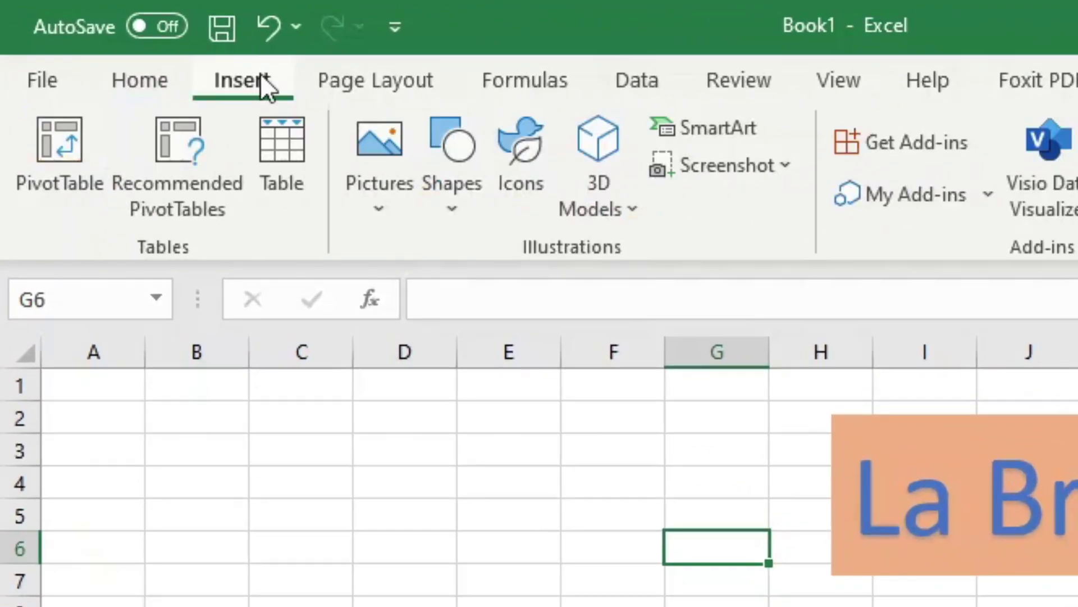
- Insert the cartoon painter picture 'th' from the Pictures folder on this device
click(374, 176)
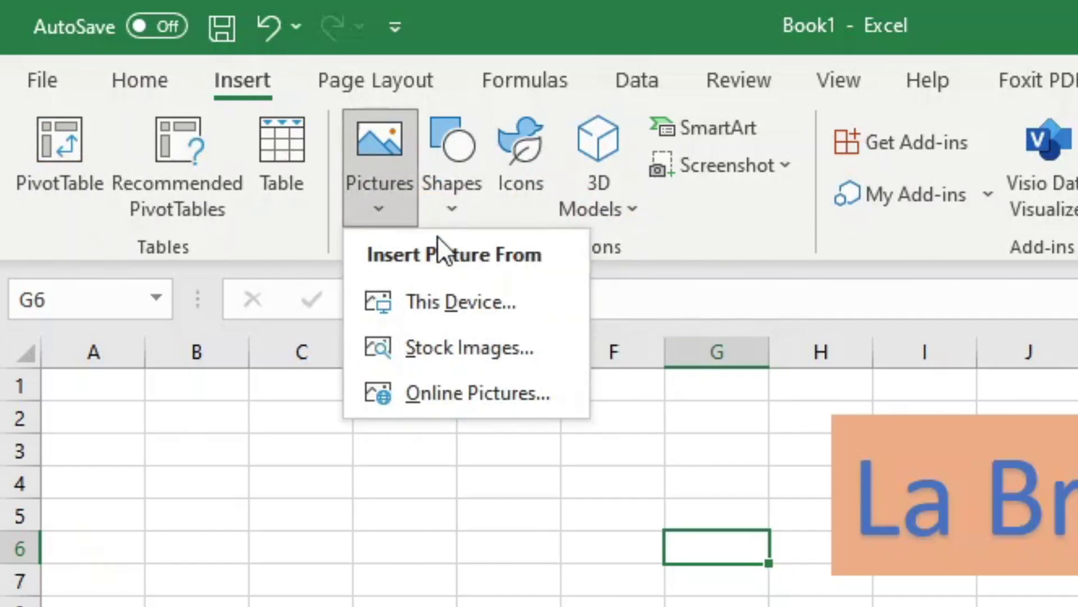
click(460, 304)
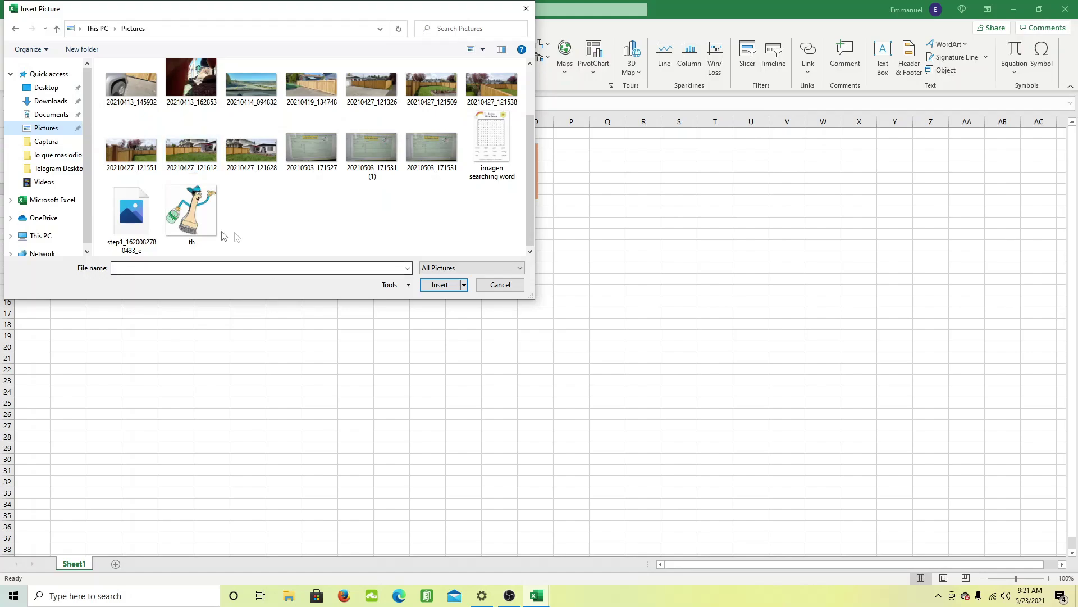
click(195, 214)
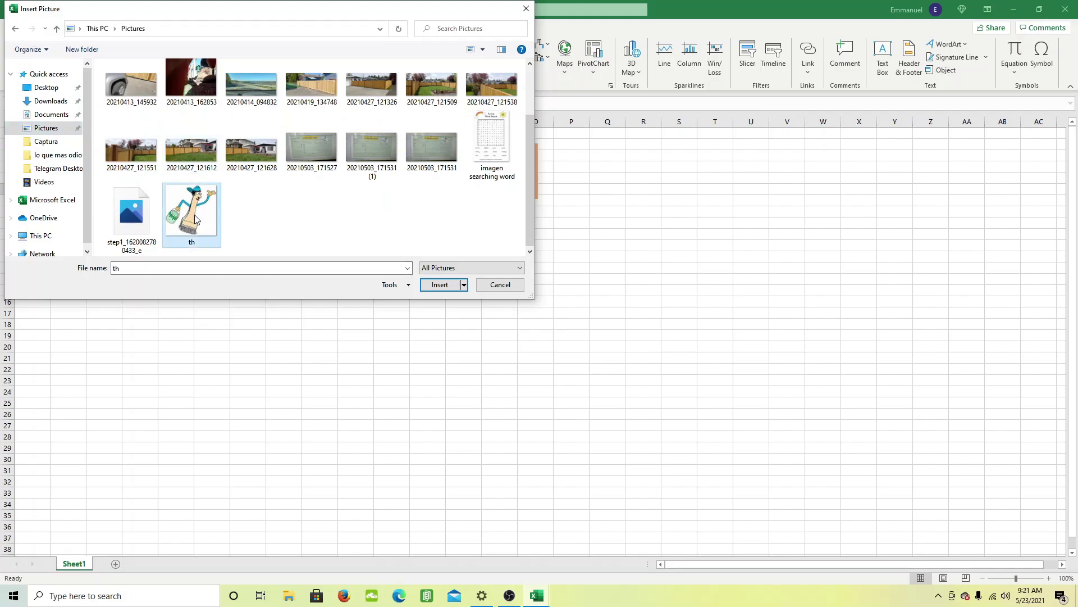
click(440, 285)
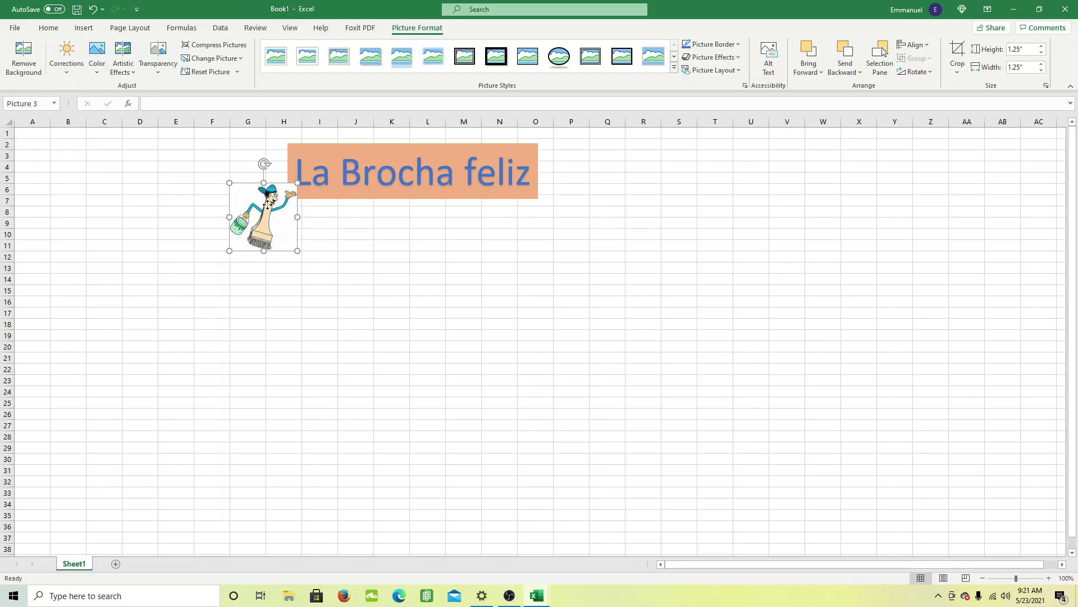
- Place the painter picture beside the banner in columns R–S and enlarge it slightly
drag(267, 205, 644, 191)
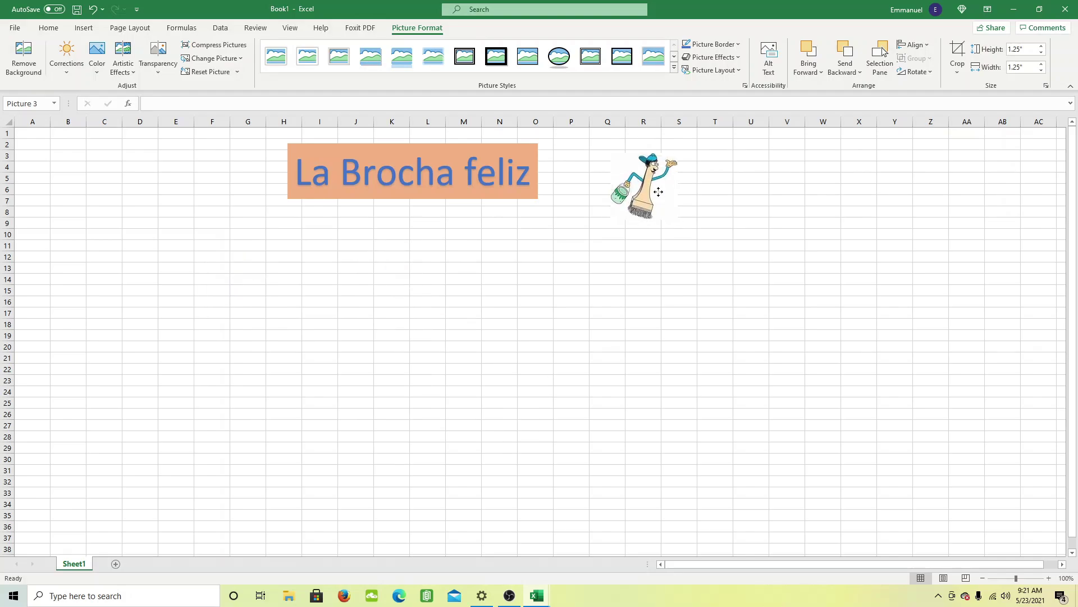
mouse_move(650, 289)
mouse_down()
mouse_move(625, 196)
mouse_move(680, 194)
mouse_up()
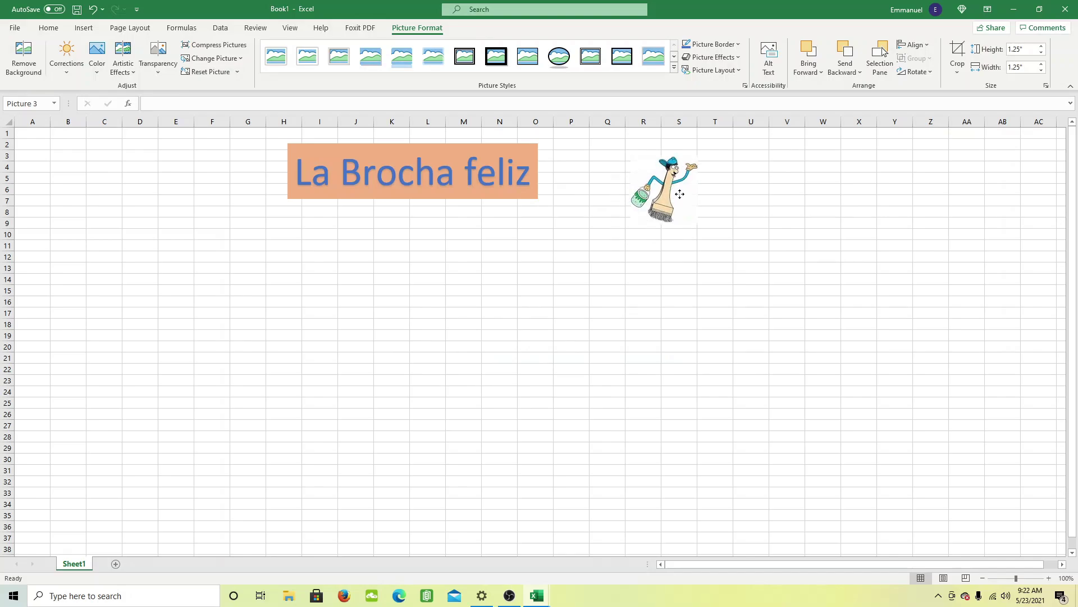
drag(680, 194, 675, 195)
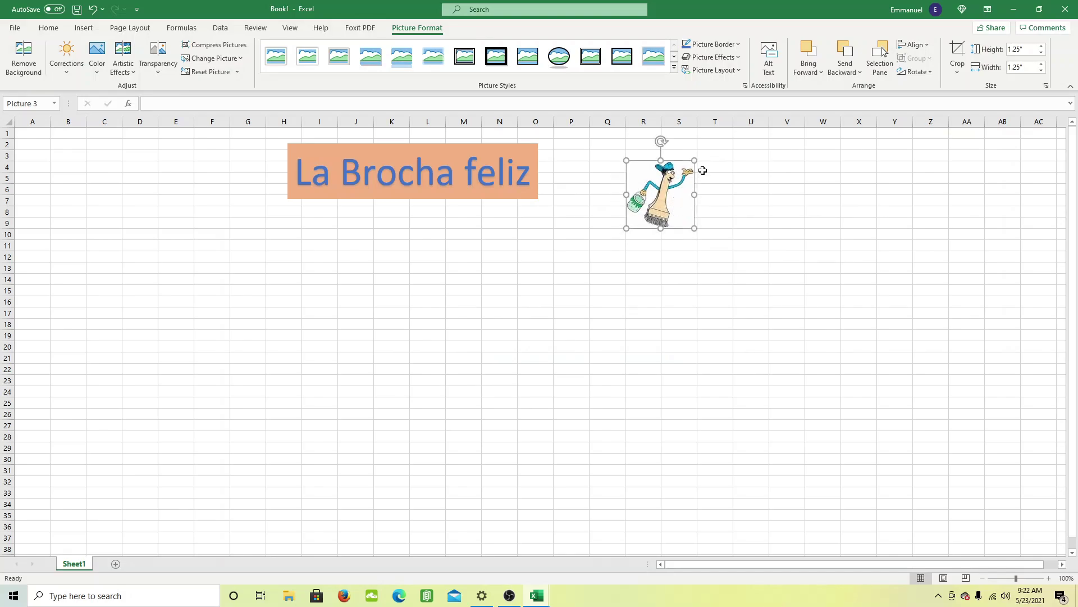
mouse_move(695, 203)
mouse_down()
mouse_move(664, 212)
mouse_move(727, 133)
mouse_up()
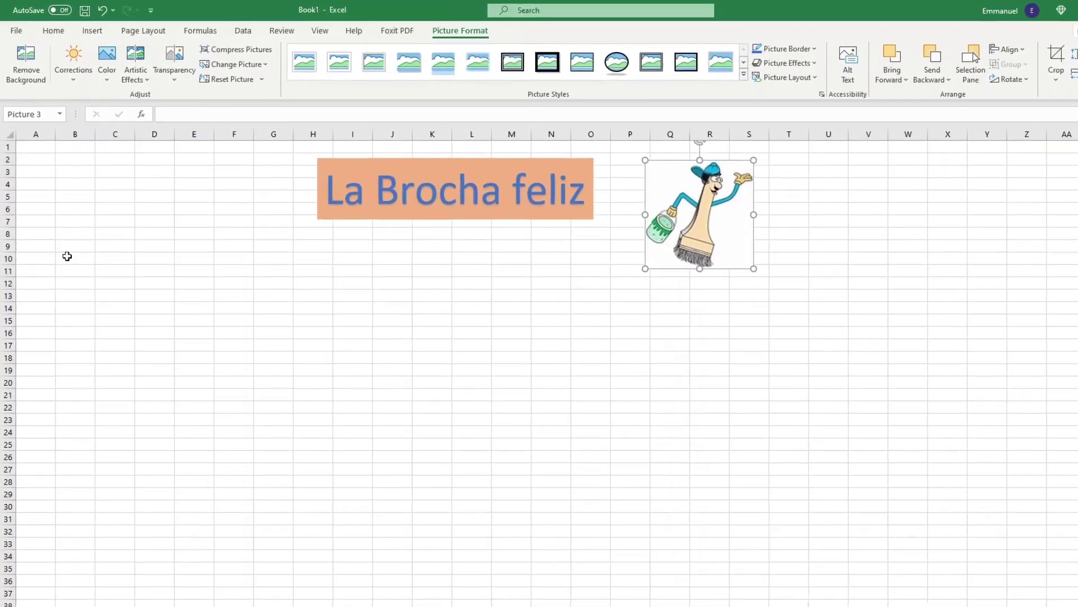
click(111, 205)
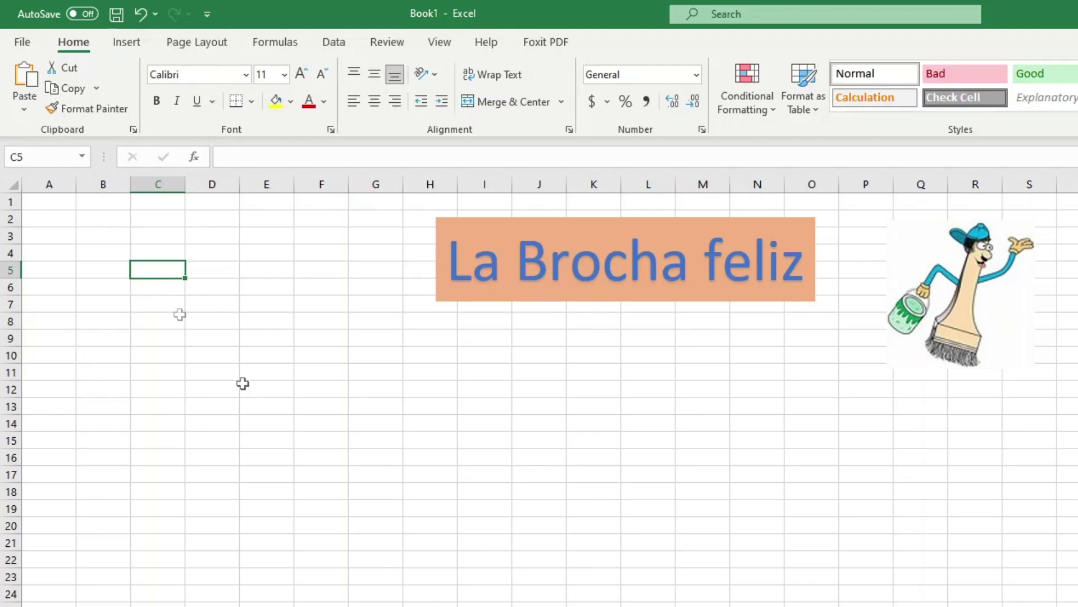
- Enter the business's street address, phone number and e-mail in cells C5–C7
click(157, 244)
click(150, 269)
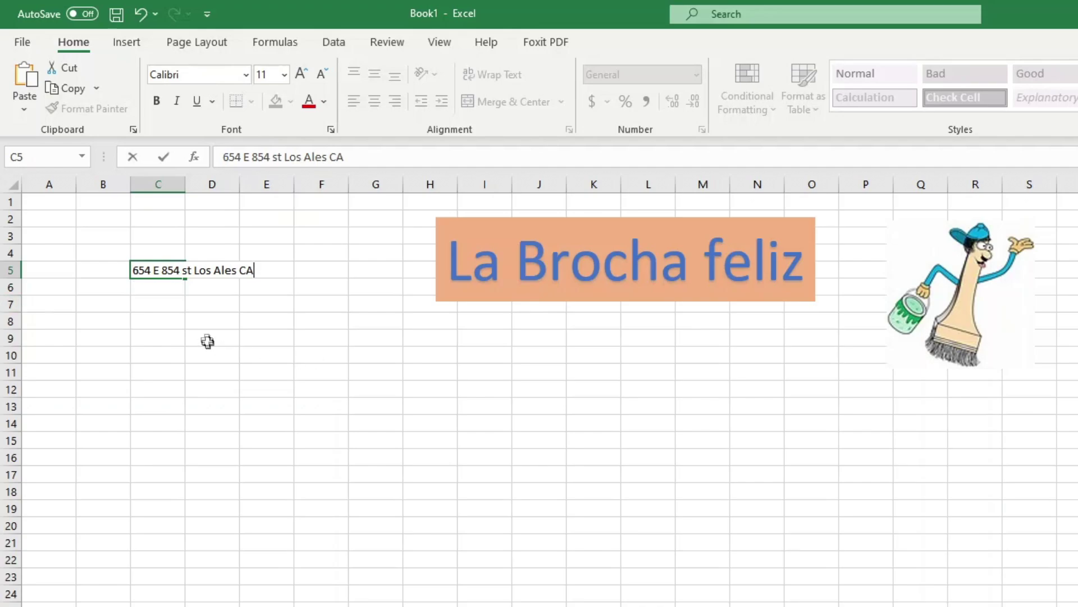
click(170, 289)
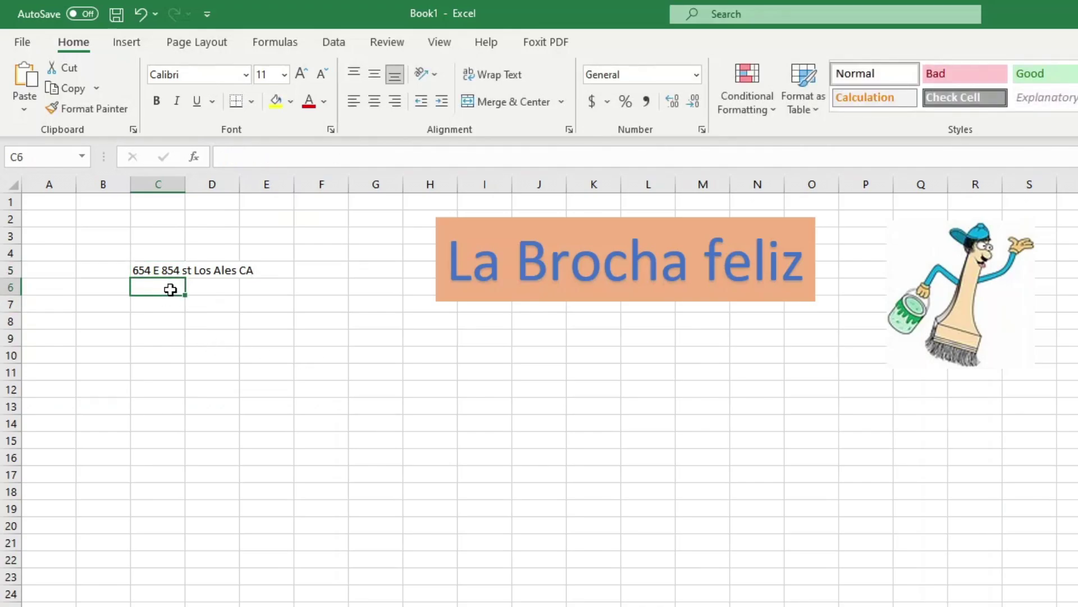
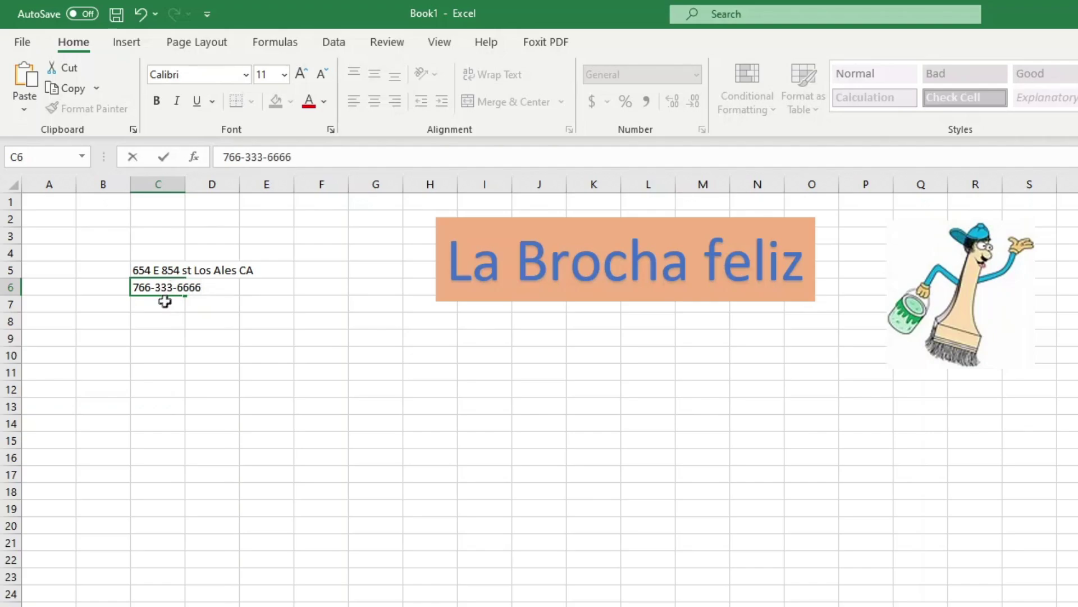
key(Return)
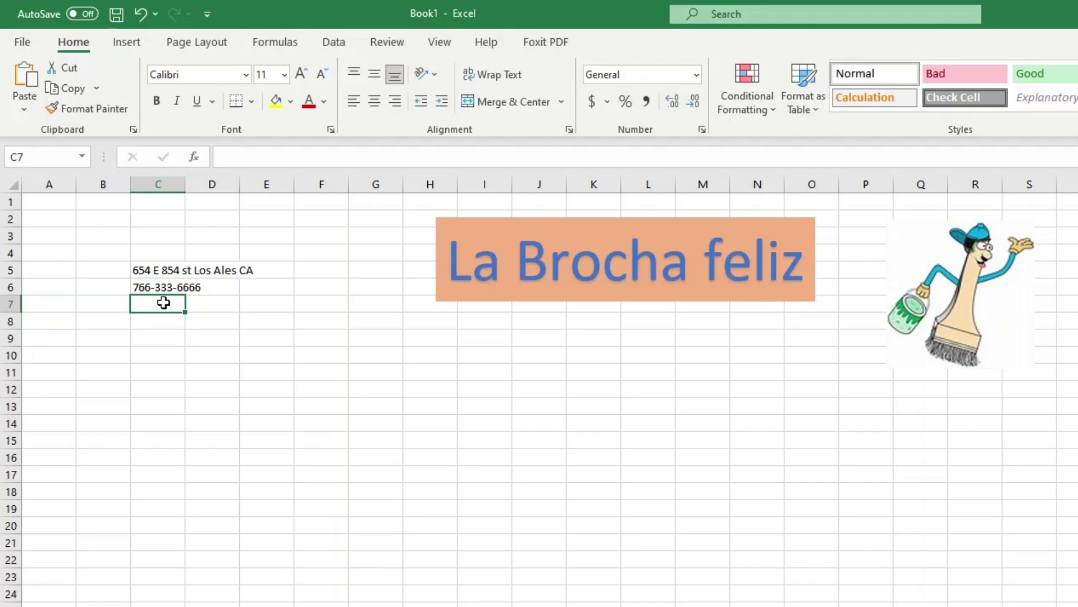
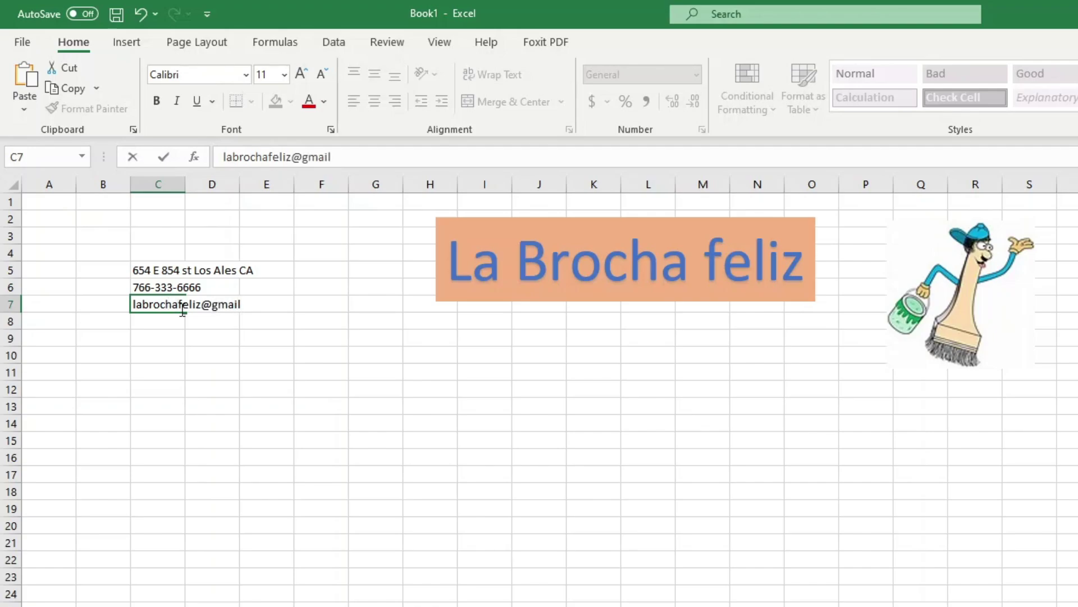
click(161, 343)
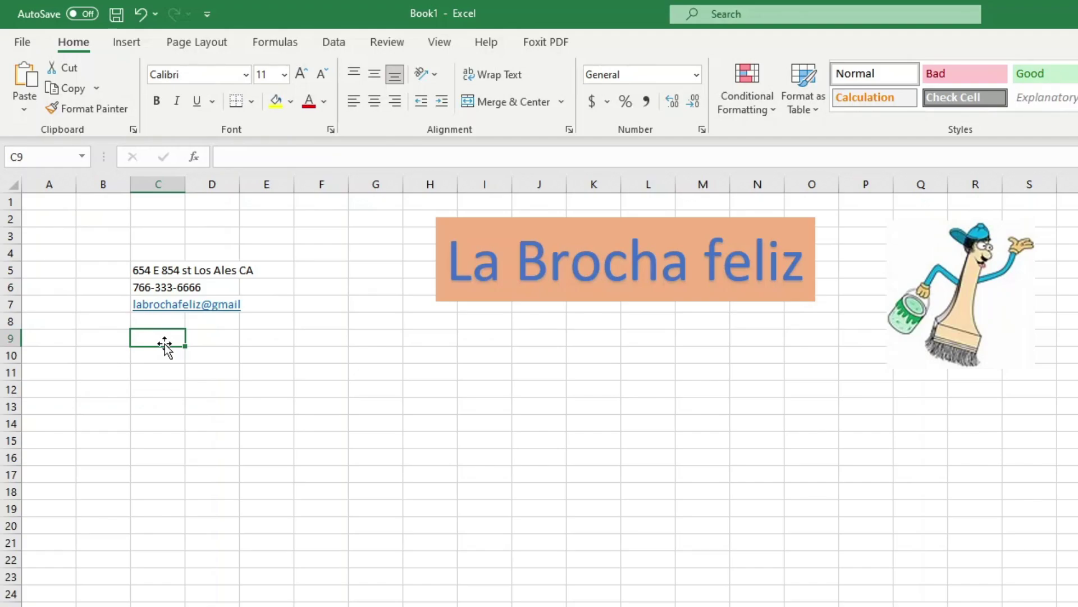
- Add a 'client:' label in row 9 with the client's street address in D9
text(cli)
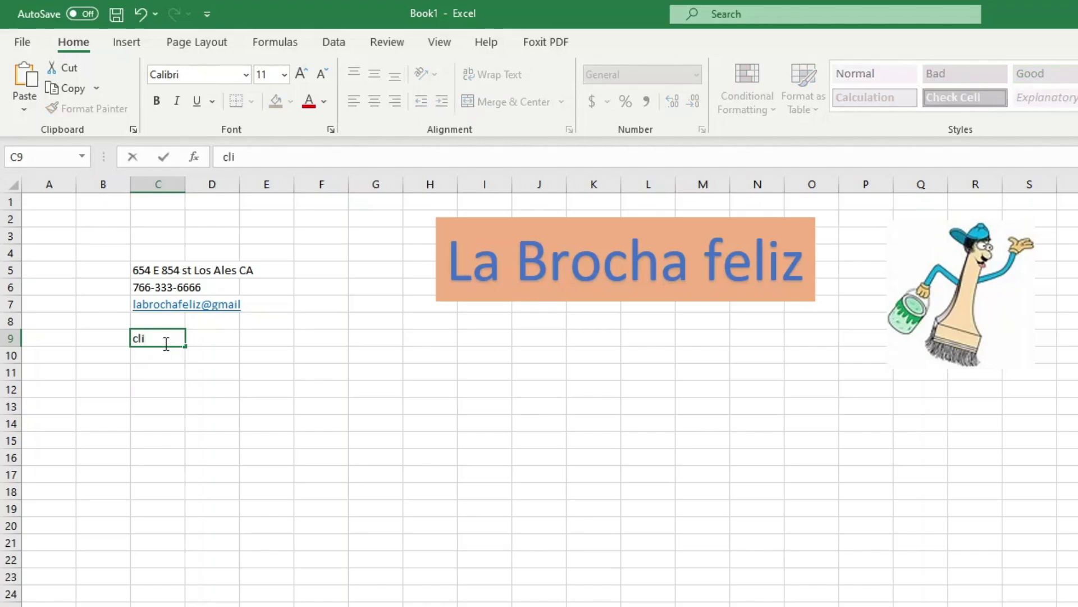
text(ent)
text(:)
click(203, 339)
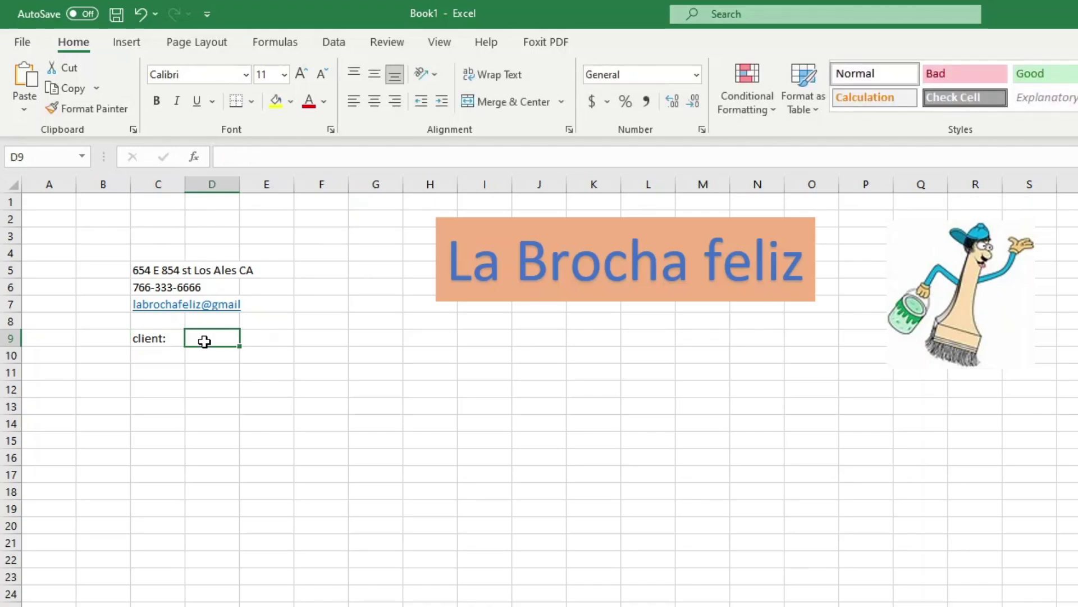
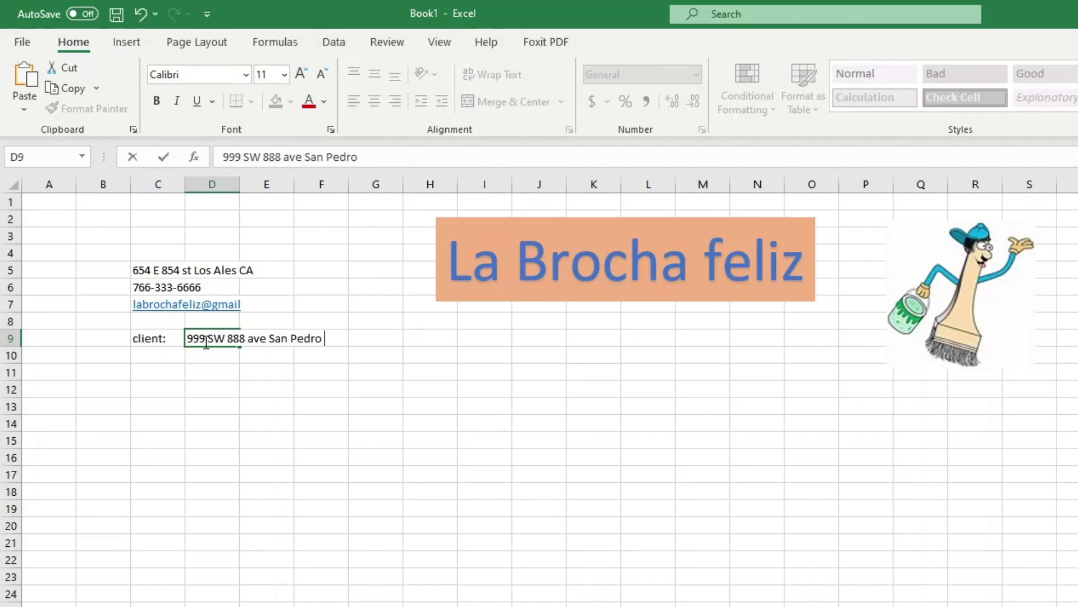
click(171, 358)
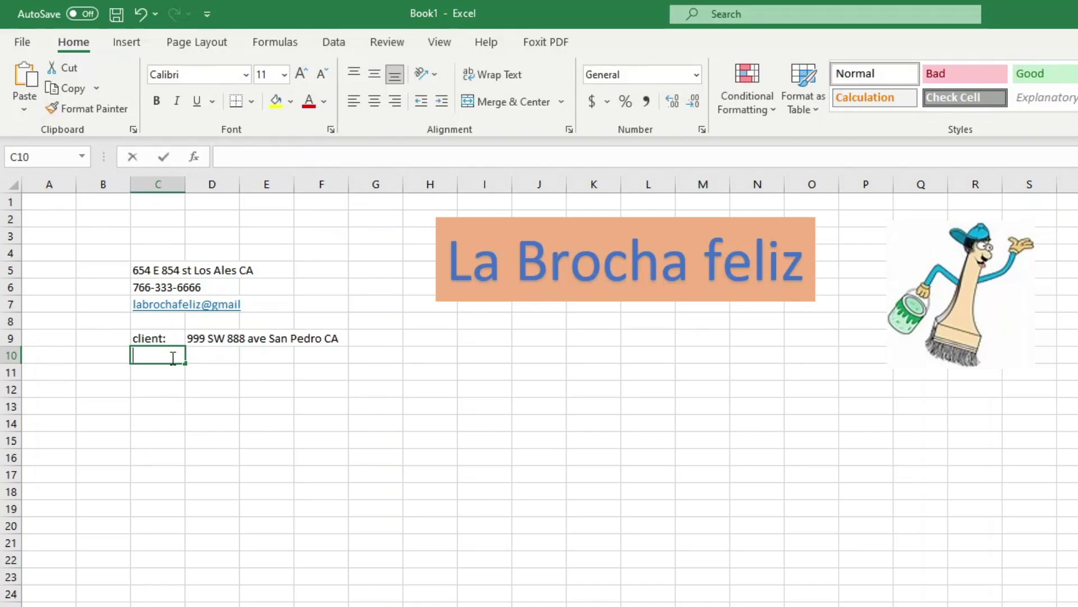
- Add a 'phone;' label and type the client's phone number next to it
text(phone)
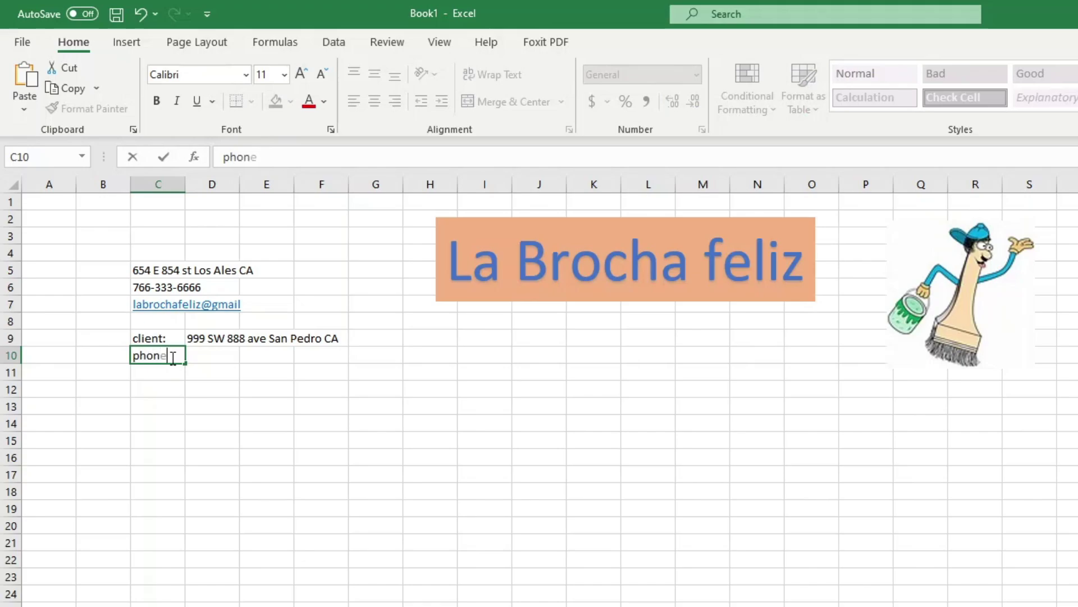
text(;)
click(188, 356)
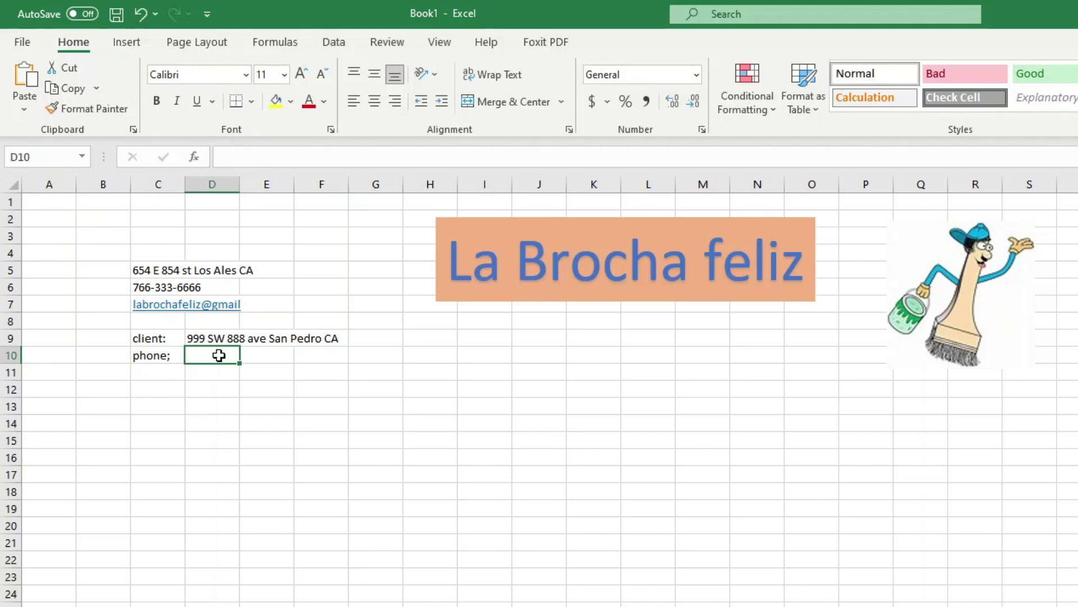
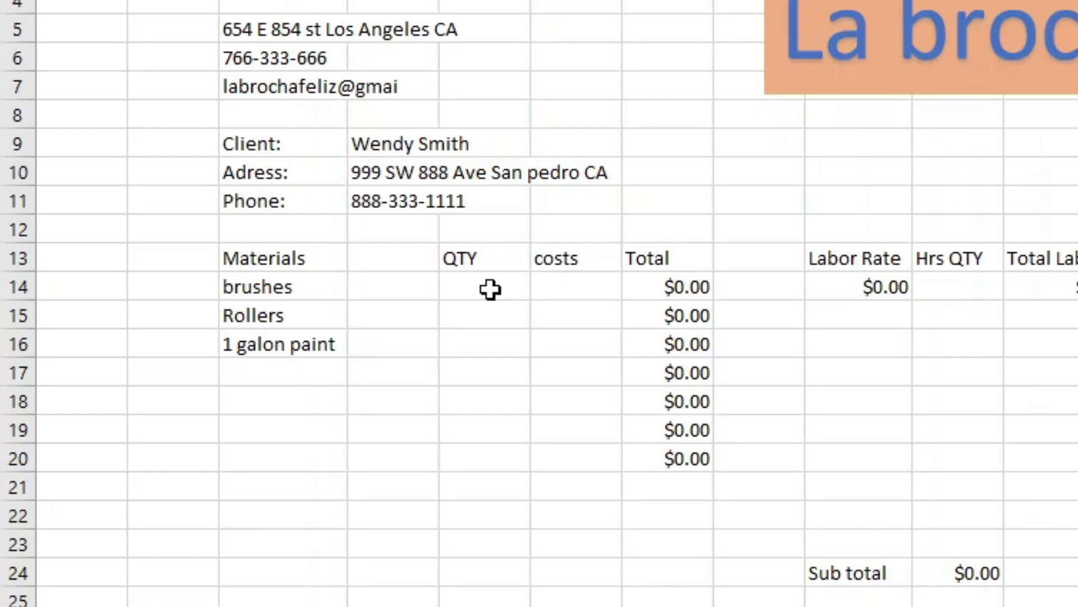
- Enter 15 in the brushes QTY cell of the materials table
click(490, 289)
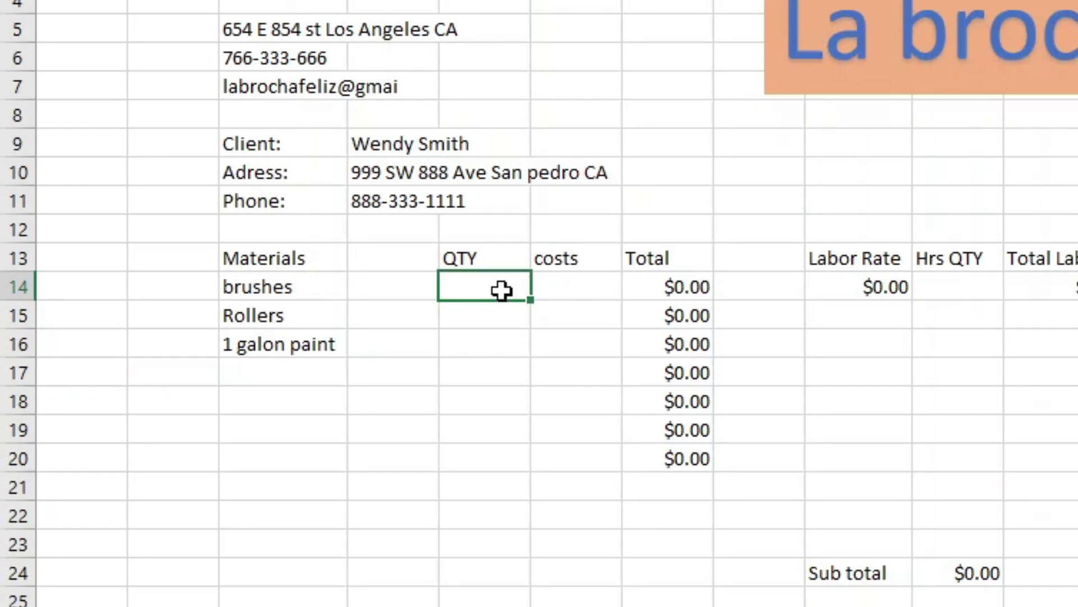
text(15)
click(578, 289)
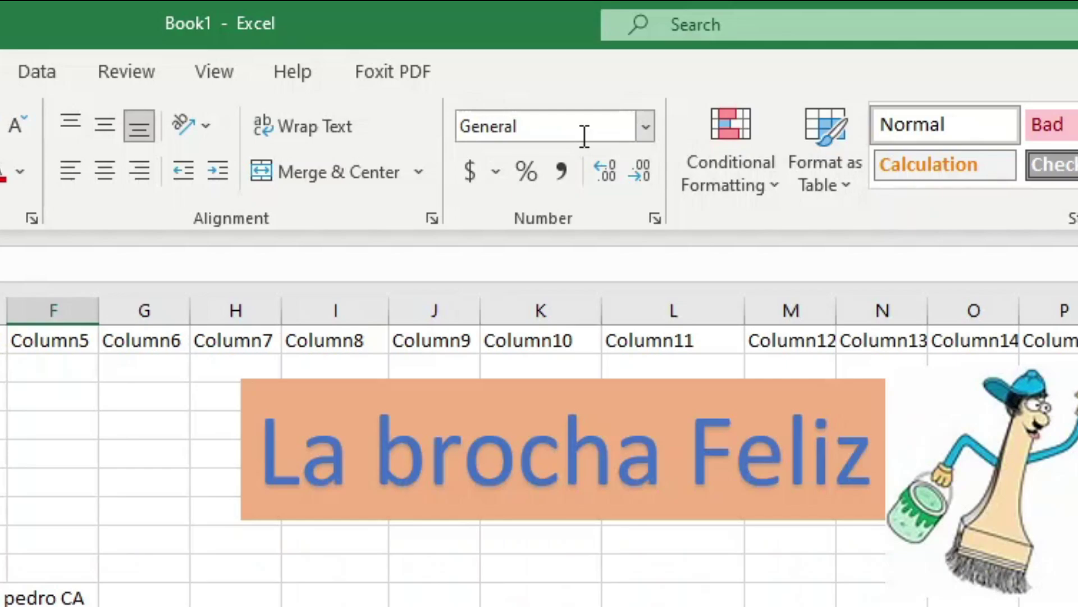
- Format the brushes cost cell as Currency and enter 0 so it reads $0.00
click(645, 128)
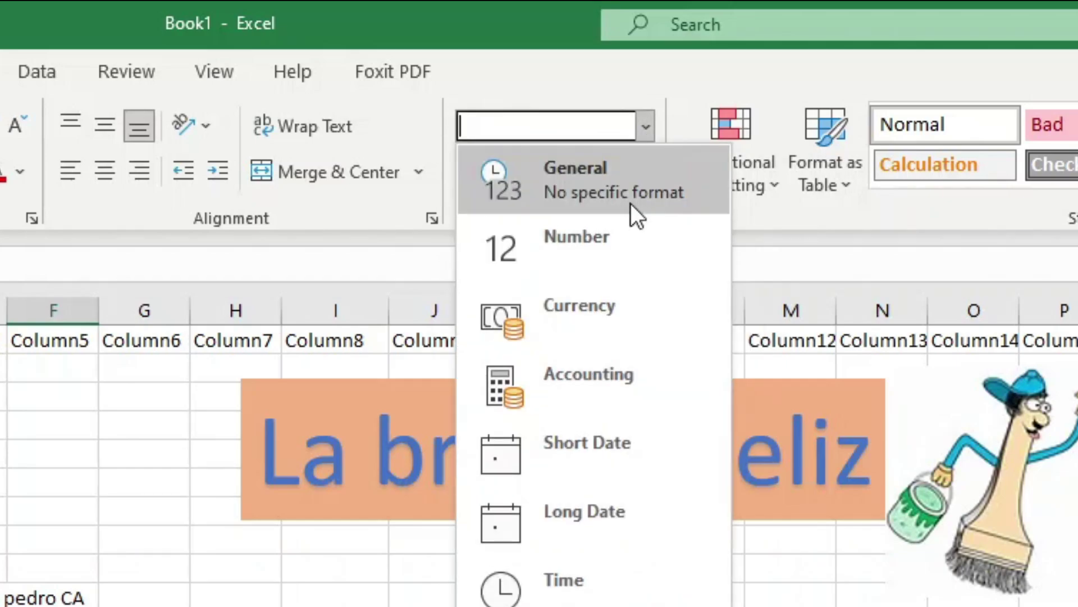
click(592, 321)
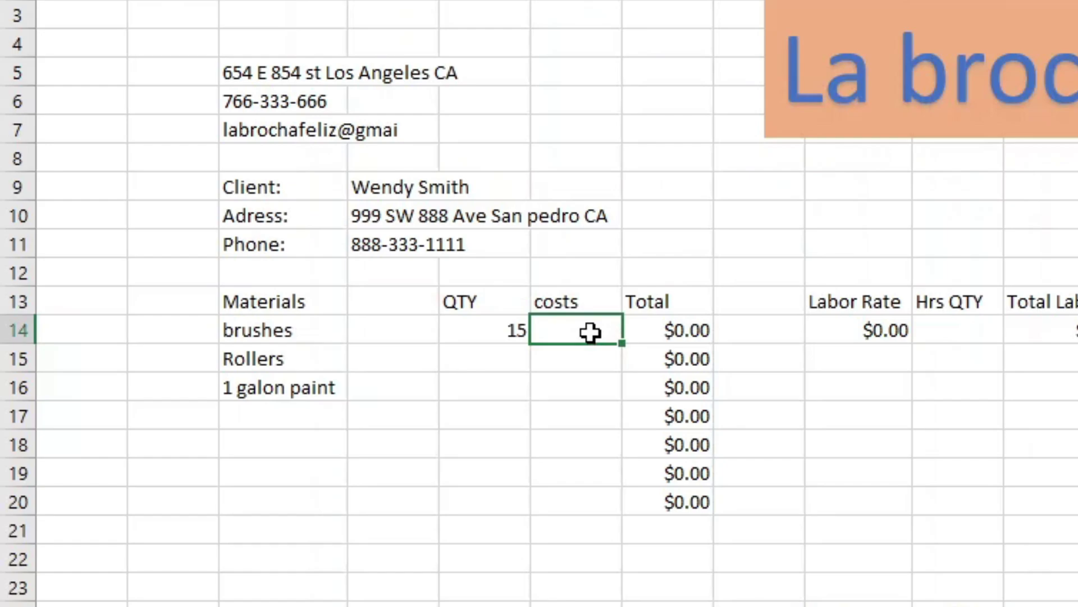
text(0)
key(Return)
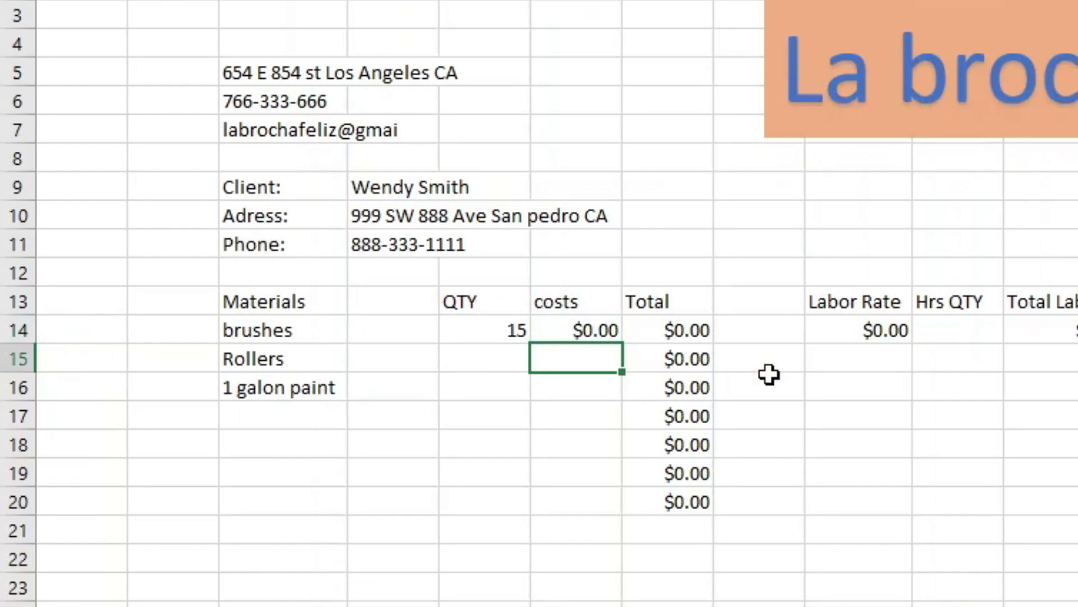
click(590, 320)
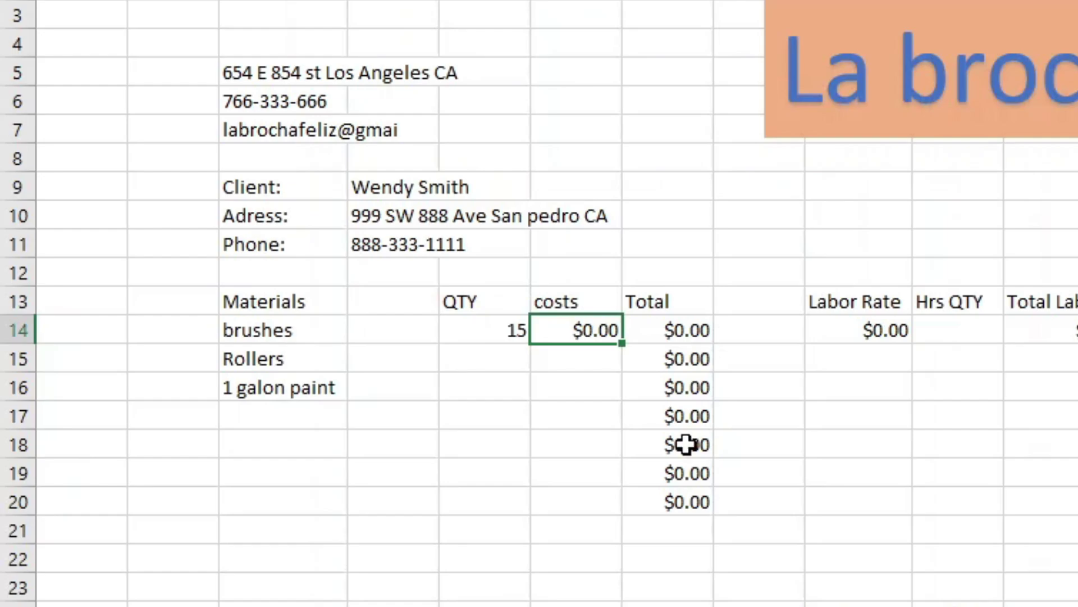
- Copy the $0.00 currency cost down the costs column through row 20
click(587, 357)
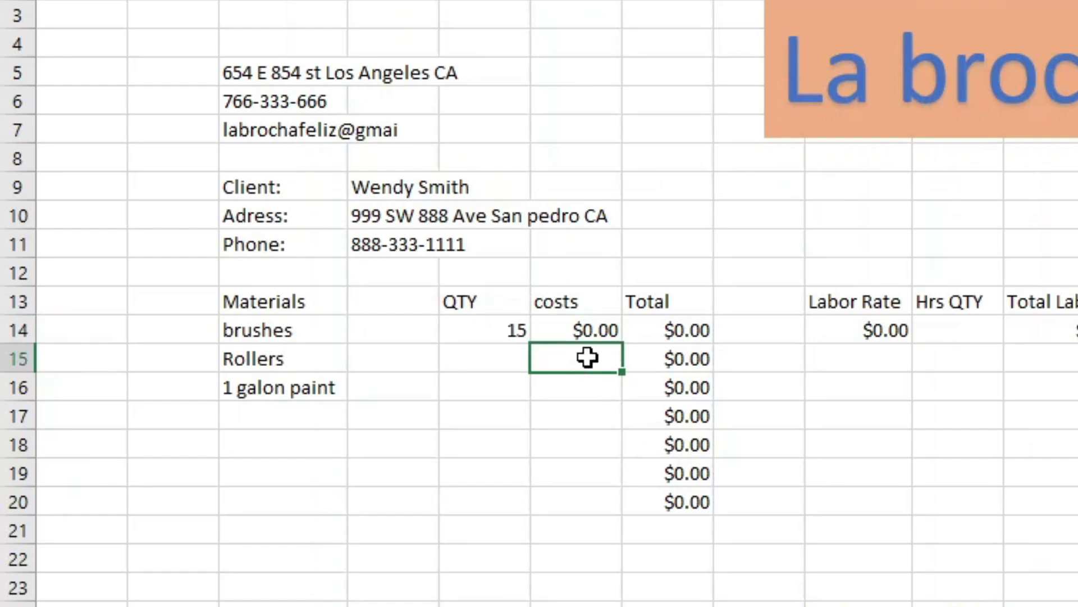
click(597, 393)
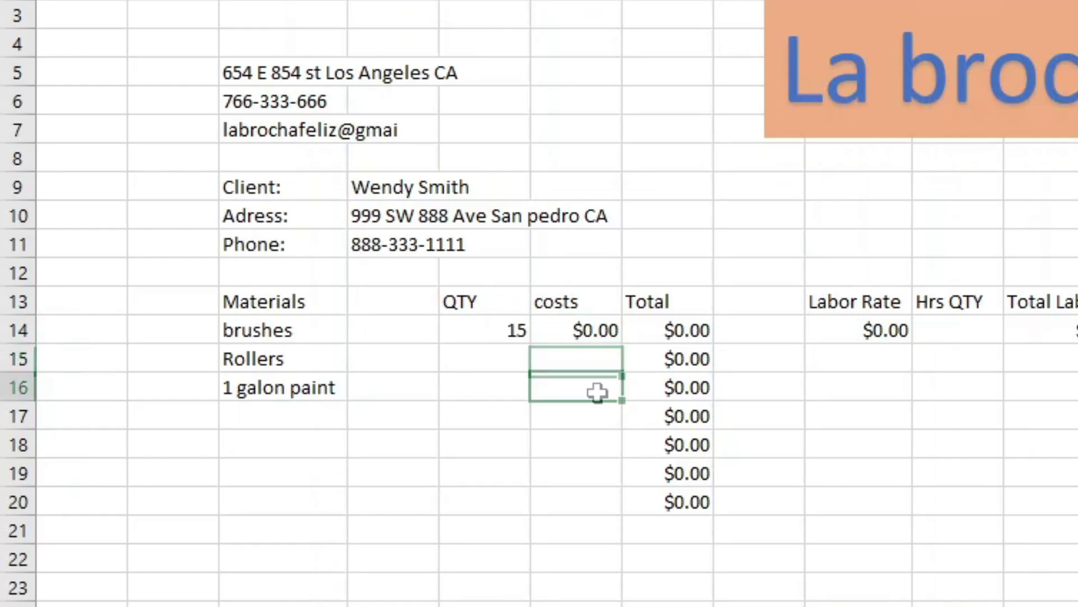
click(598, 323)
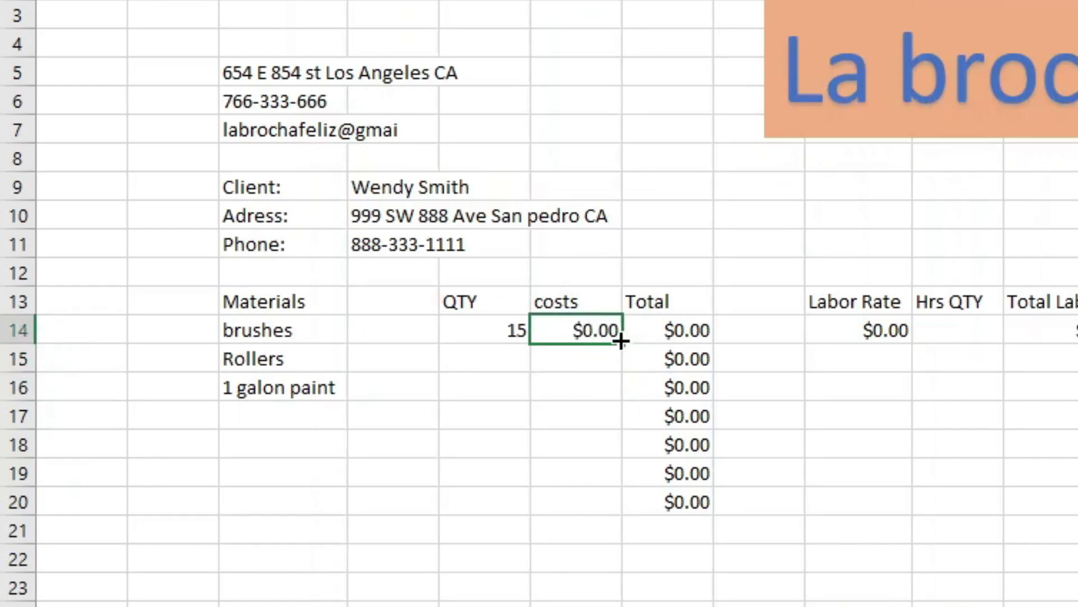
drag(622, 346, 623, 513)
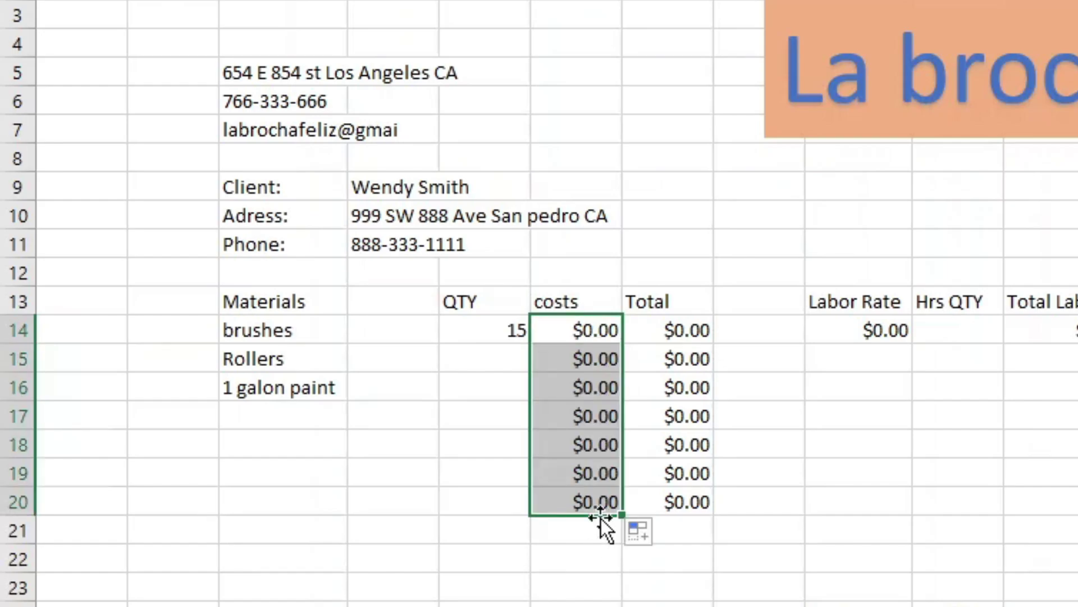
click(602, 357)
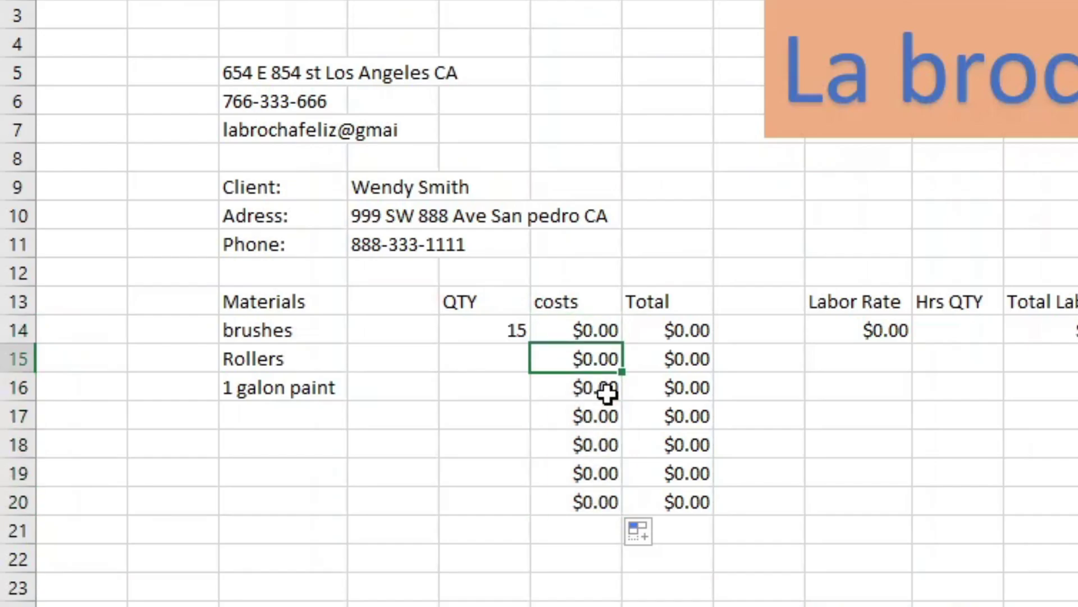
click(584, 473)
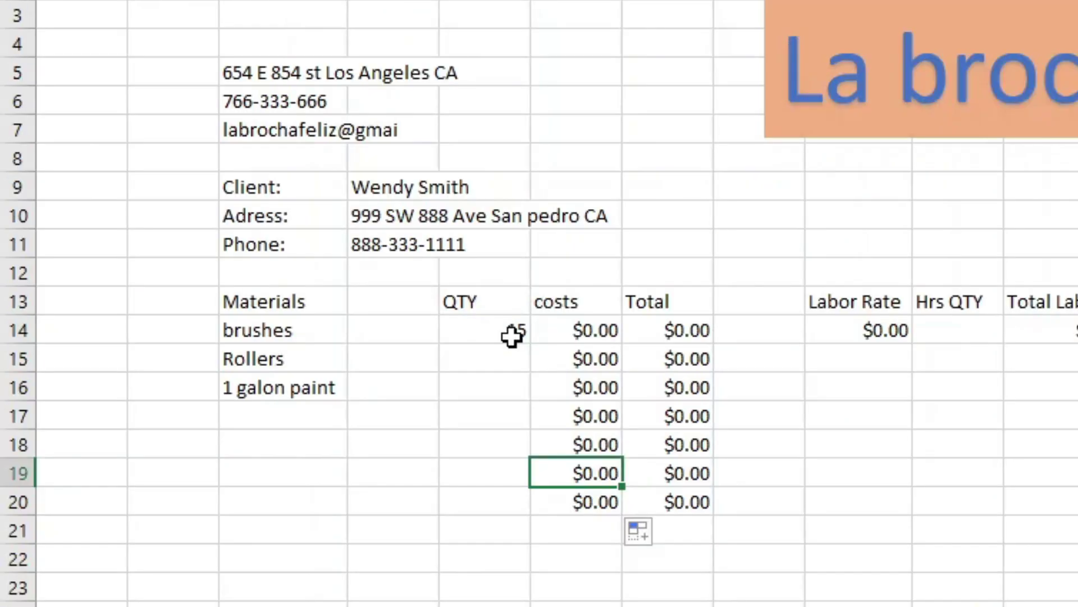
click(511, 336)
click(570, 336)
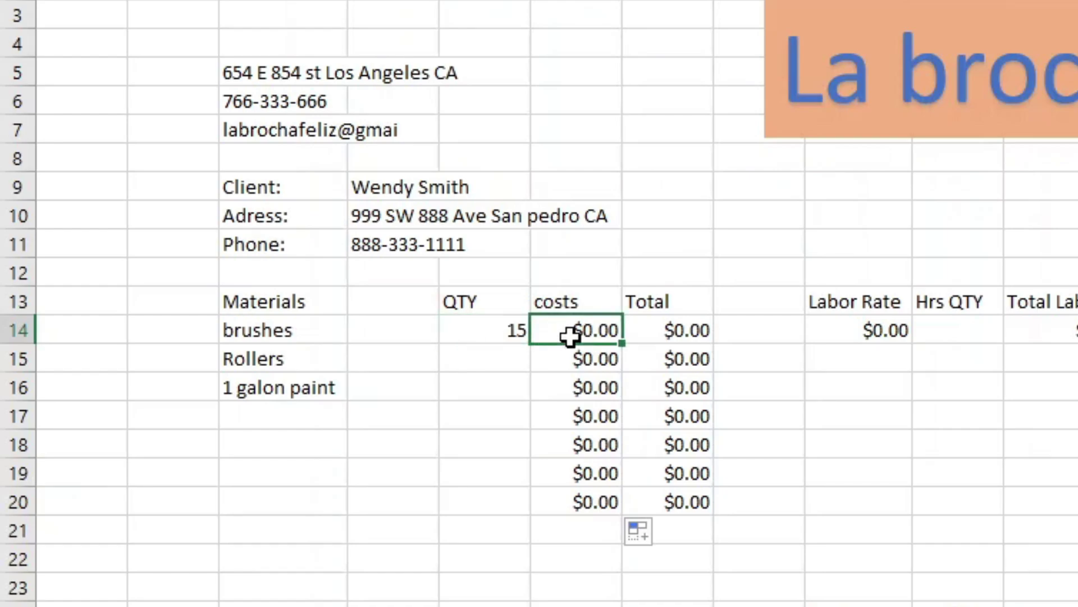
click(670, 336)
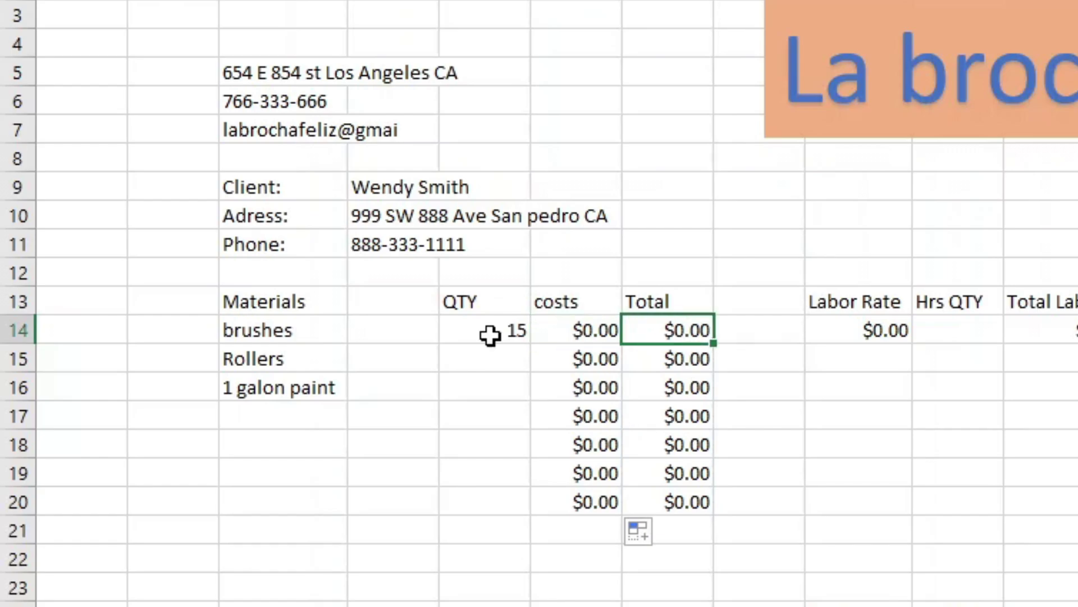
click(604, 328)
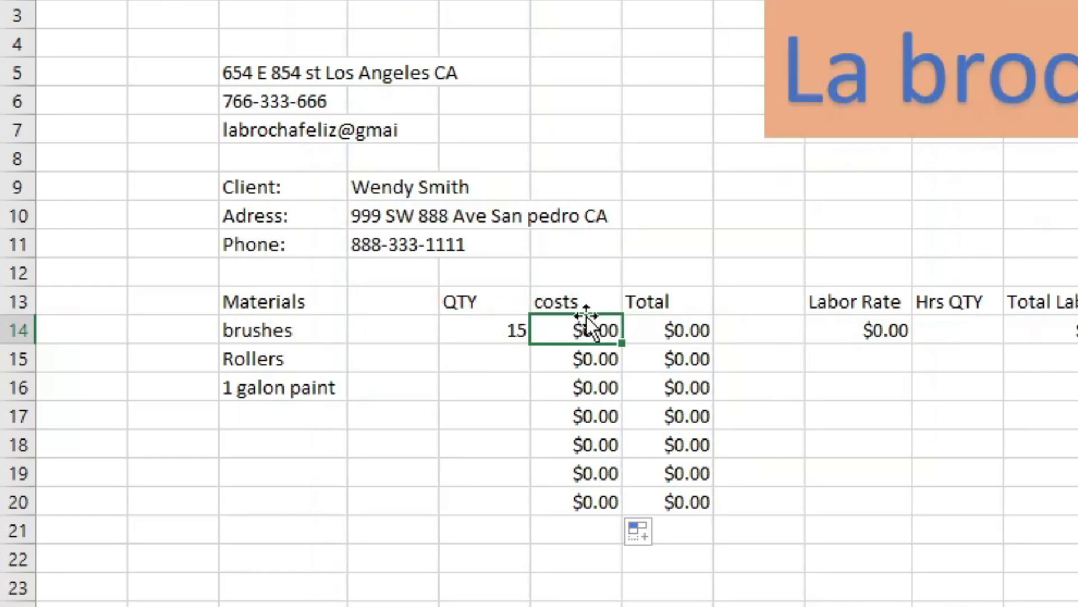
- Enter 12 as the brushes cost, showing $12.00
text(12)
click(623, 362)
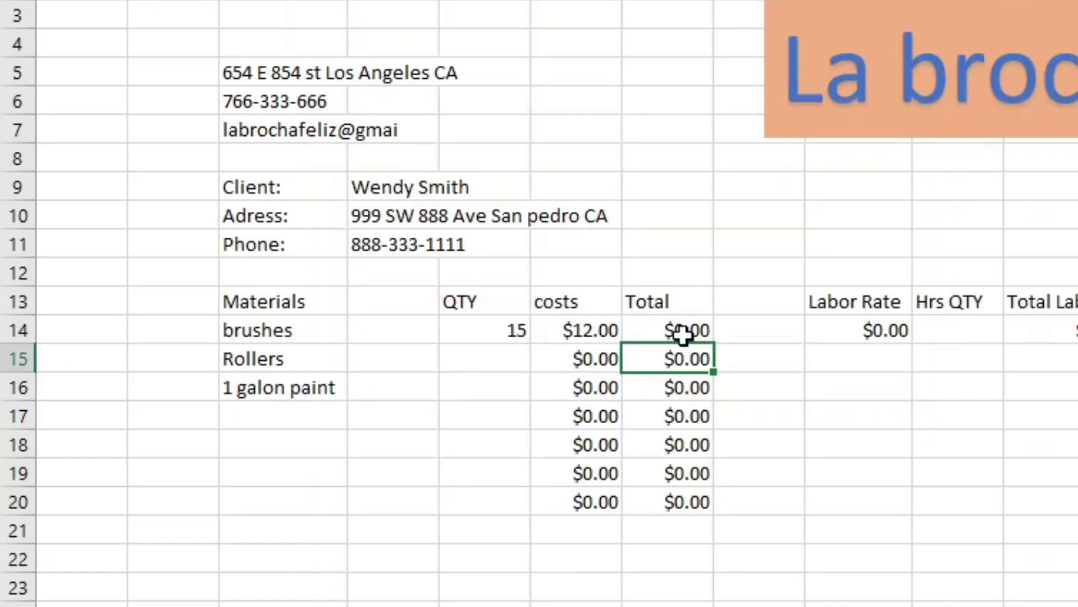
click(686, 332)
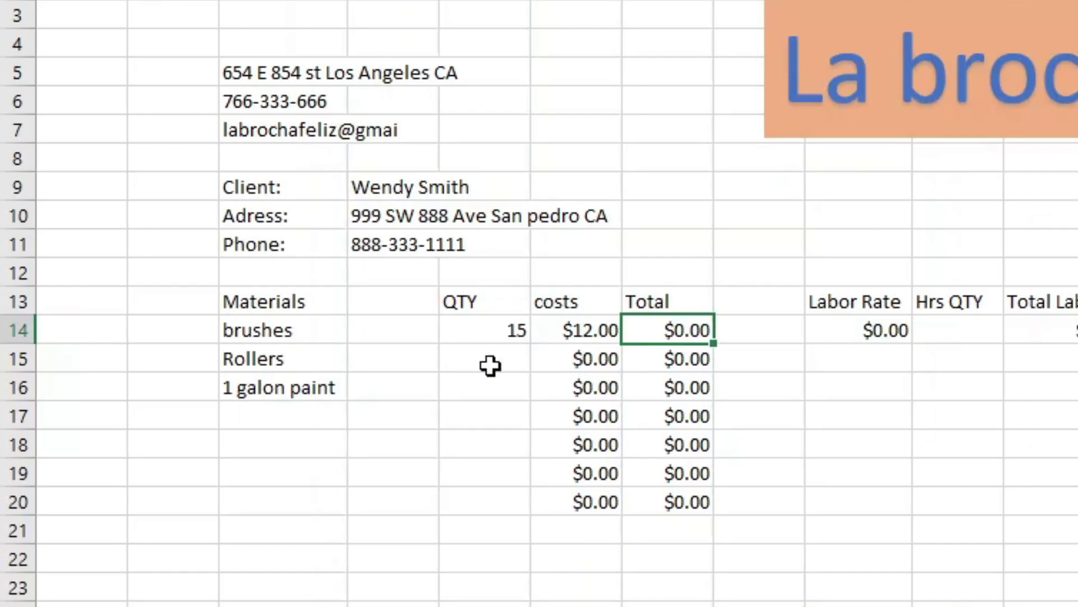
click(497, 334)
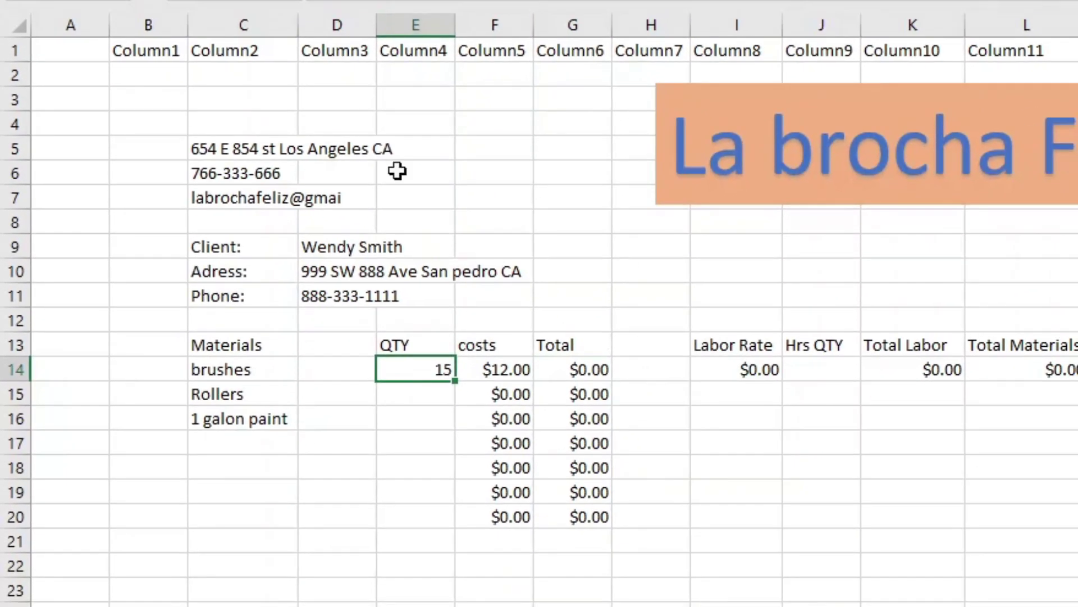
click(496, 375)
click(517, 379)
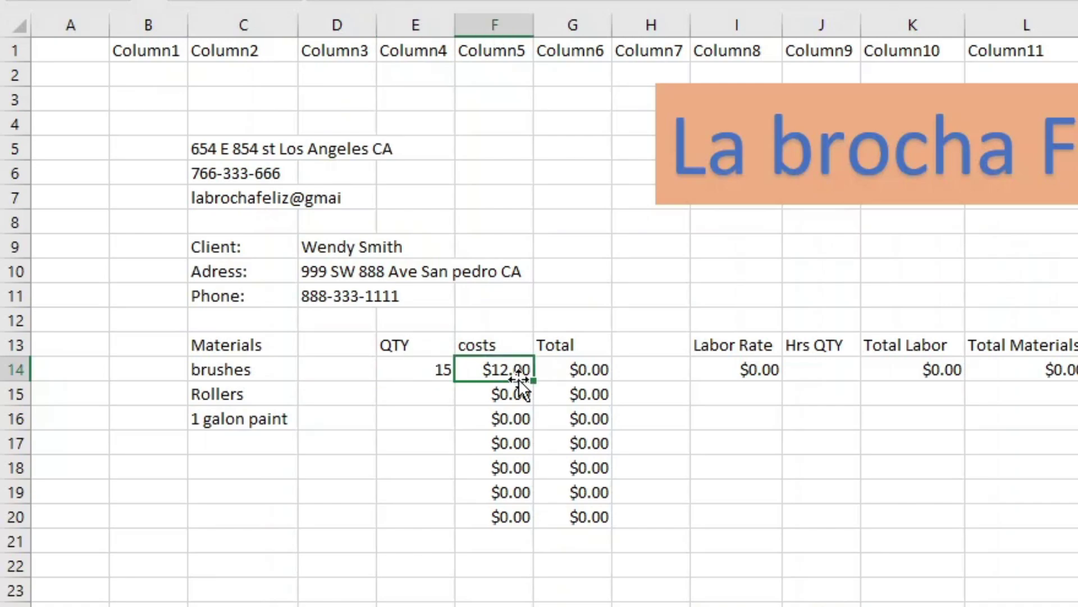
- Confirm the $12.00 brushes cost, clear the stray 0 from its Total, and begin a formula
text(12)
key(Tab)
text(0)
key(Delete)
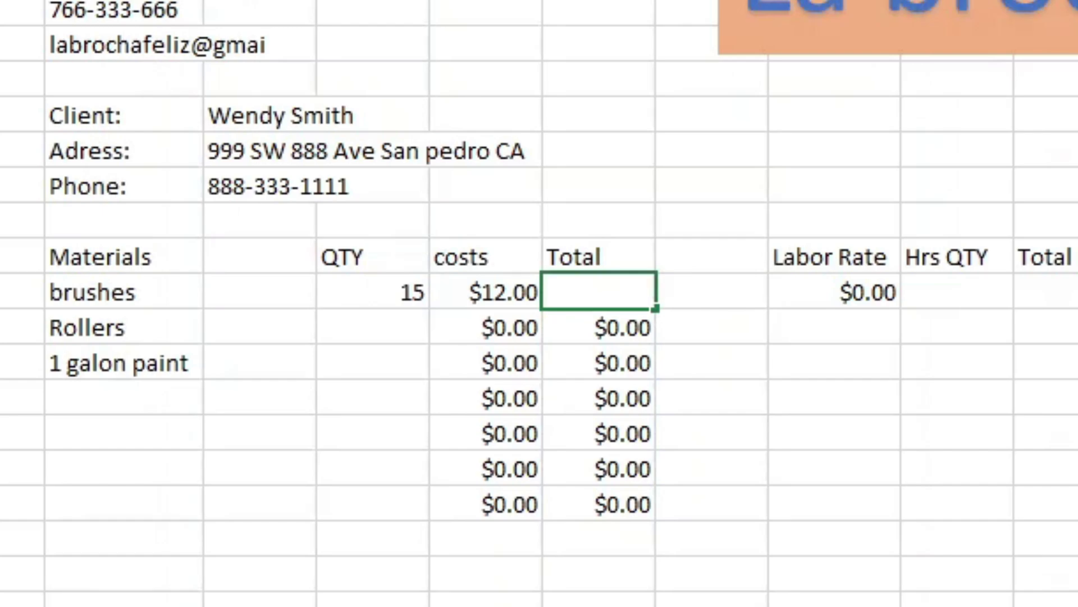
text(=)
- Build the brushes Total formula =E14*F14 so it shows $180.00
click(398, 297)
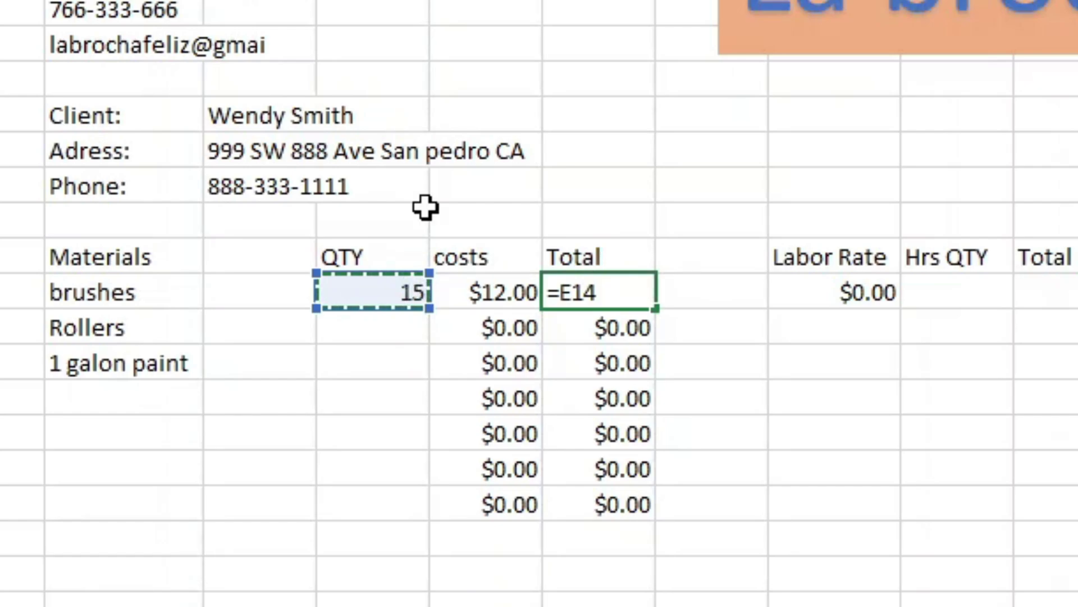
click(409, 289)
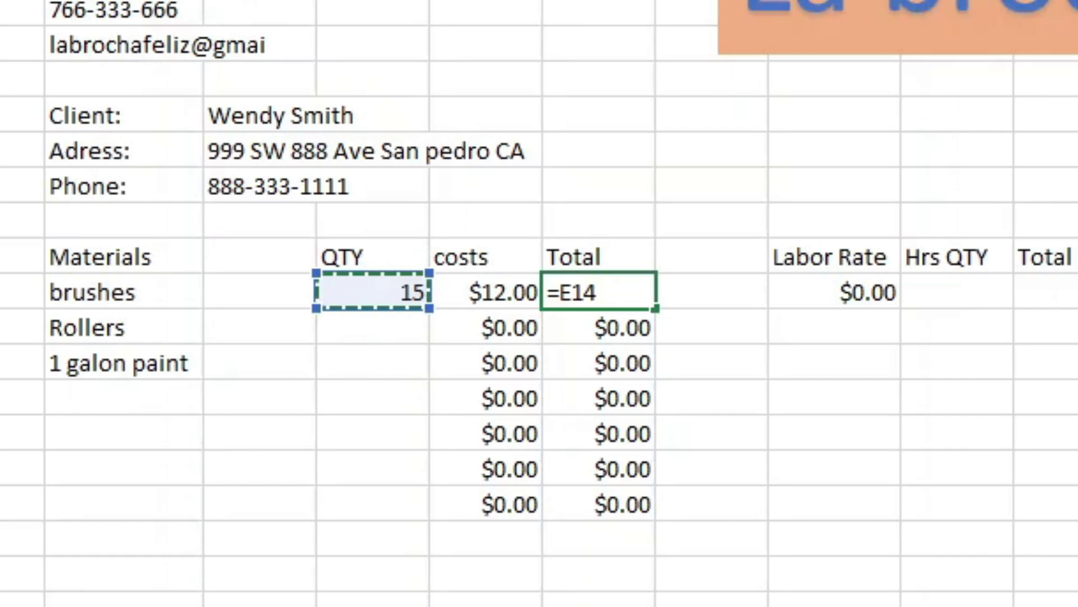
text(*)
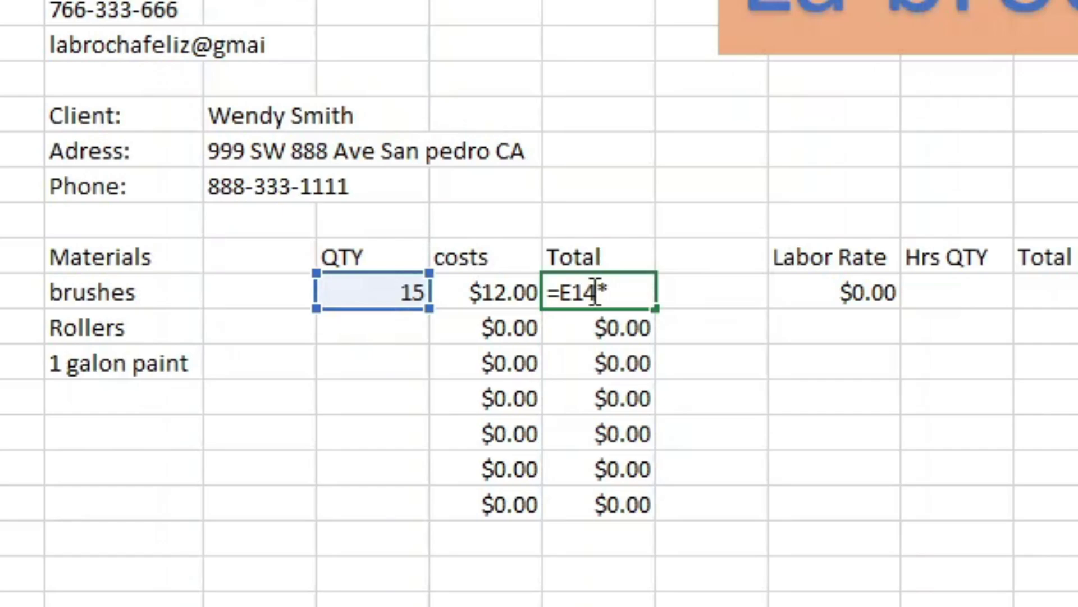
click(496, 293)
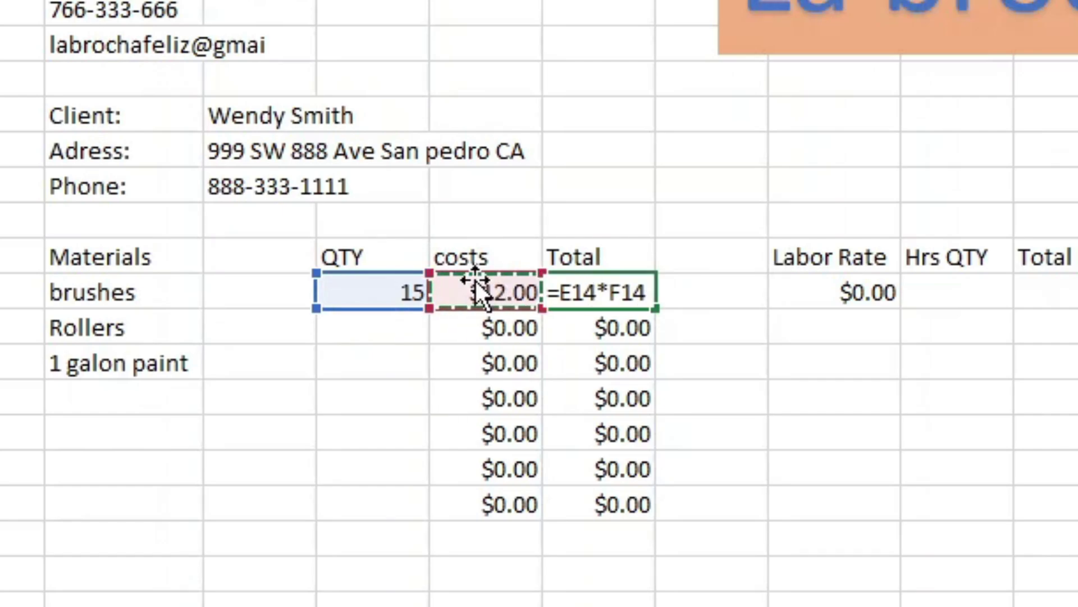
click(613, 292)
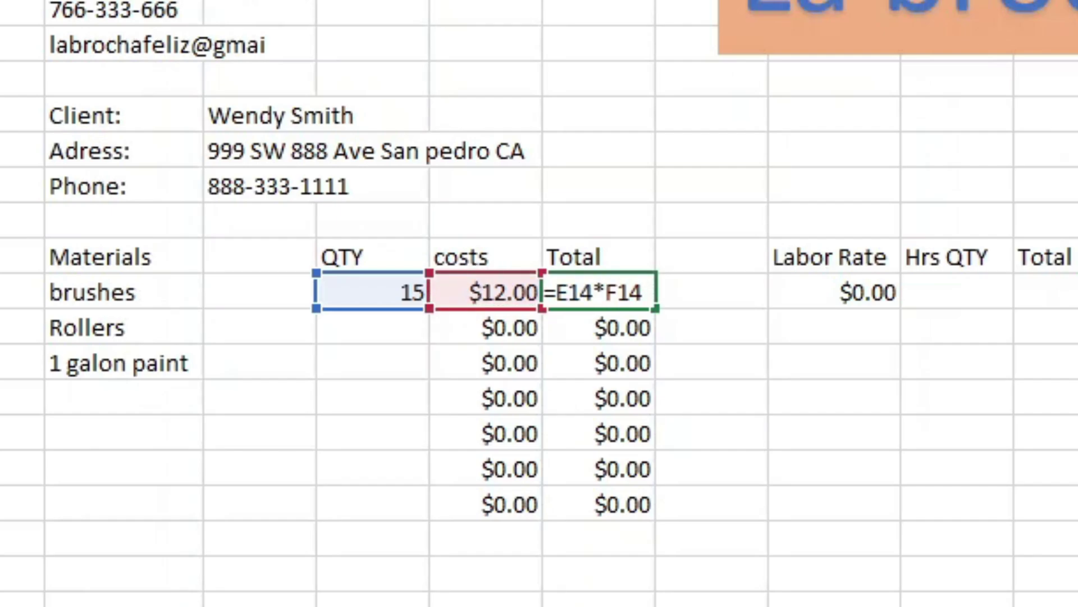
key(Return)
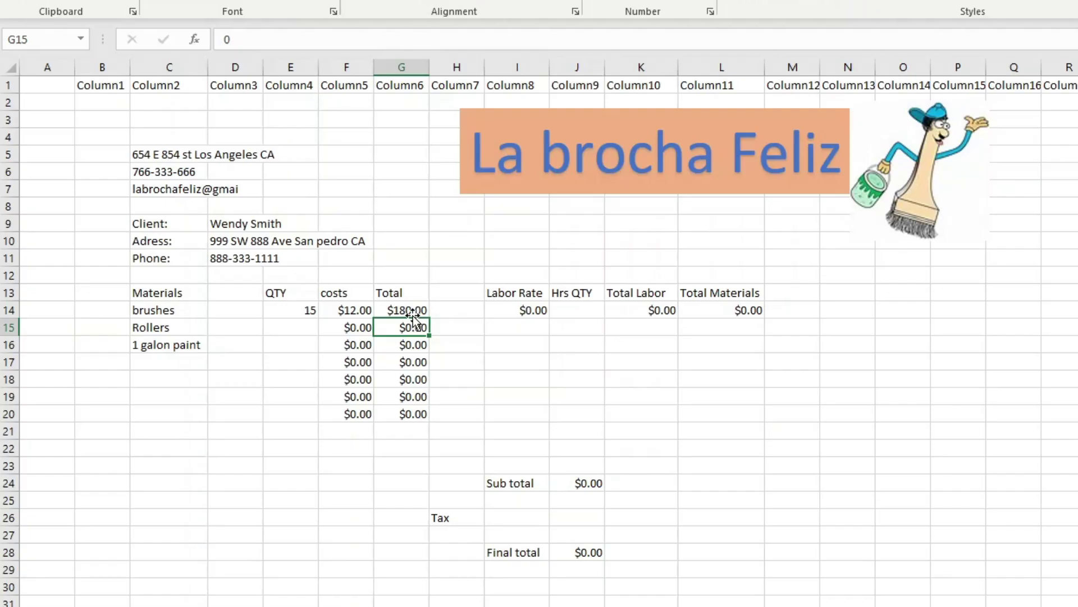
- Enter a Rollers quantity of 10 at a cost of $10.00
click(414, 315)
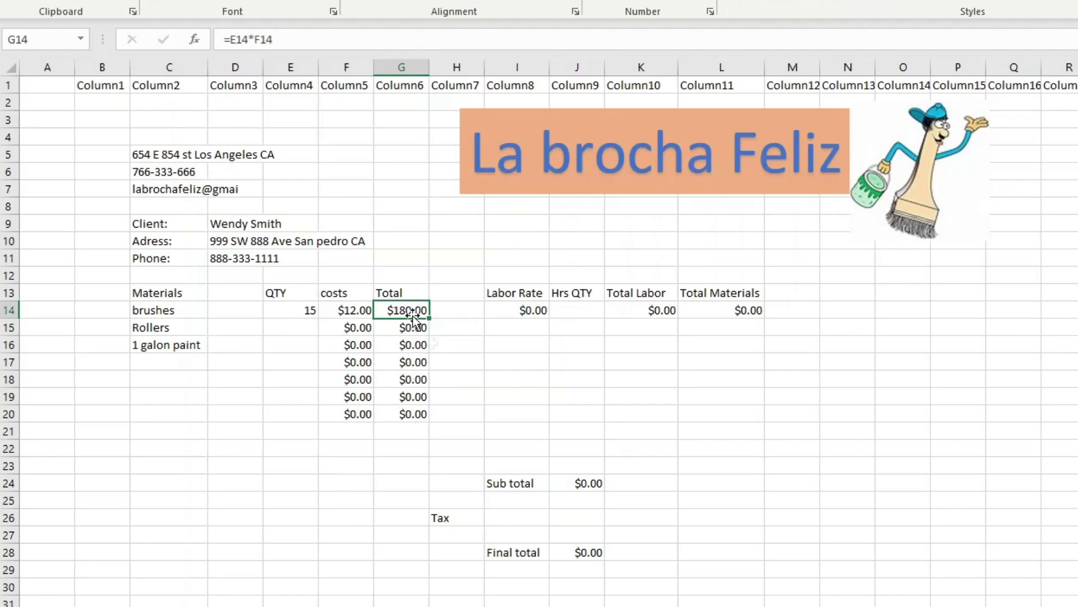
click(304, 328)
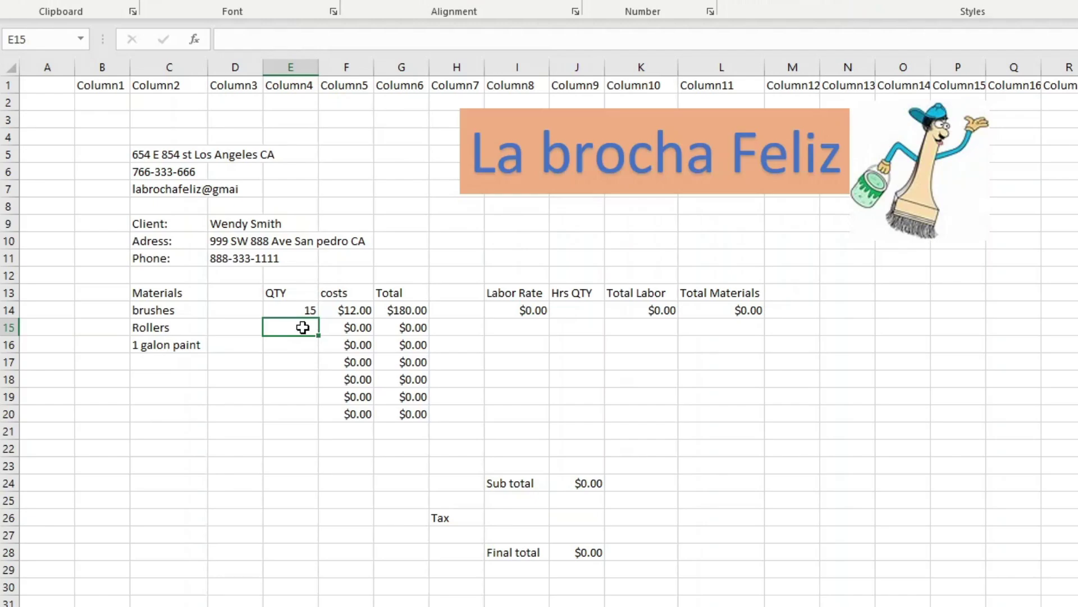
text(10)
click(354, 327)
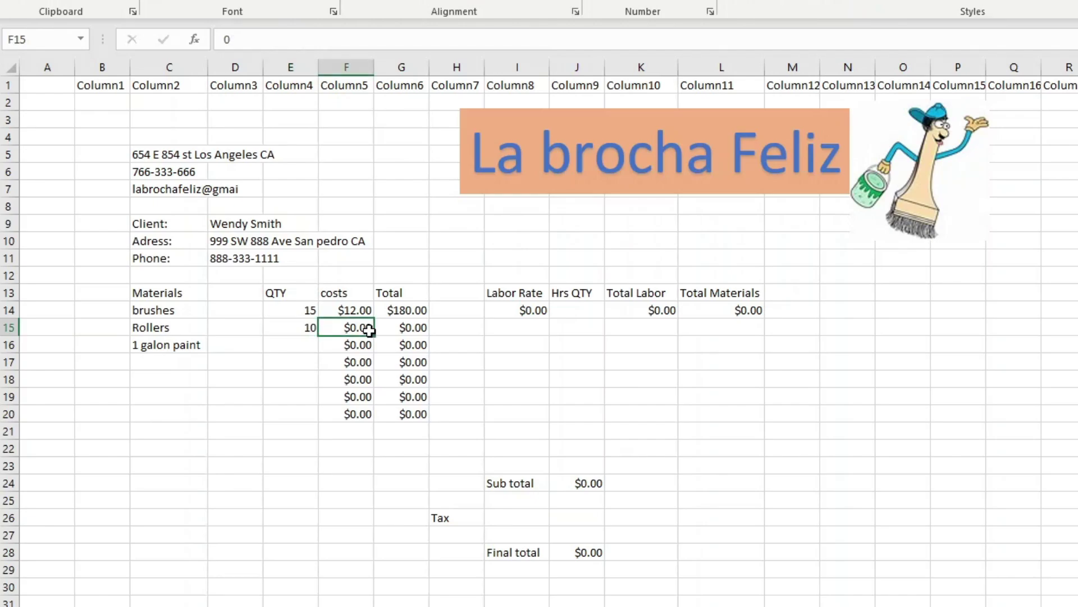
text(10)
key(Return)
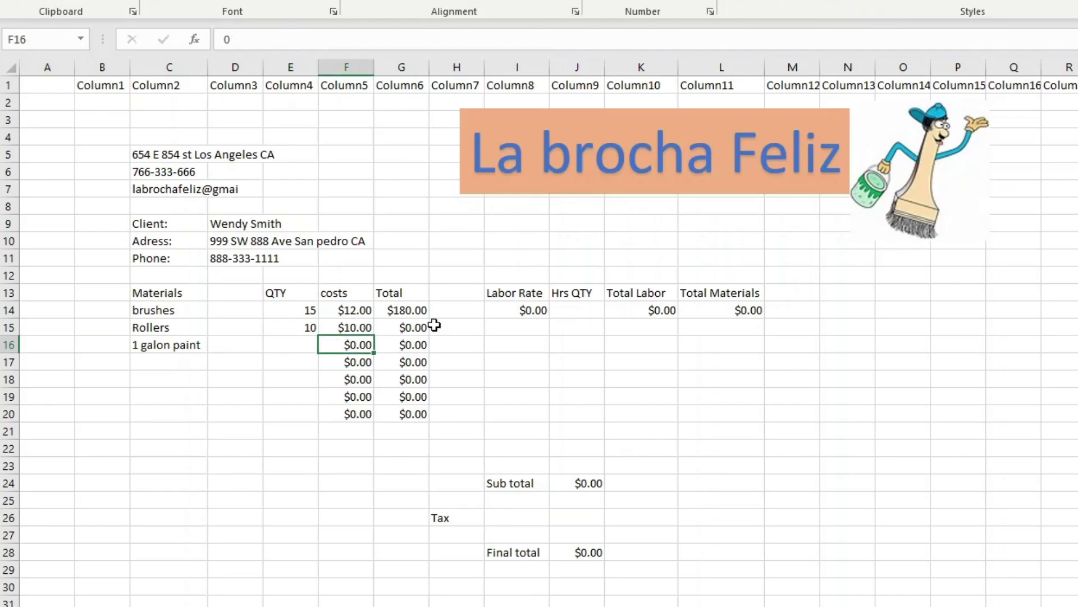
- Copy the brushes Total formula into the Rollers row, giving $100.00
click(425, 326)
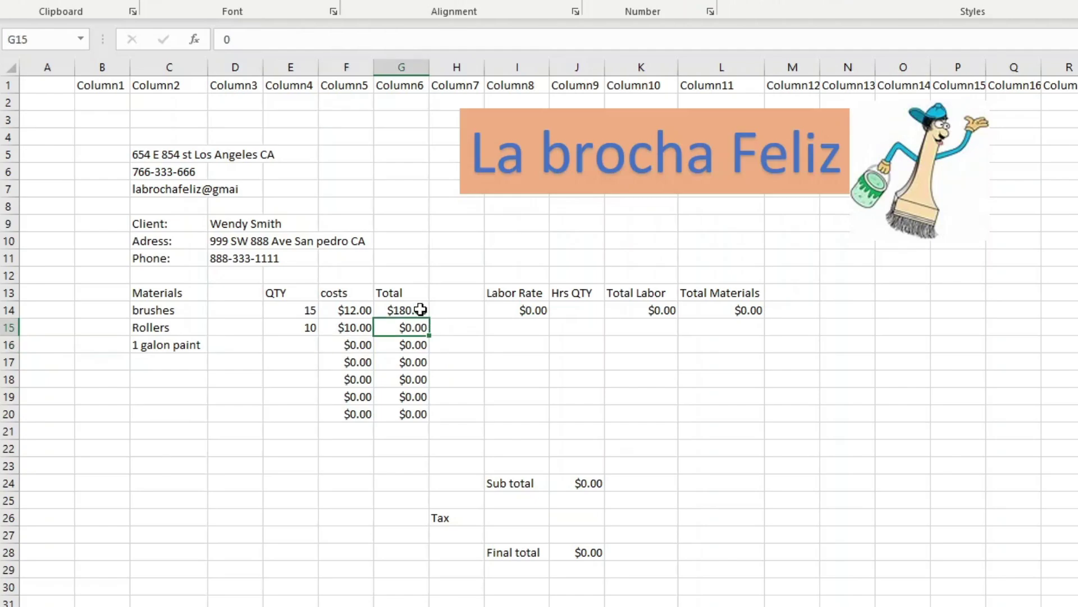
click(421, 309)
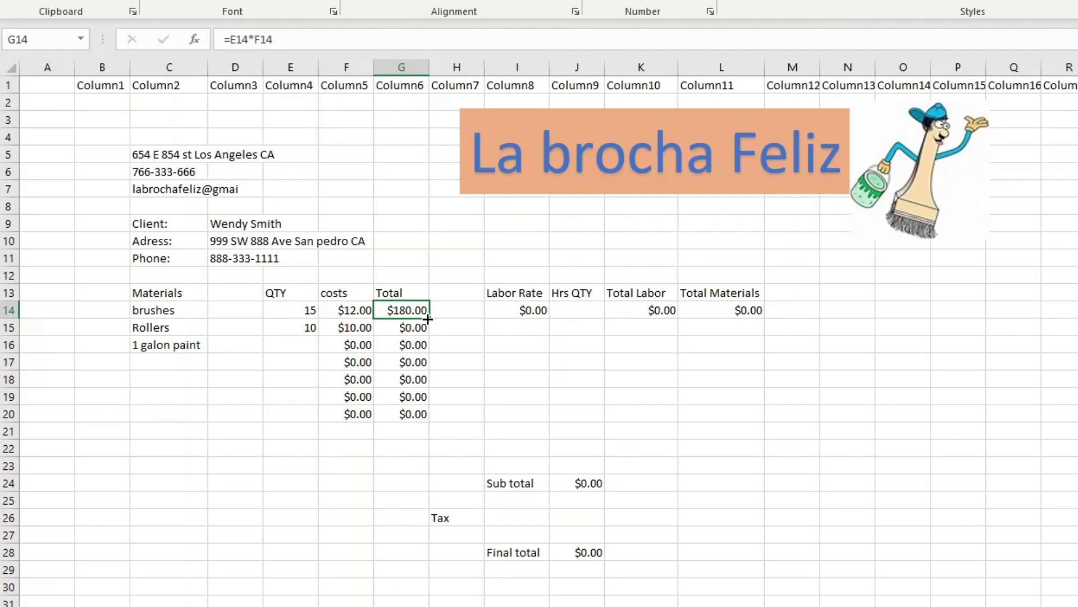
drag(427, 318, 427, 331)
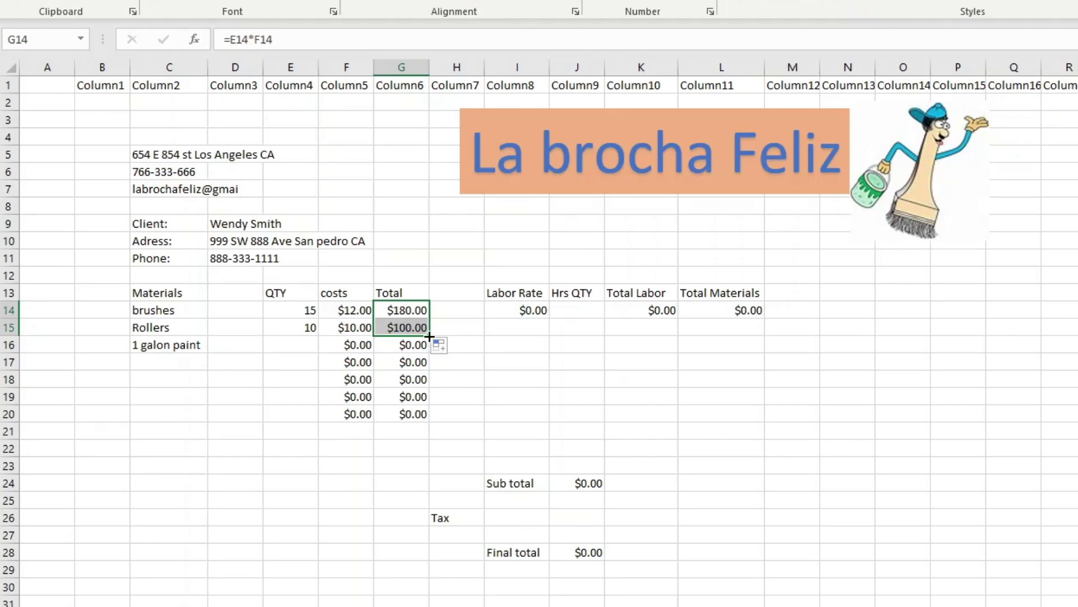
- Fill the QTY×cost Total formula from G14 down to G20 and spot-check rows 19–20
drag(428, 336, 427, 415)
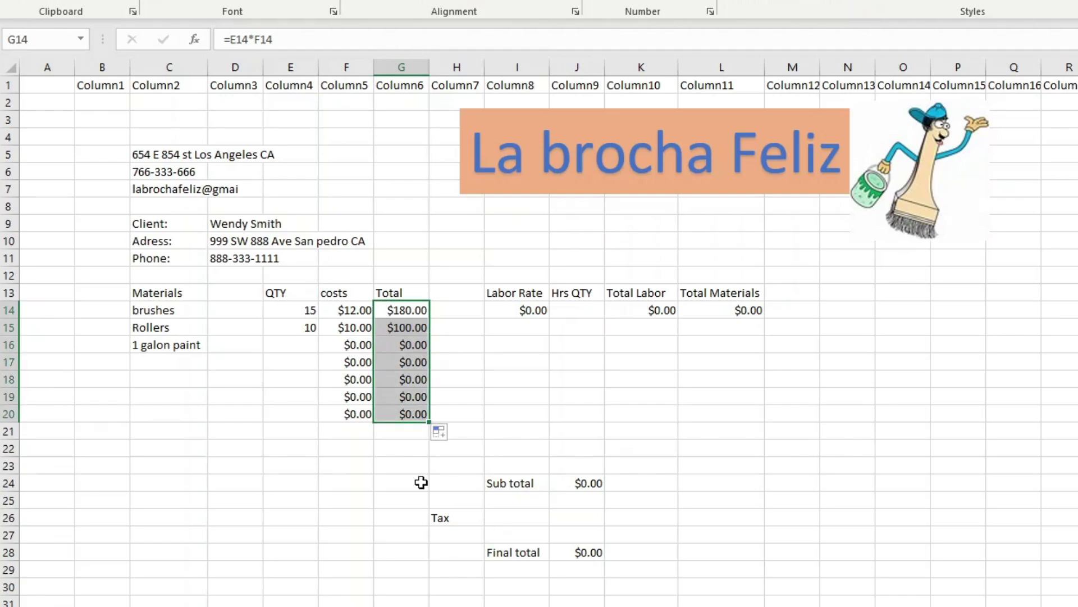
click(401, 414)
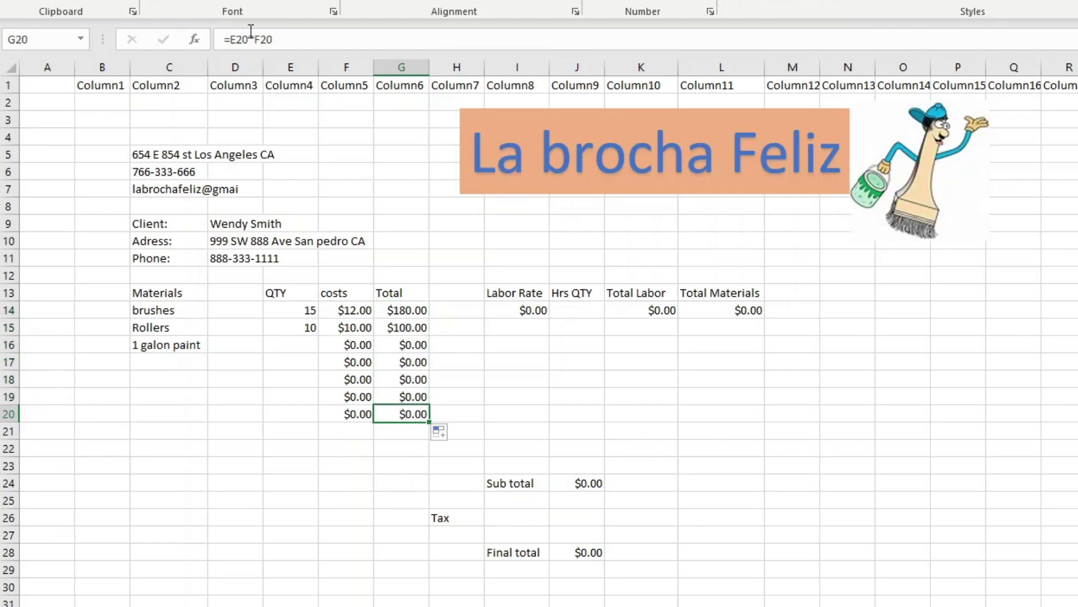
click(407, 396)
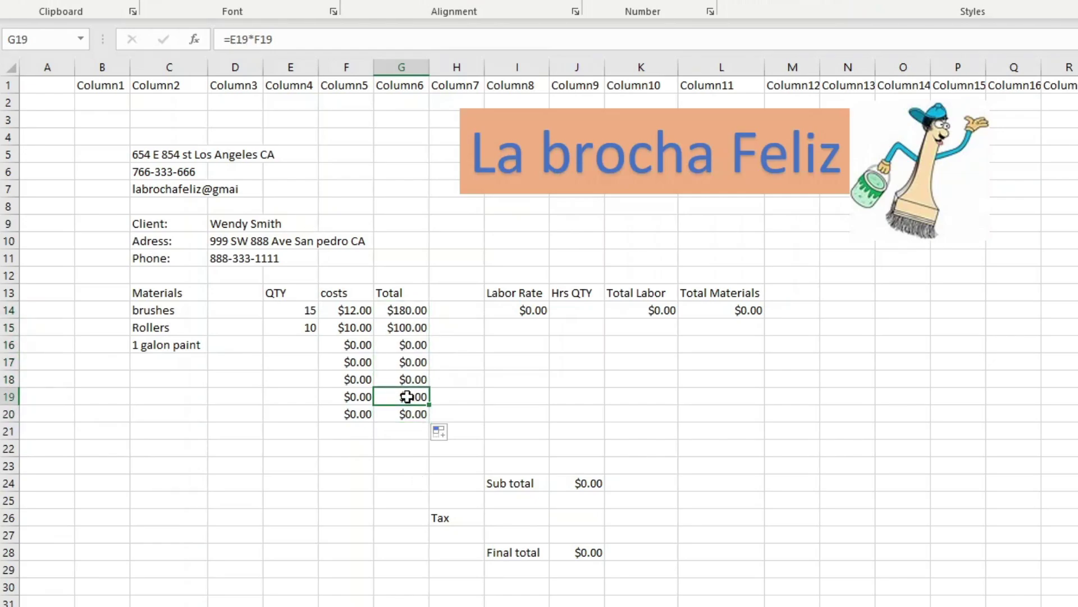
- Enter 9 gallons of paint at $35.00, producing a $315.00 paint Total
key(Left)
key(Left)
key(Up)
key(Up)
key(Up)
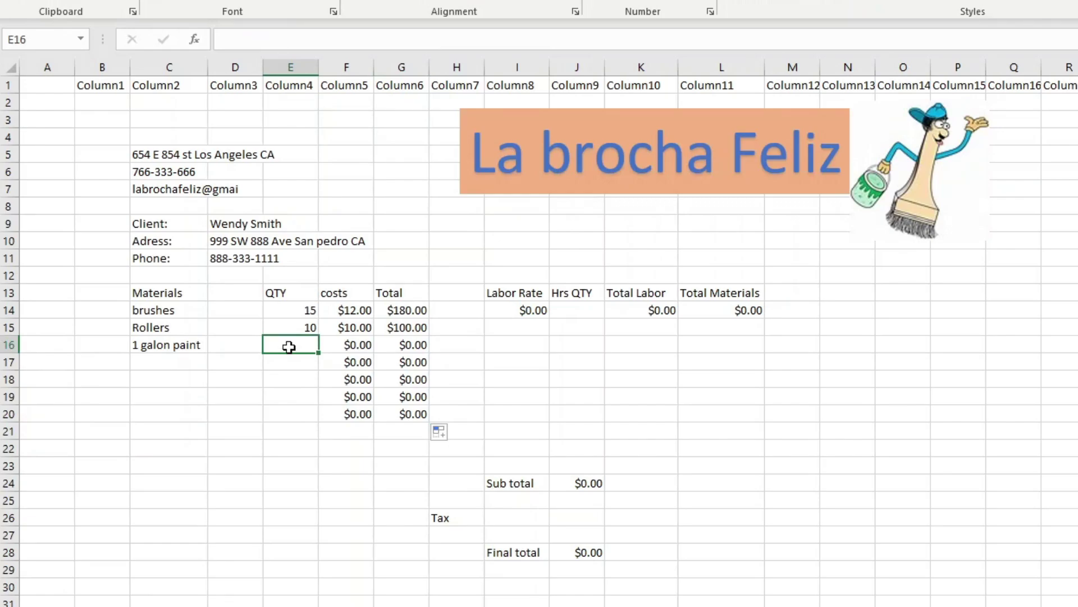
text(9)
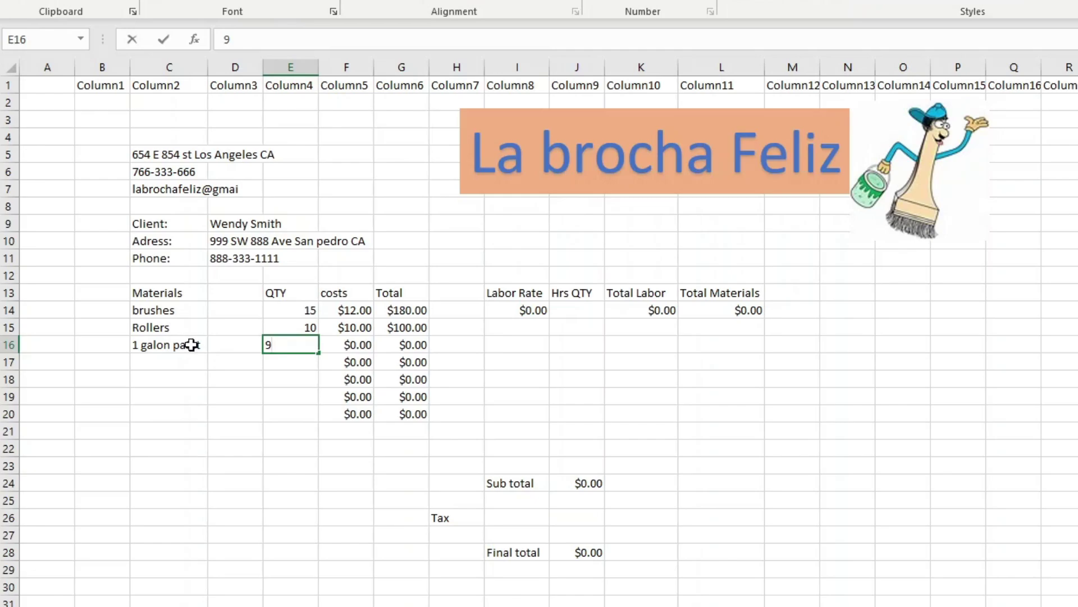
click(370, 346)
text(35)
click(420, 345)
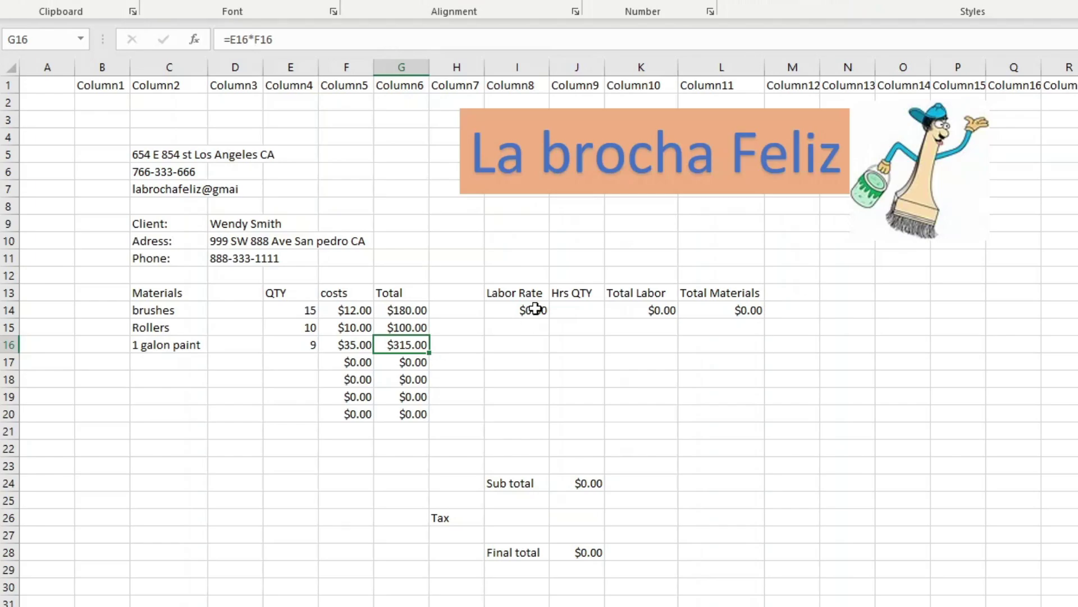
click(533, 309)
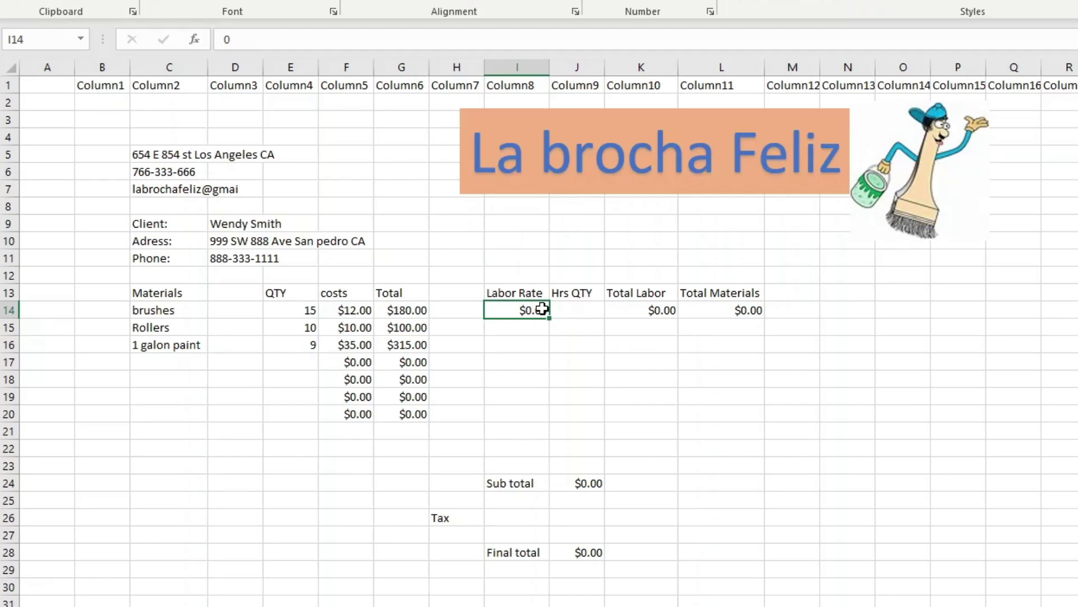
- Enter a $70.00 Labor Rate in I14 and 60 Hrs QTY in J14
text(70)
click(544, 341)
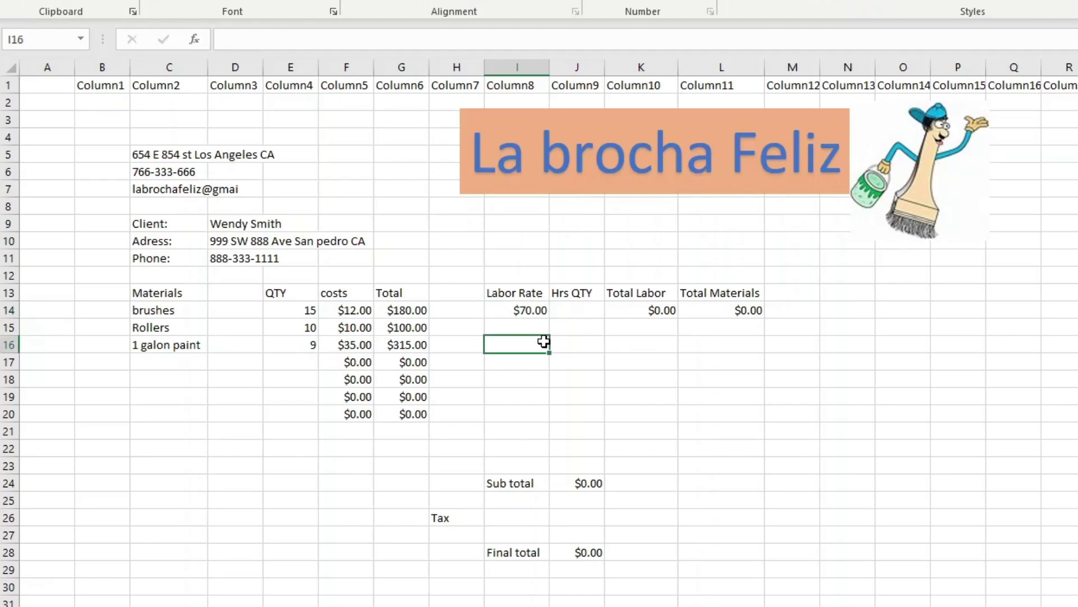
click(567, 312)
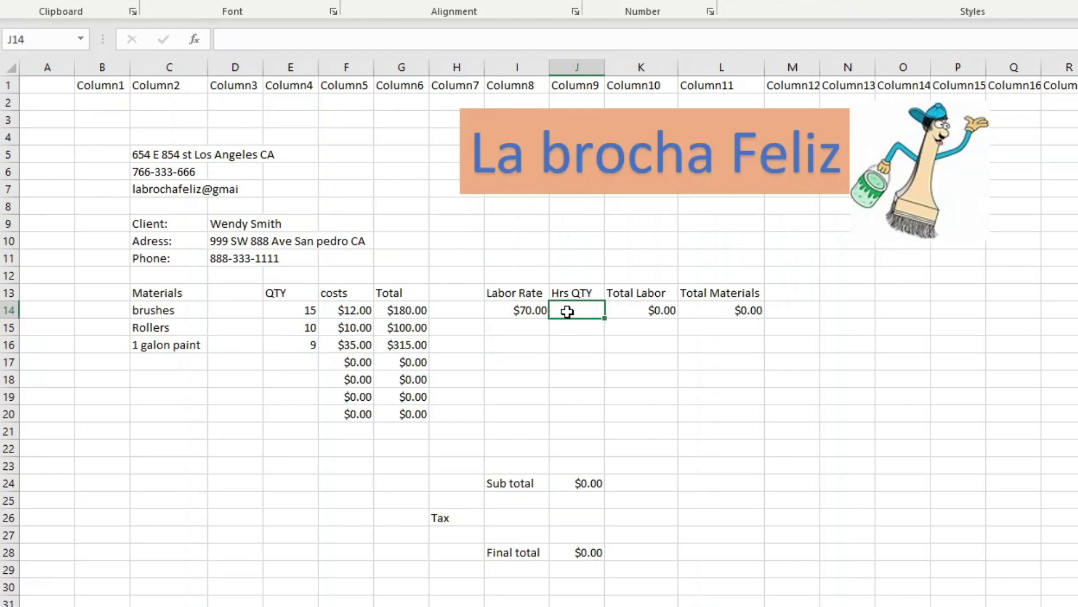
text(60)
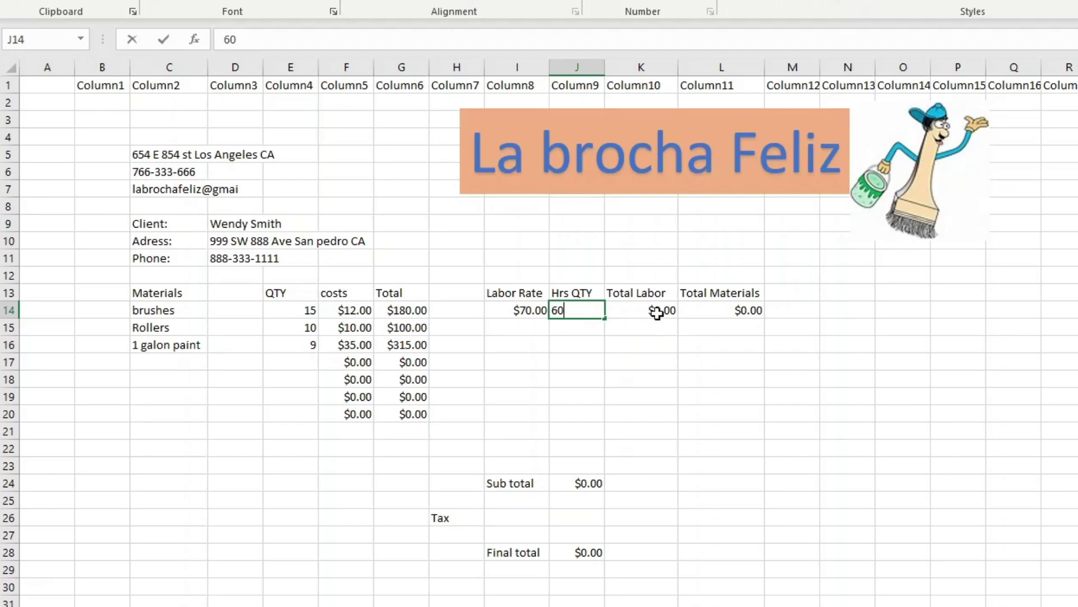
click(643, 319)
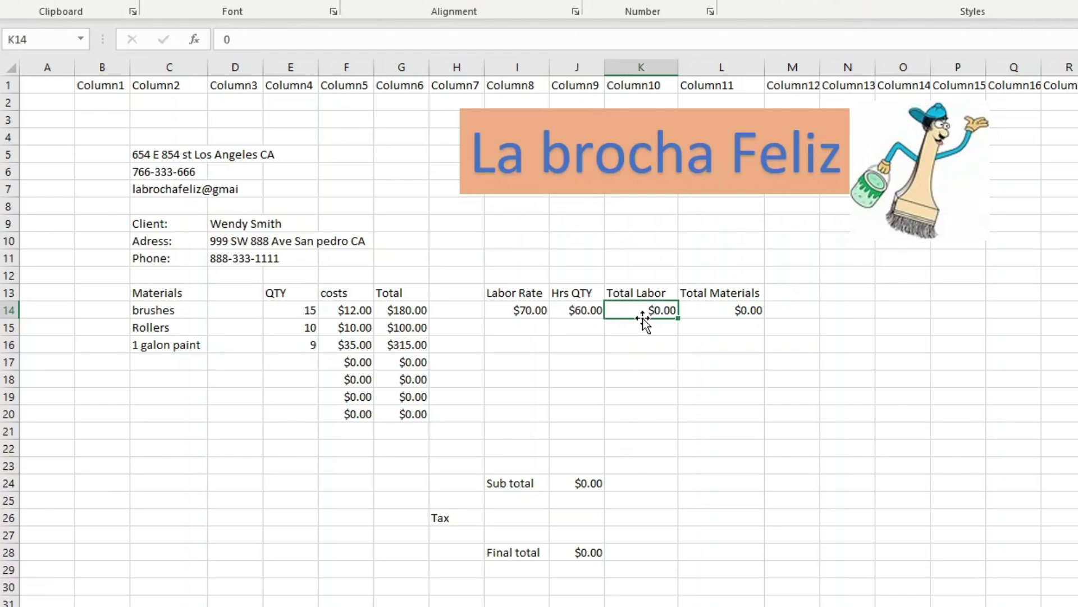
click(537, 318)
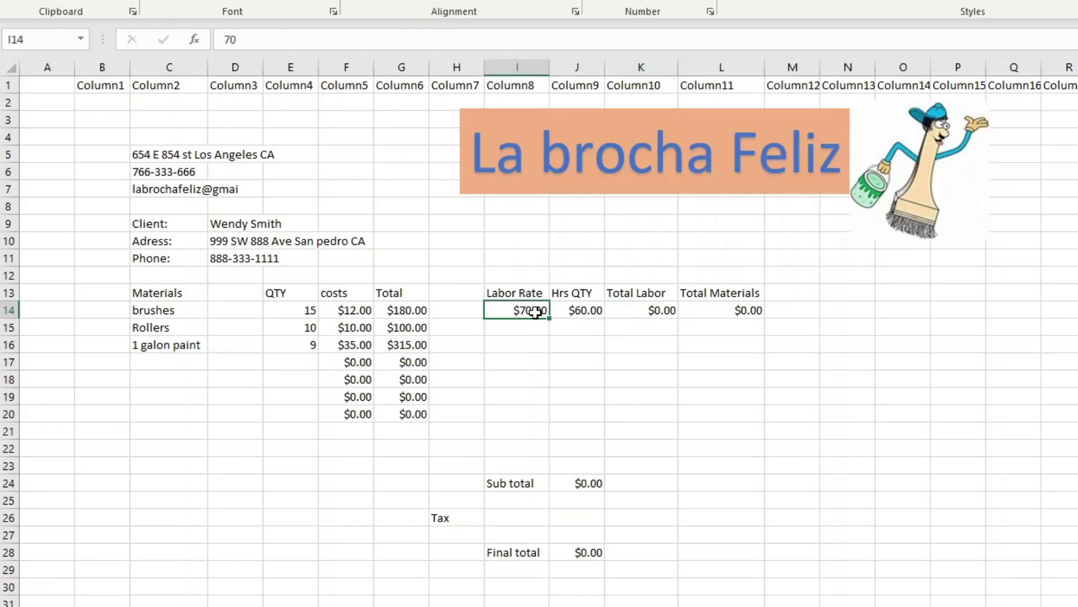
click(588, 313)
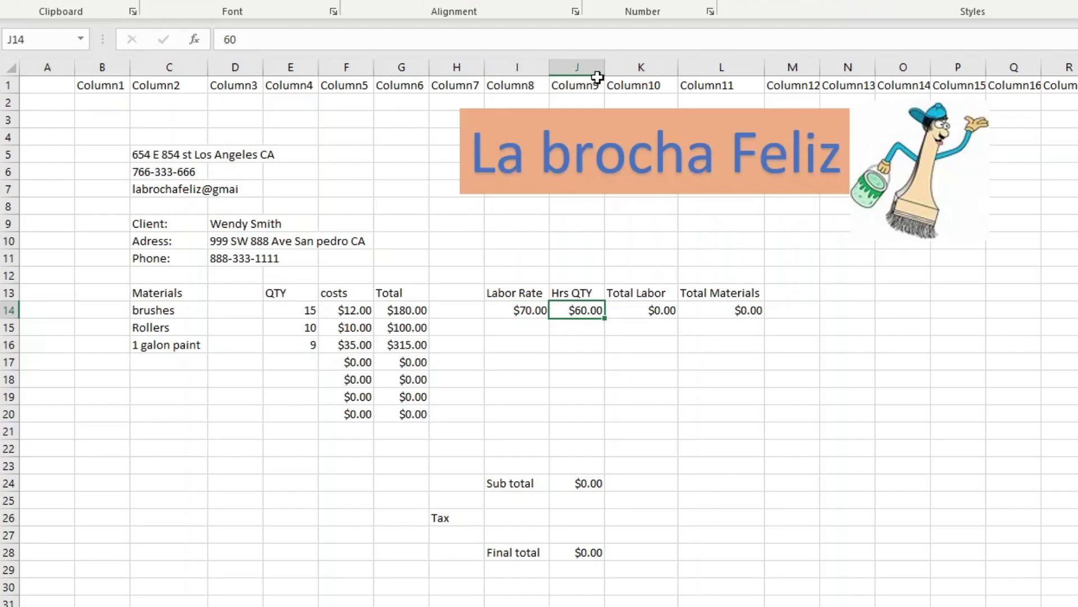
click(523, 309)
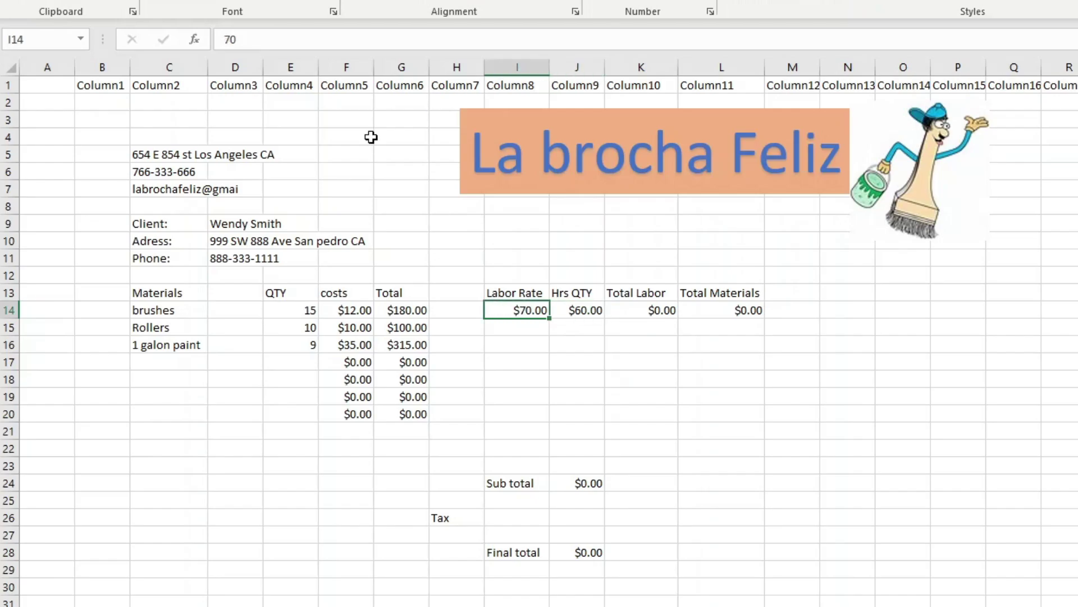
- Enter =I14*J14 in Total Labor K14, giving $4,200.00
click(641, 310)
key(Delete)
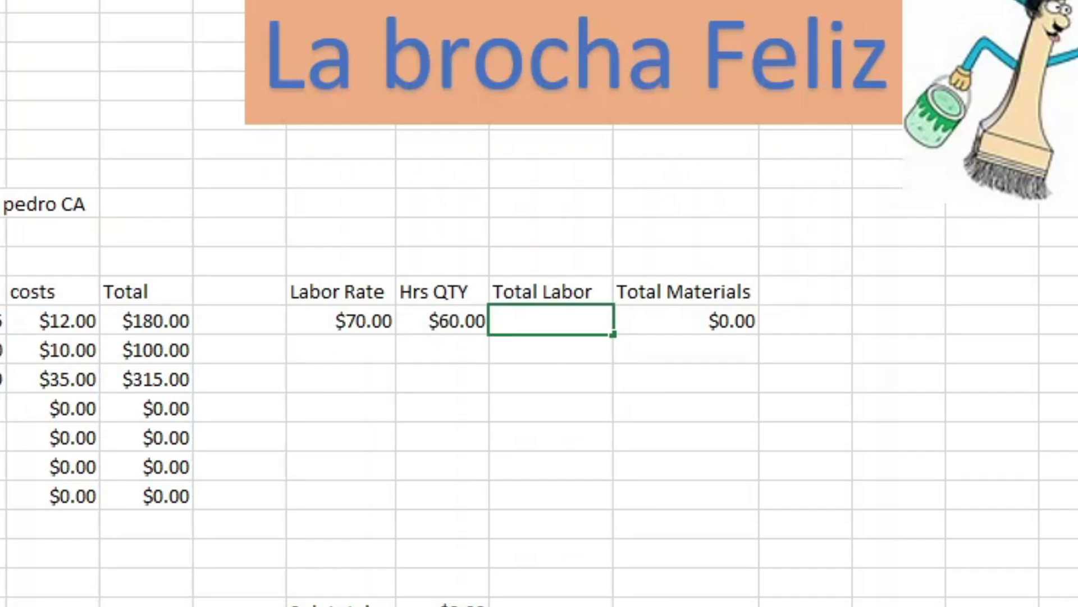
text(=)
click(357, 320)
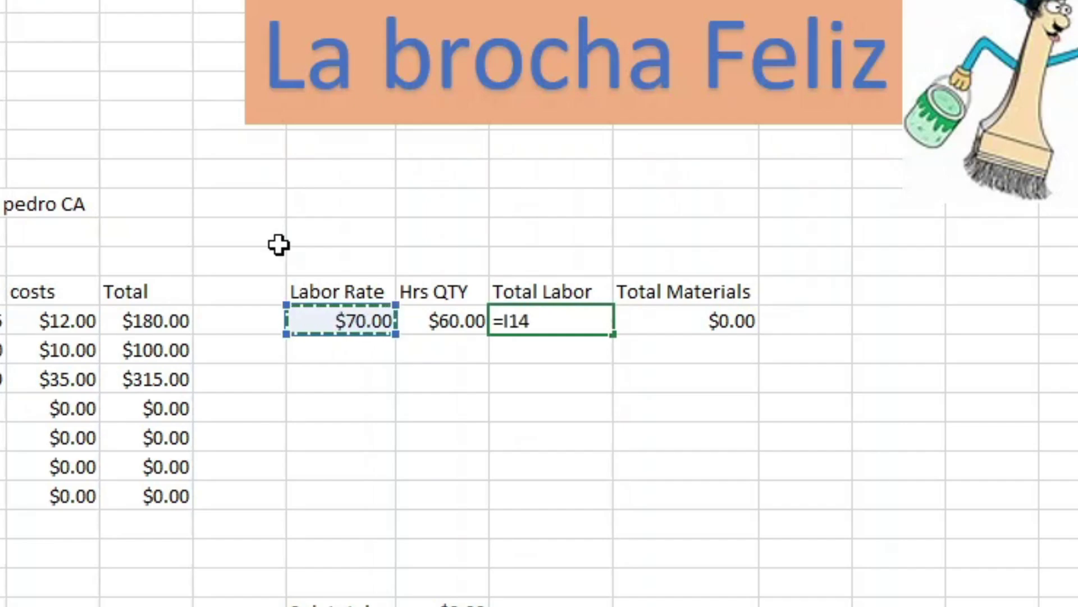
text(*)
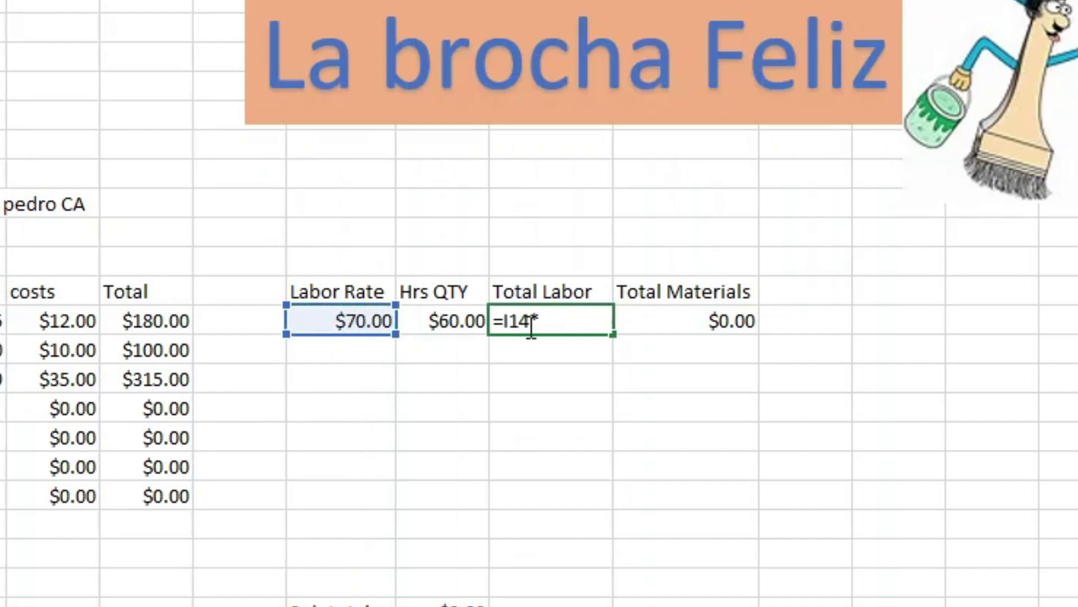
click(444, 326)
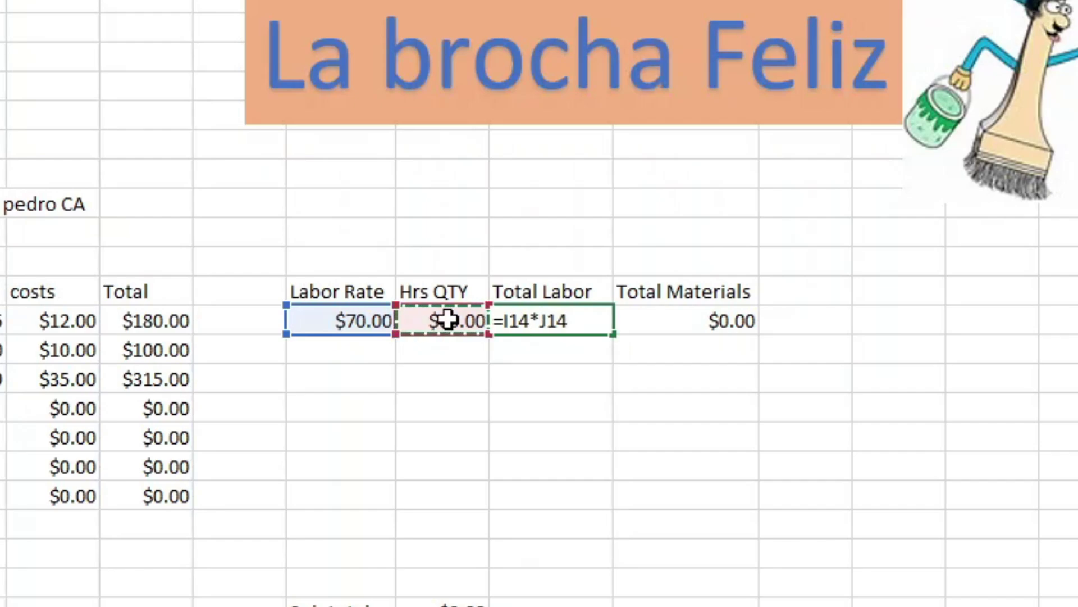
key(Return)
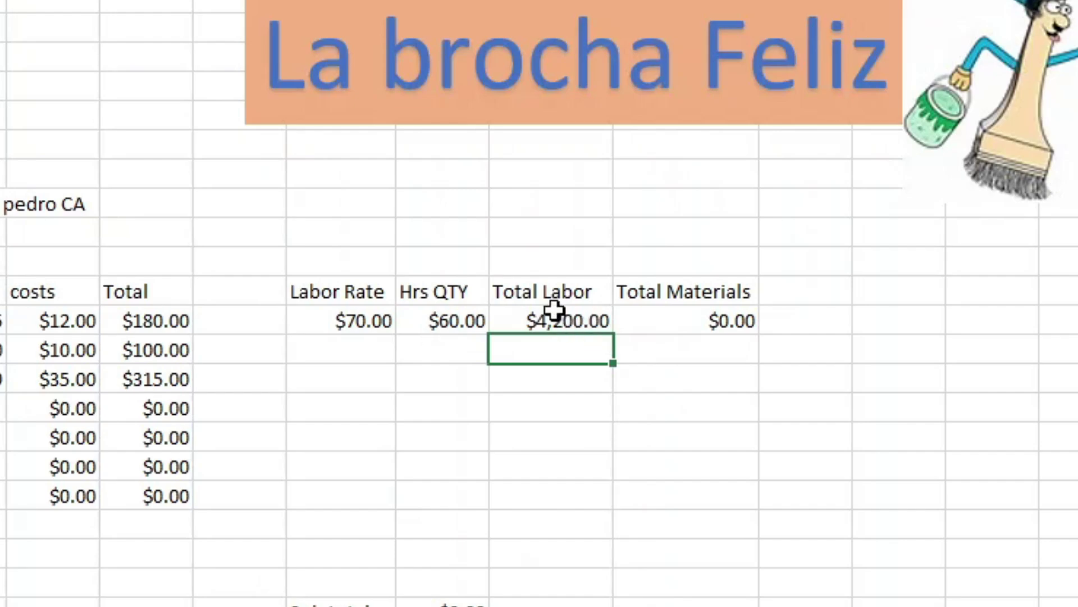
click(723, 323)
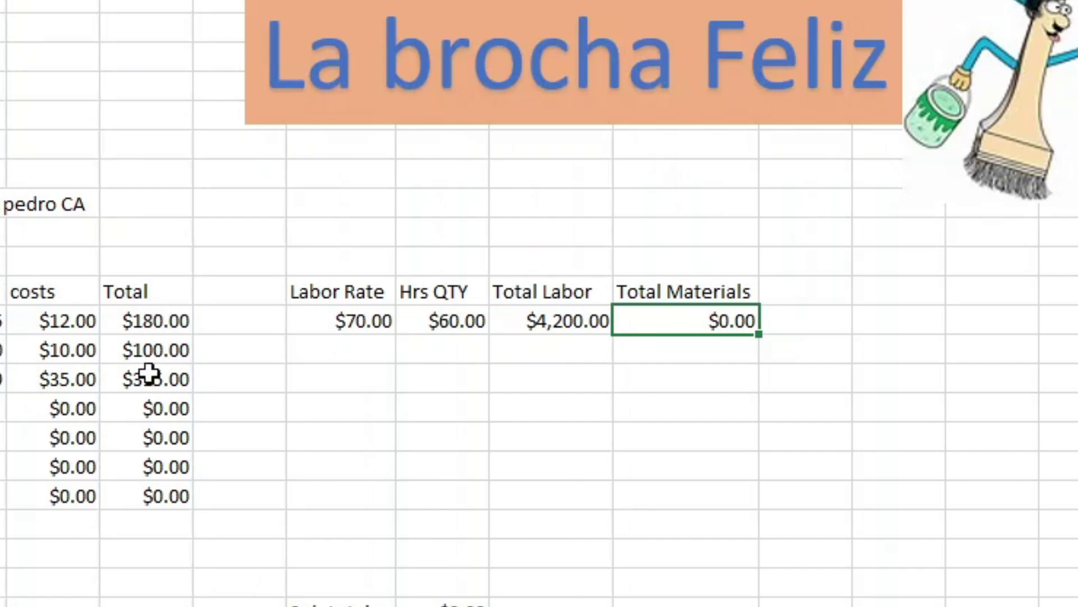
- Clear Total Materials L14 and start its formula adding G14, G15 and G16
key(ctrl+shift+asciitilde)
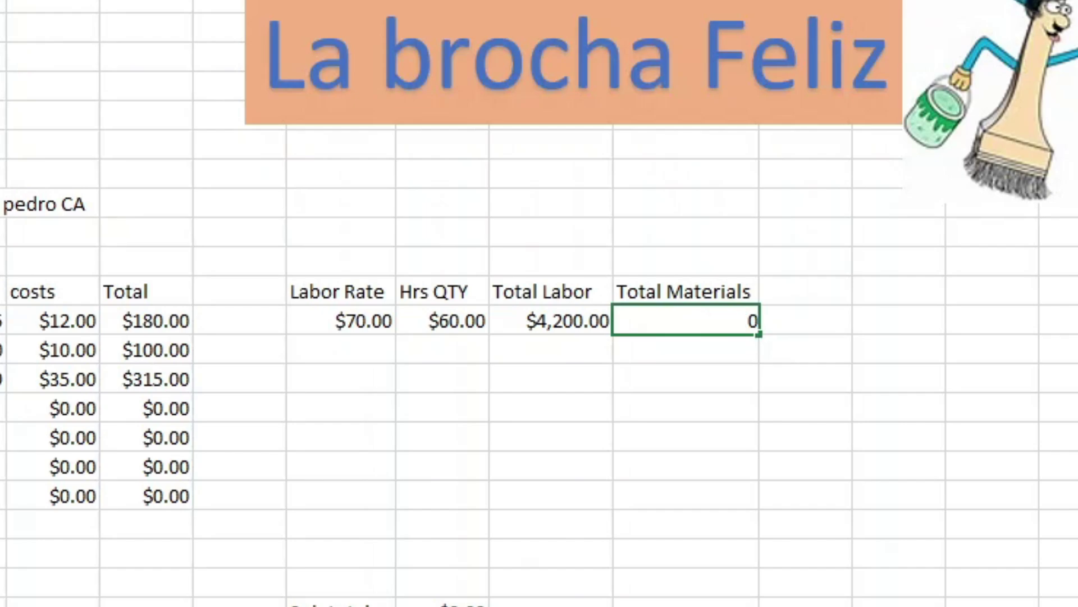
key(Delete)
text(=)
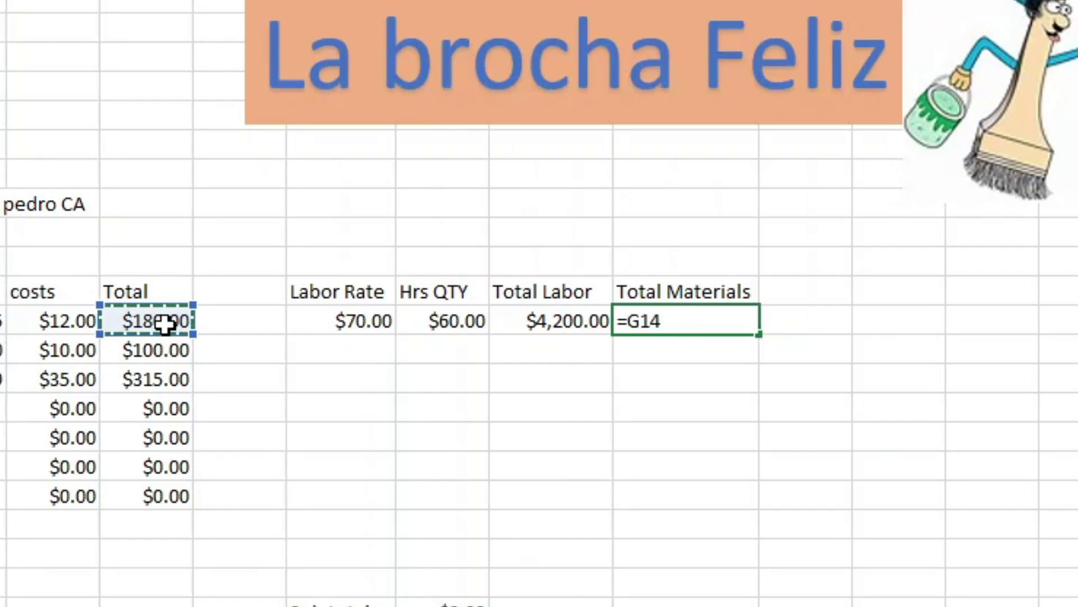
text(+)
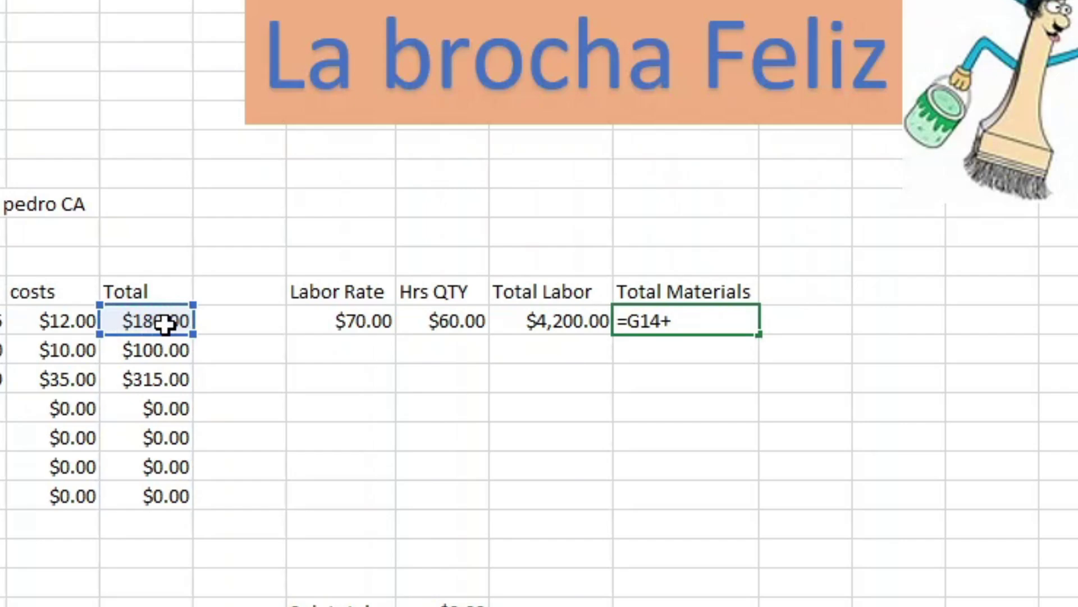
click(179, 352)
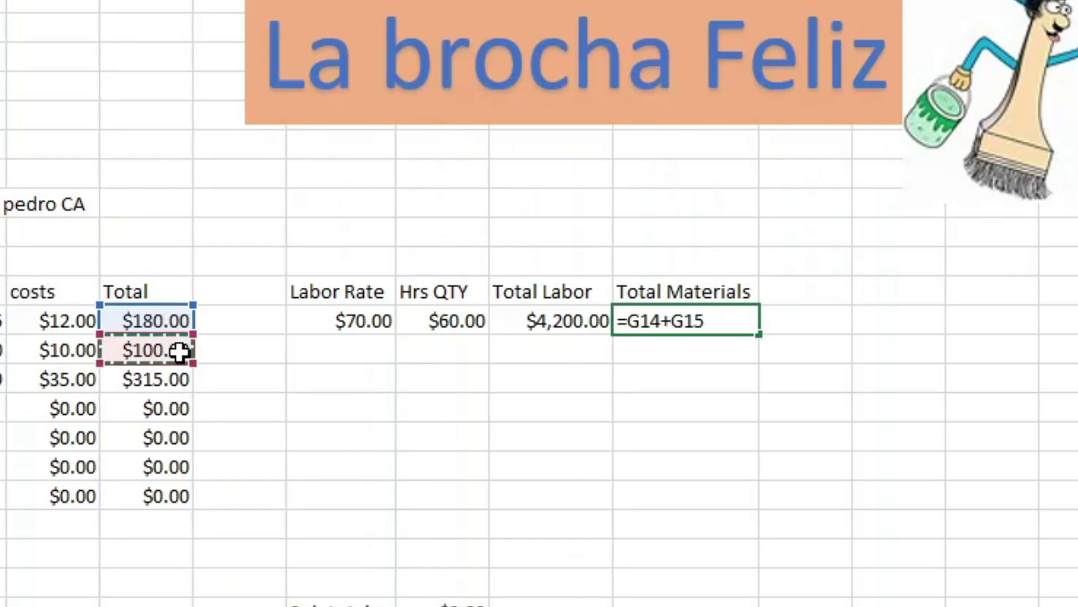
text(+)
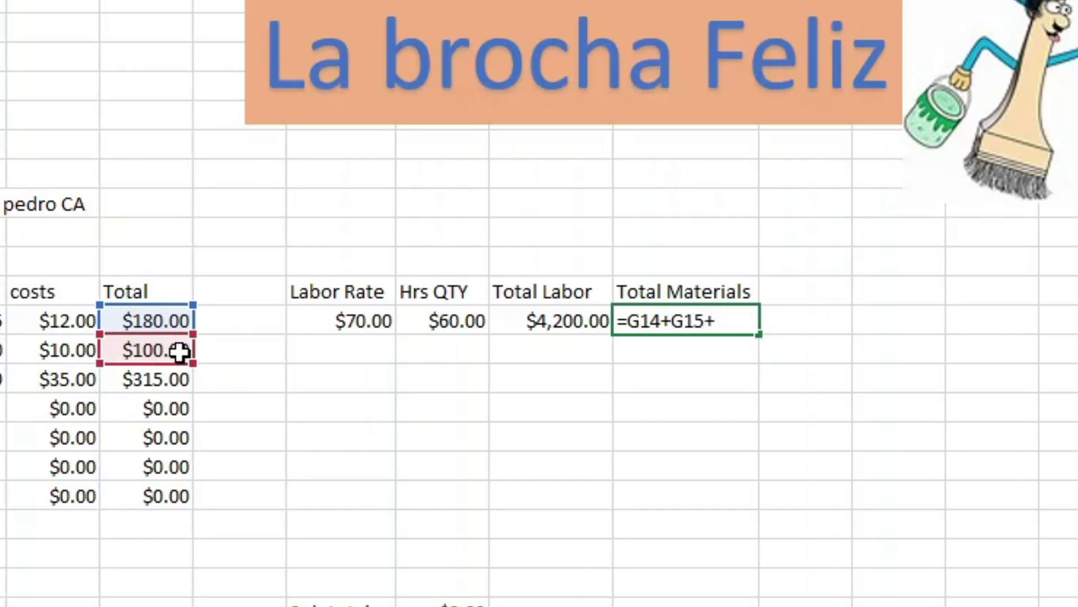
click(188, 376)
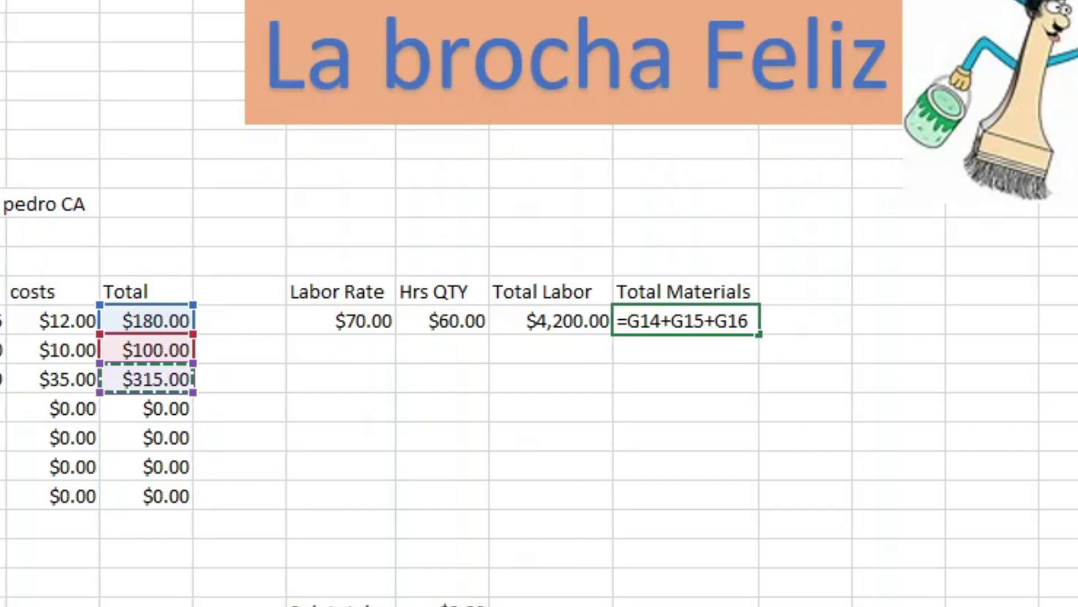
- Extend the sum through G20 and commit it, giving Total Materials of $595.00
text(+)
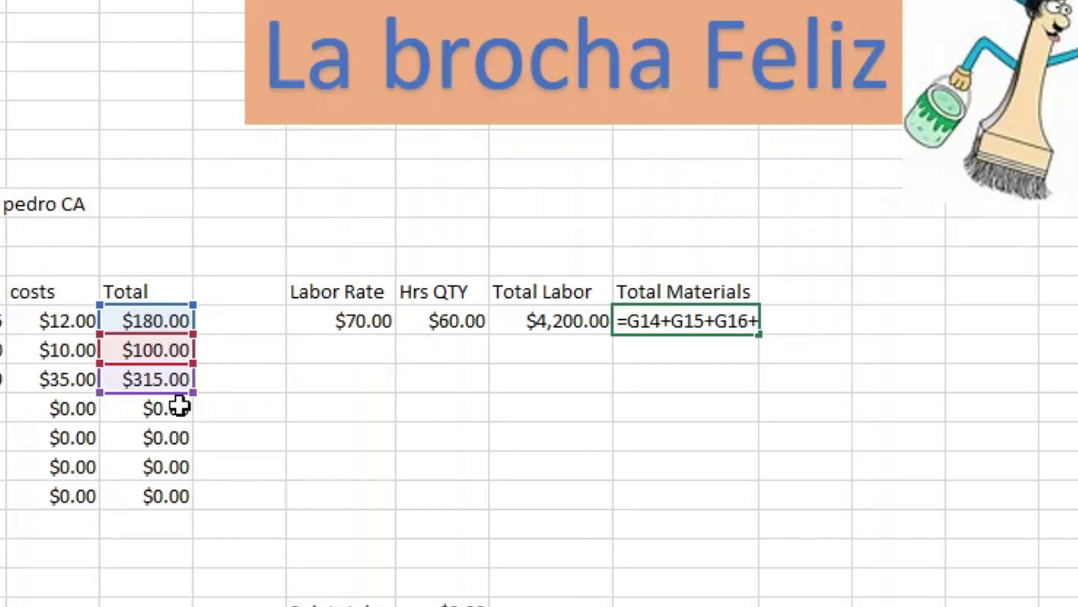
click(178, 405)
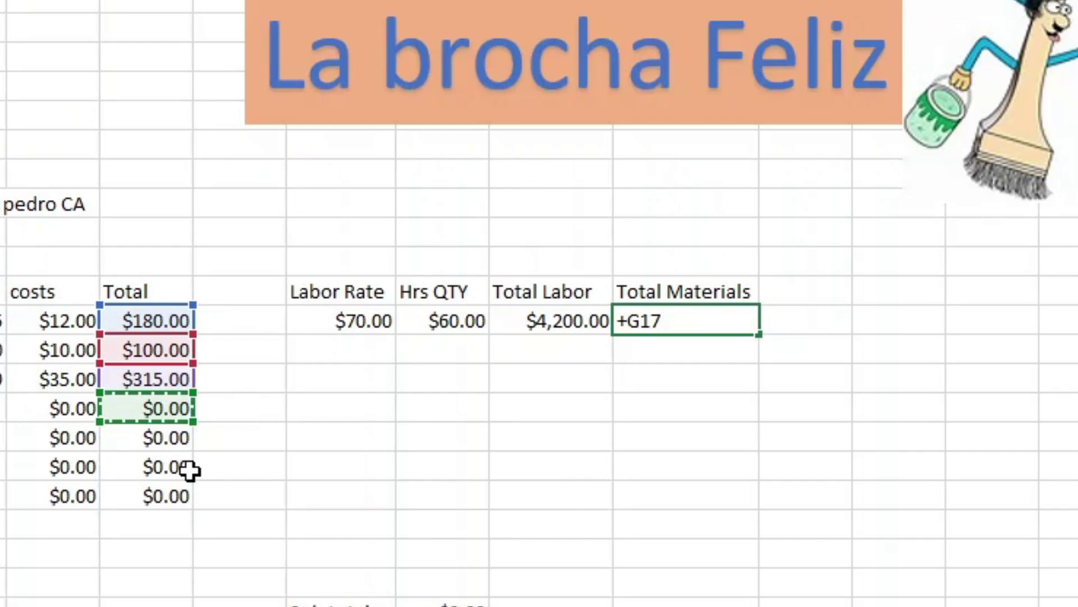
text(+)
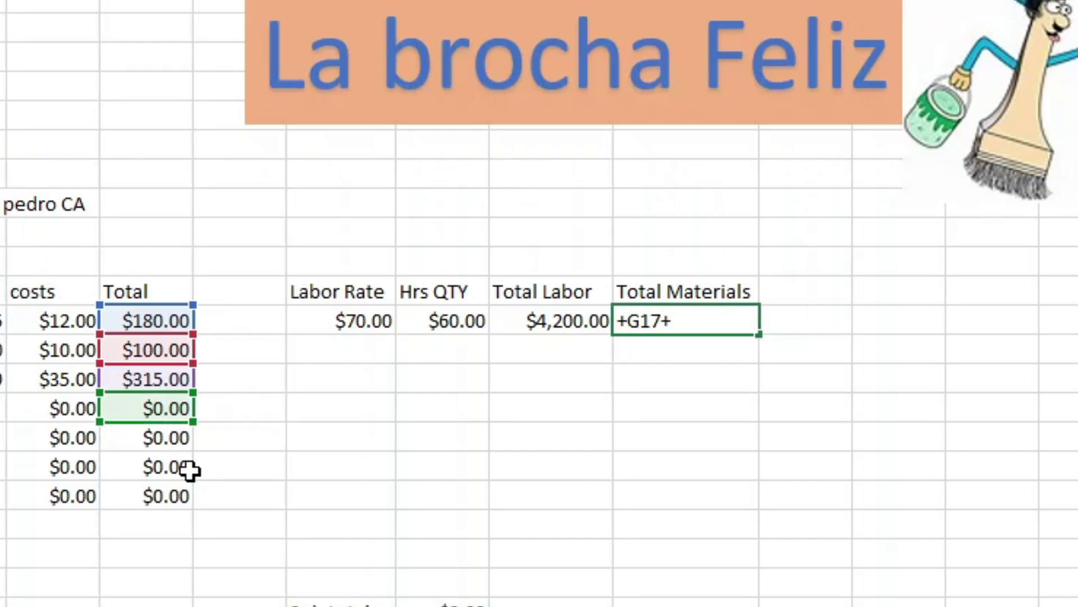
click(168, 441)
text(+G19)
click(166, 473)
text(+G19+)
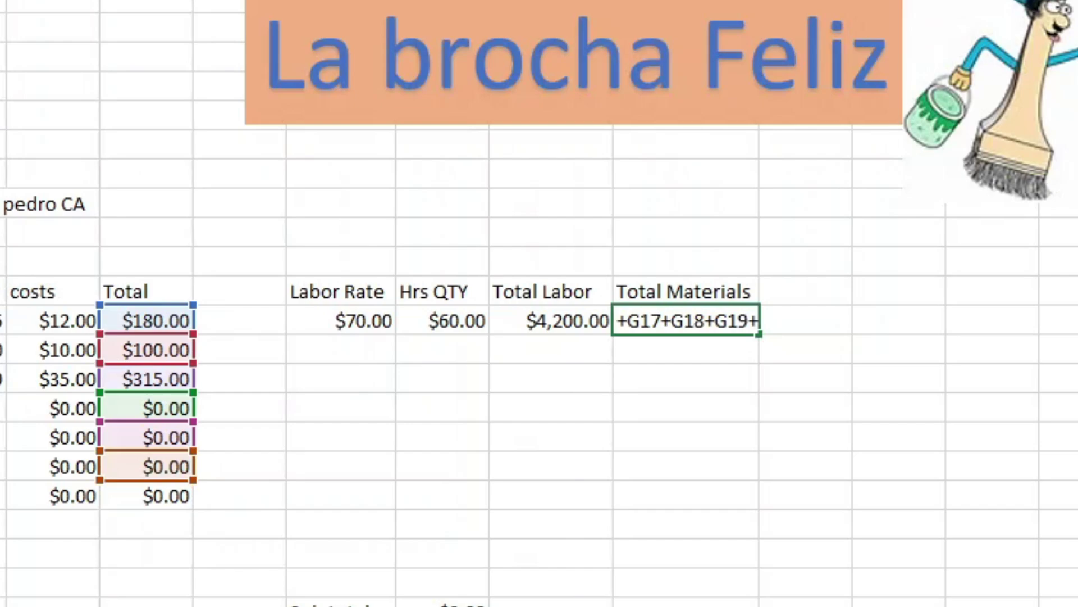
click(169, 494)
text(+G20+)
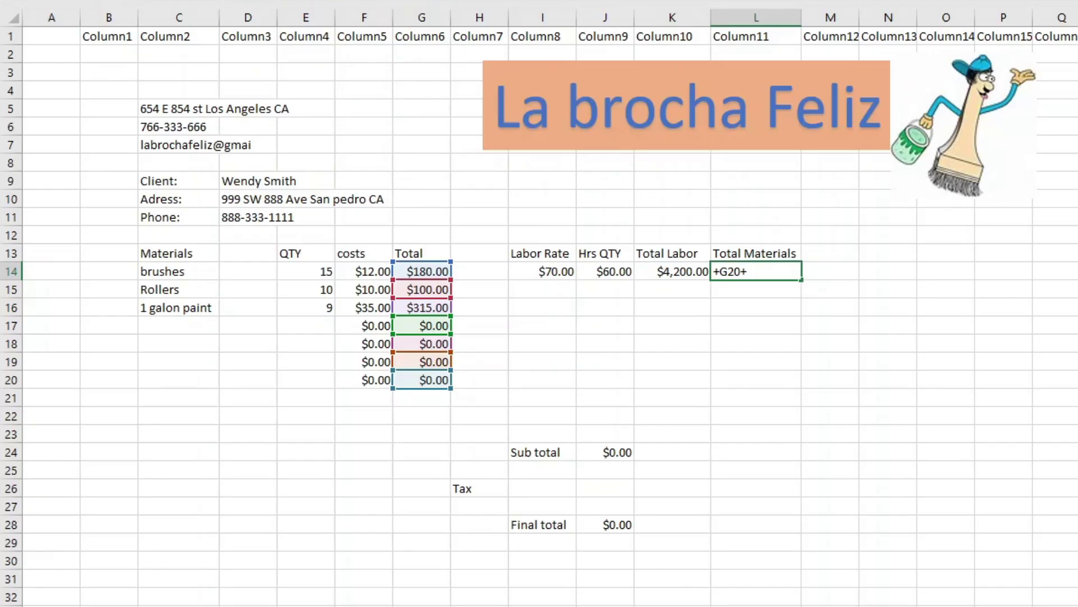
key(Return)
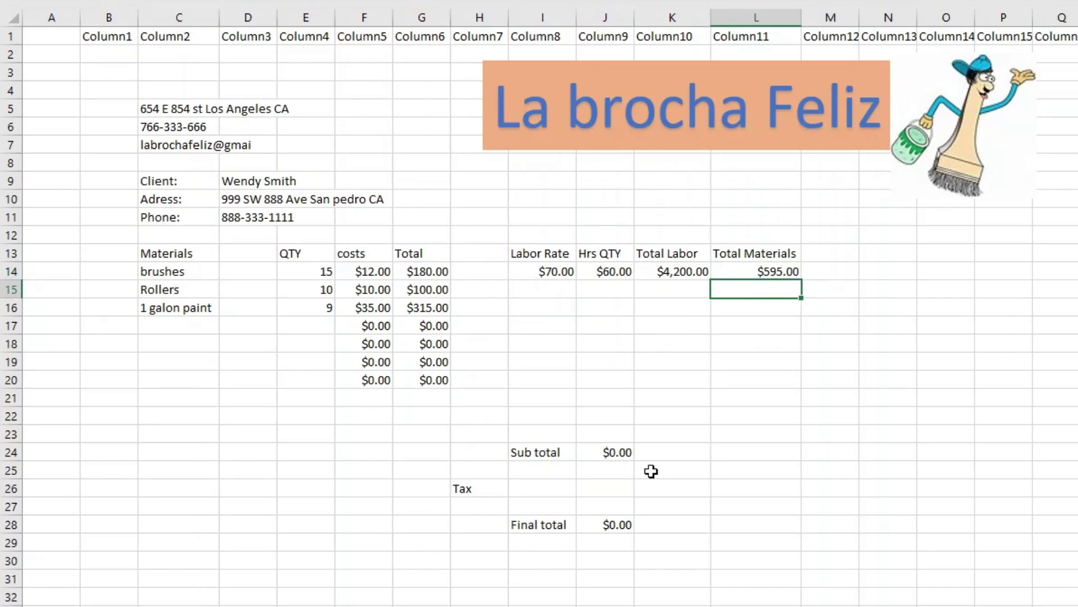
click(616, 455)
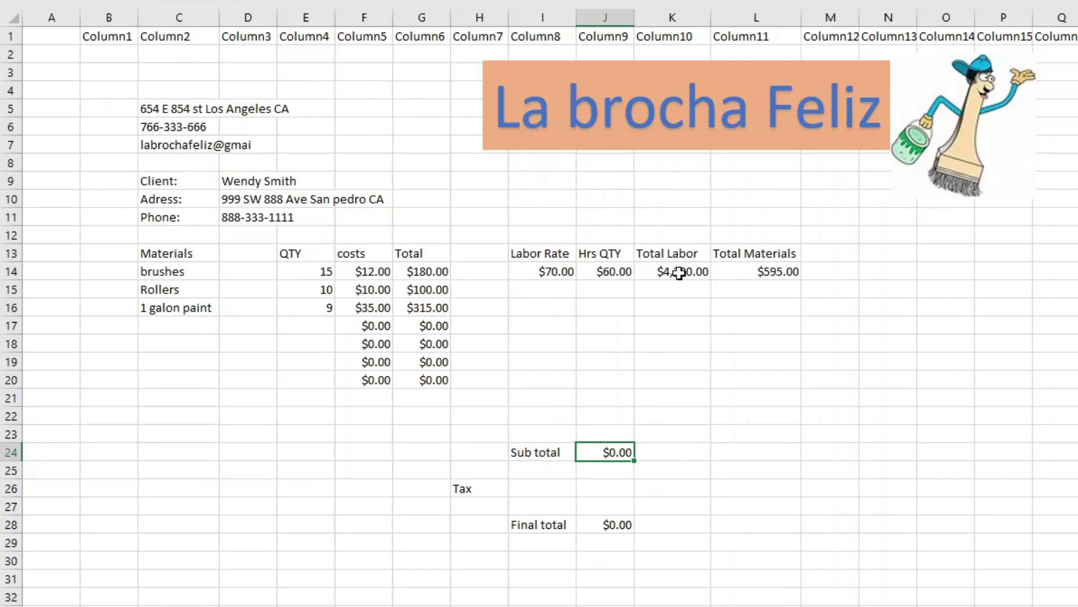
click(680, 270)
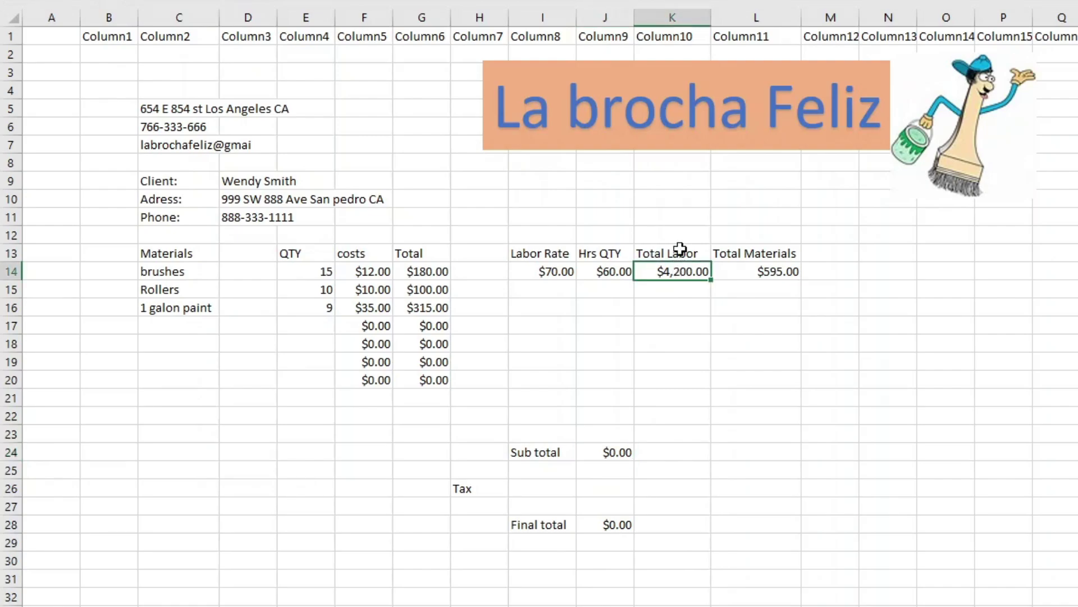
- Replace the Sub total in J24 with =K14+L14 so it reads $4,795.00
key(Right)
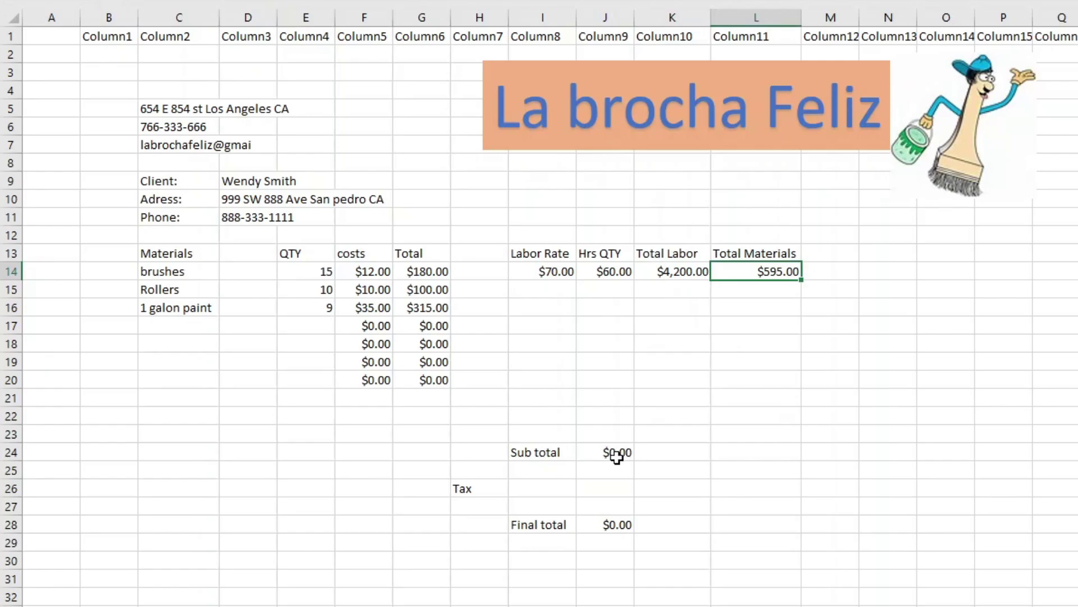
click(615, 454)
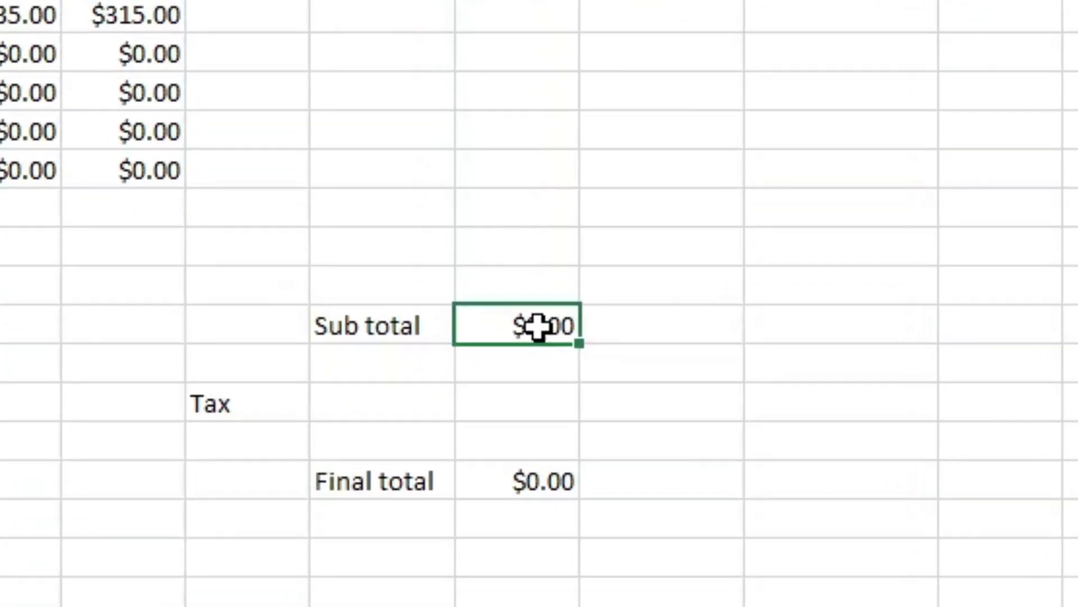
key(Delete)
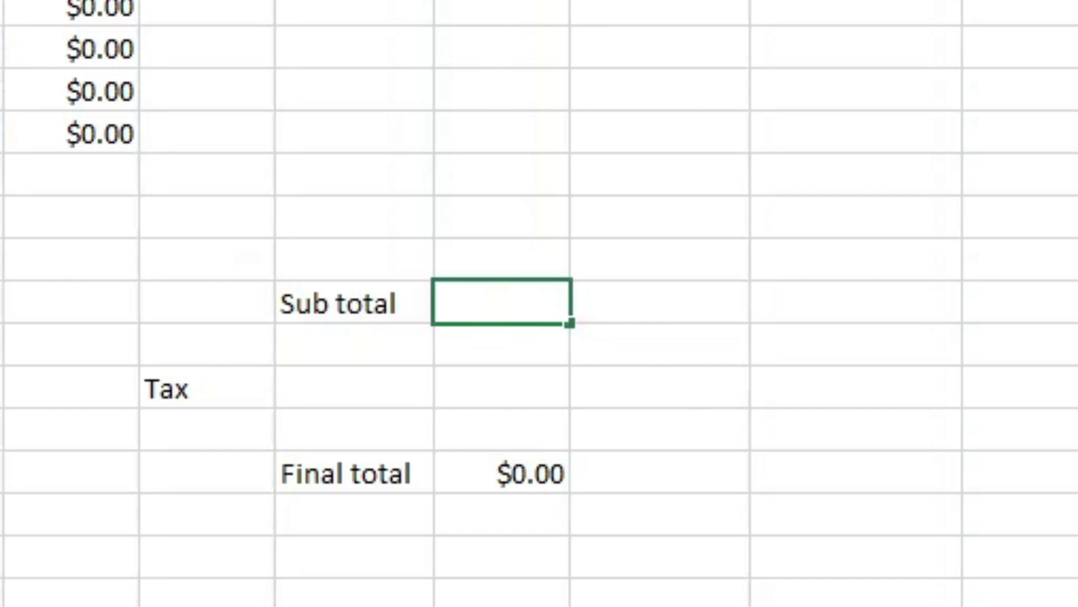
text(=)
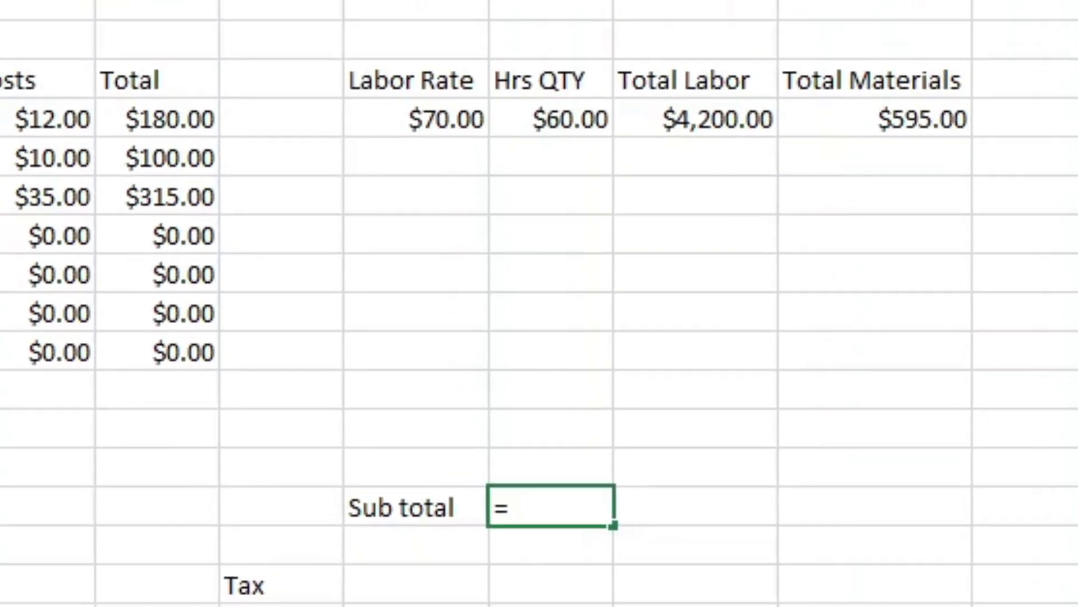
click(688, 207)
text(+)
click(820, 193)
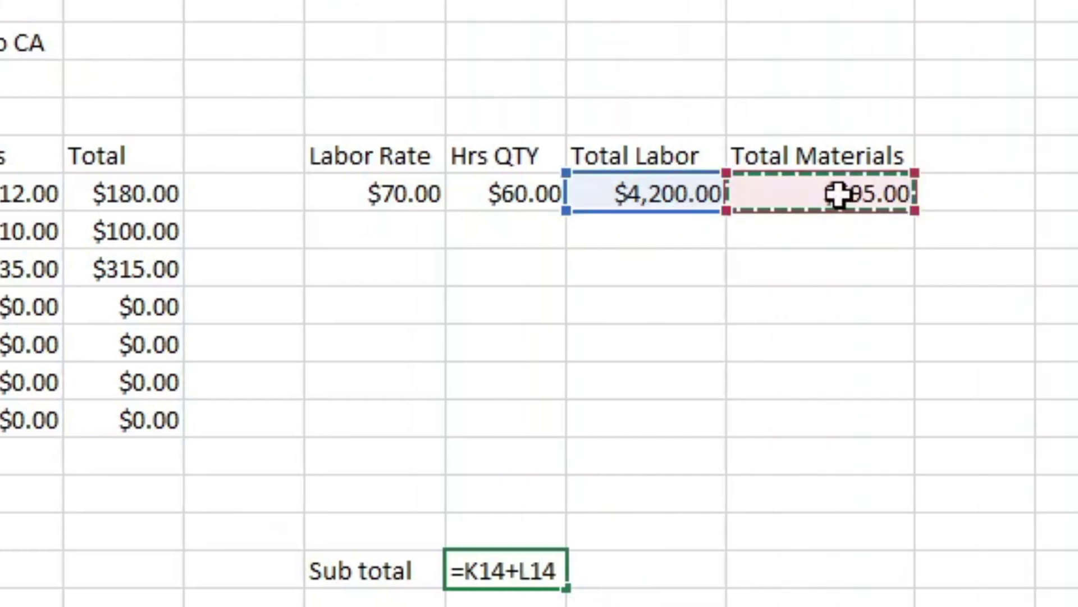
key(Return)
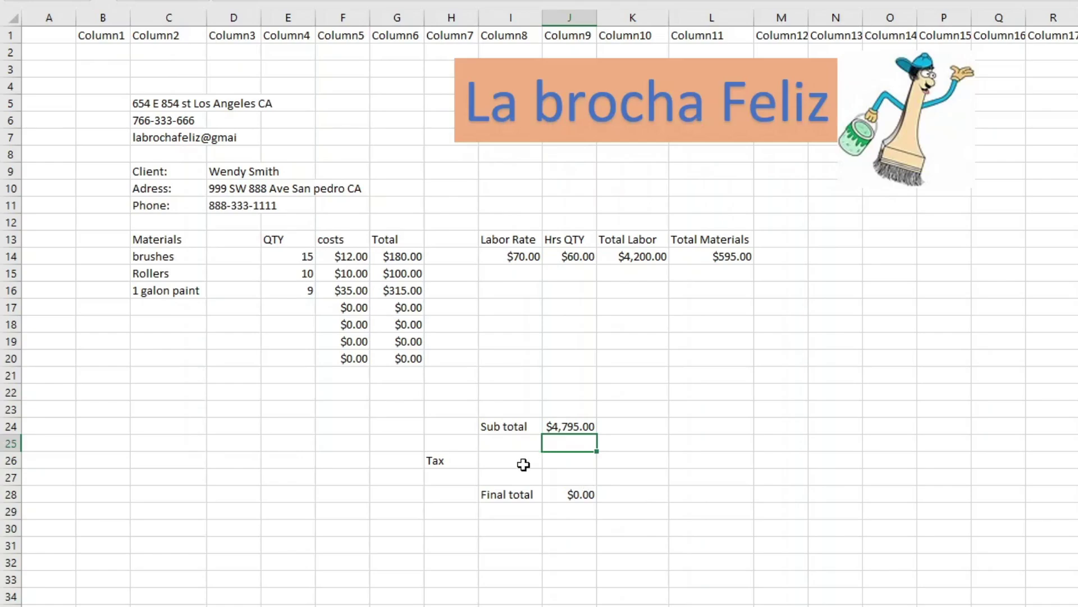
- Enter 10 in Percent Style in I26 beside the Tax label, so the rate shows 10%
click(523, 465)
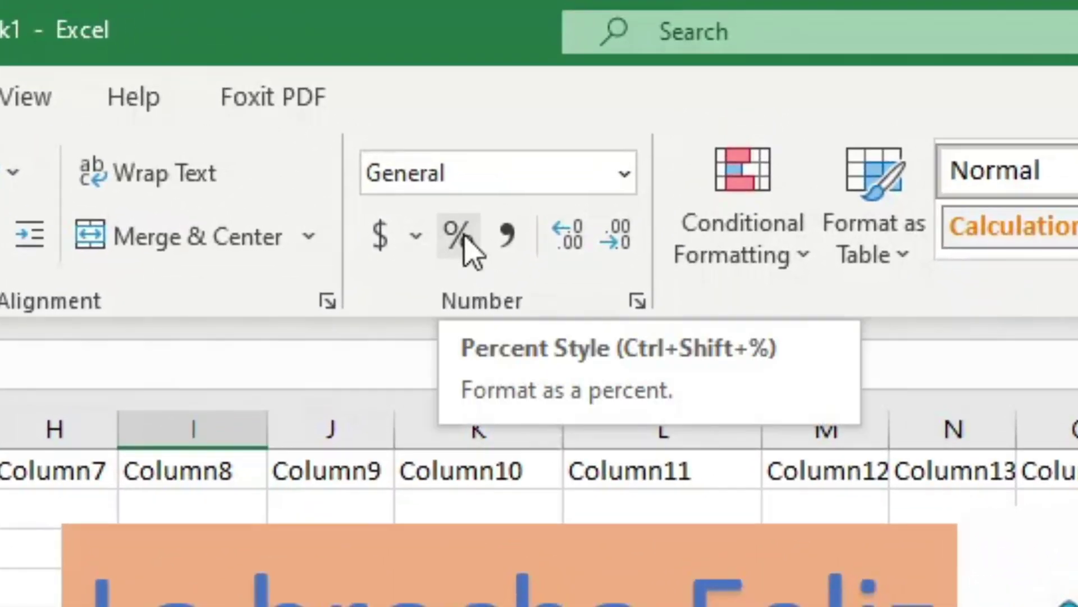
click(463, 236)
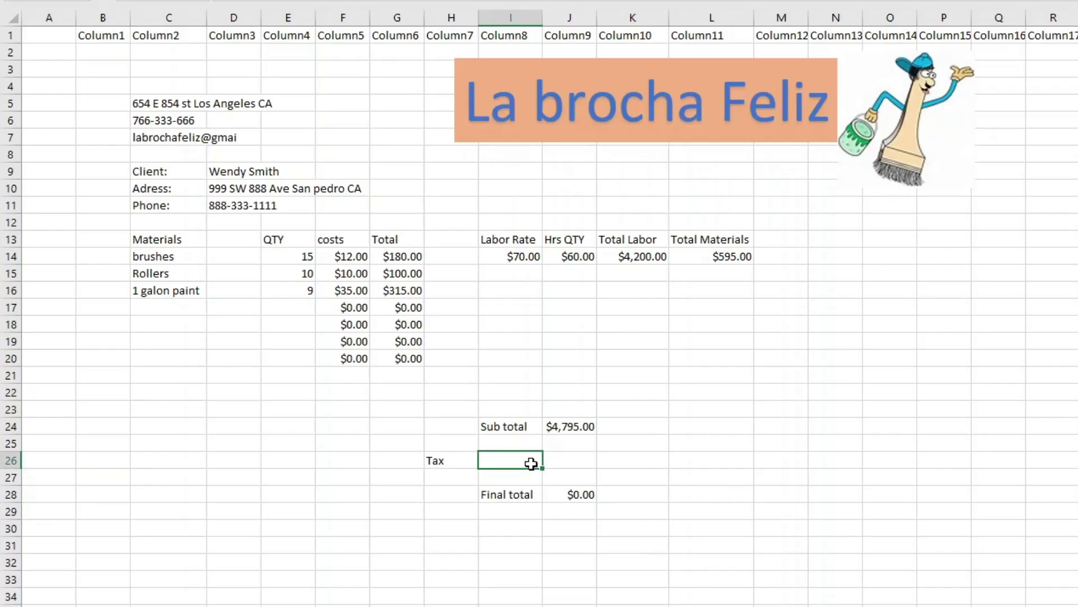
text(10)
click(567, 466)
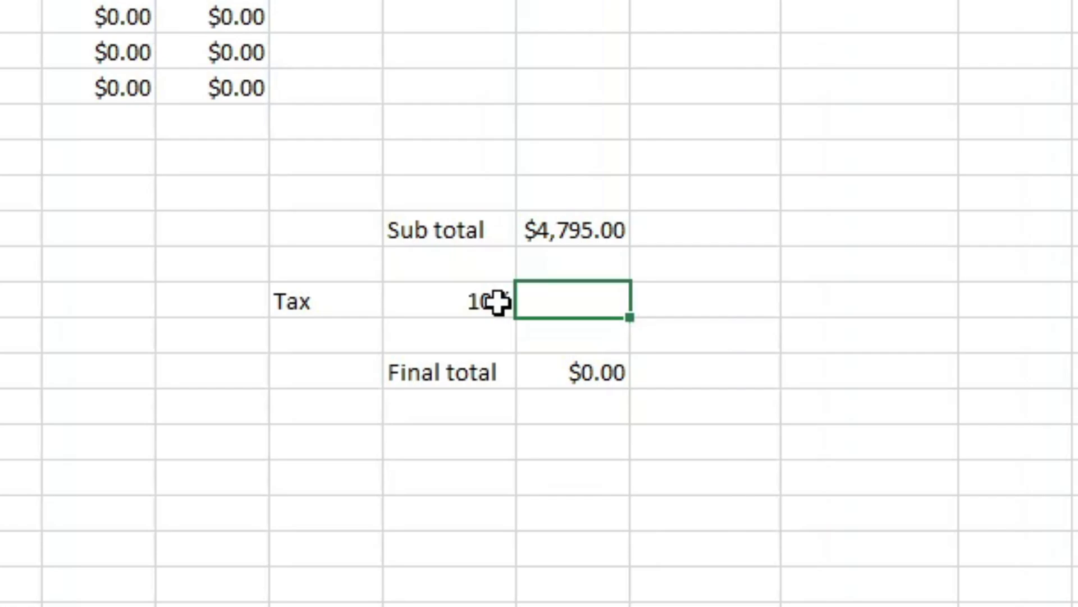
click(481, 305)
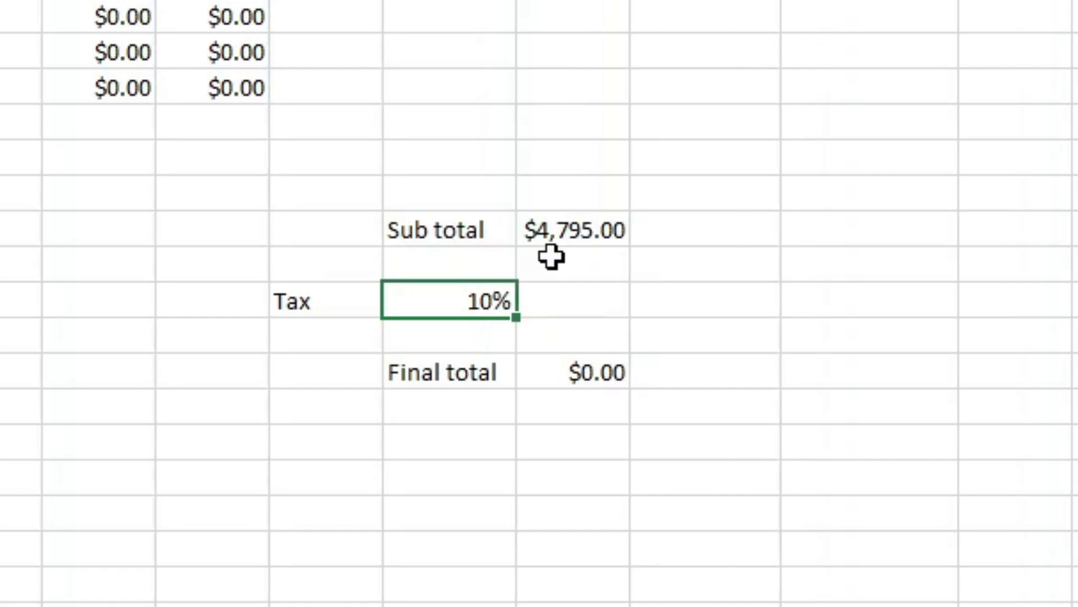
click(552, 236)
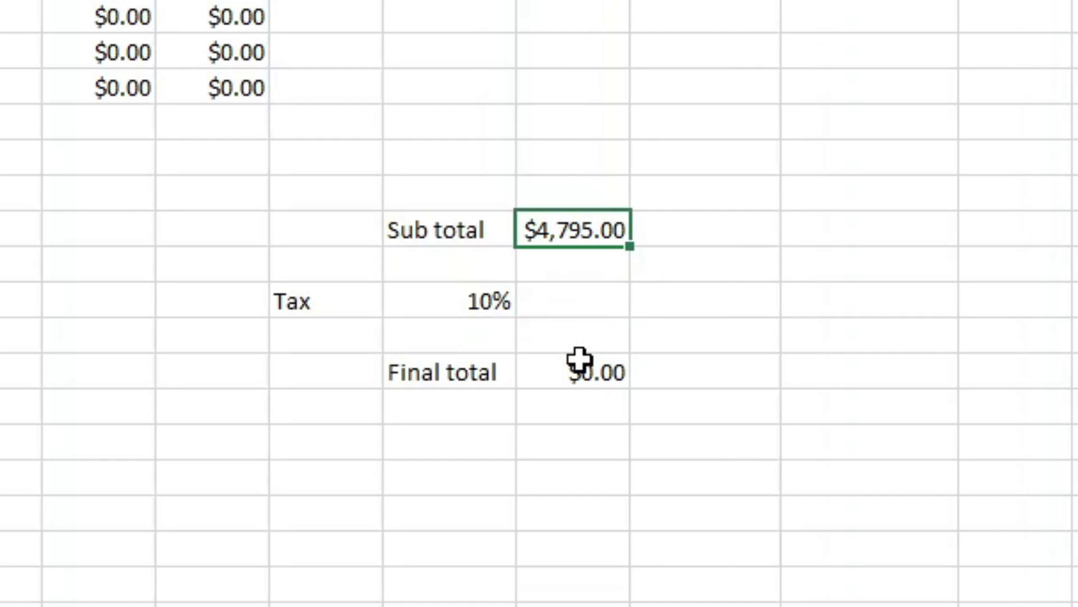
- Enter =I26*J24 in J26 so the tax shows $479.50
key(Down)
key(Down)
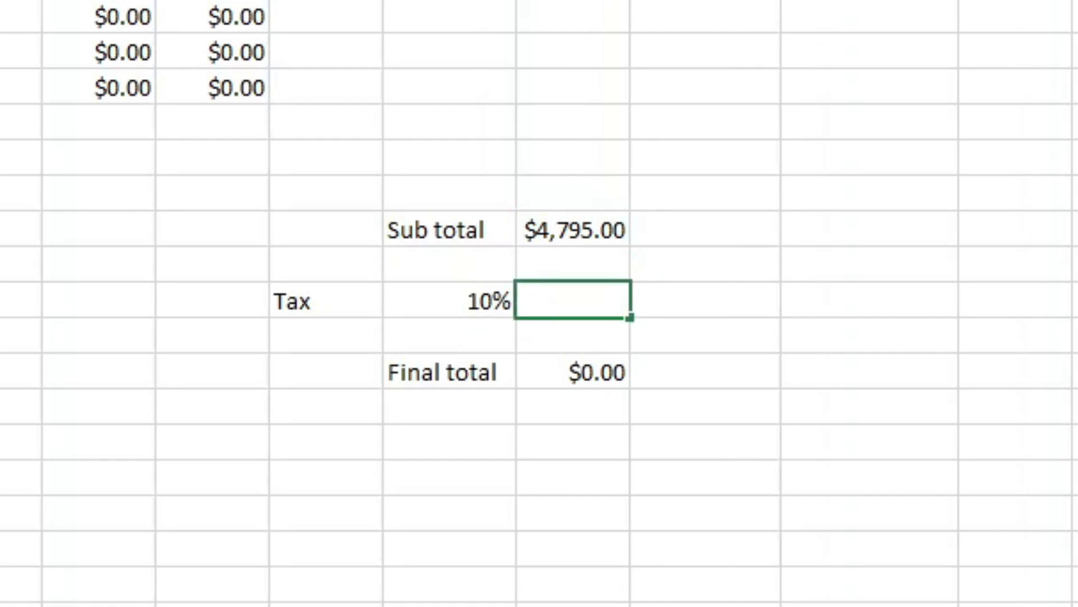
text(=)
click(469, 311)
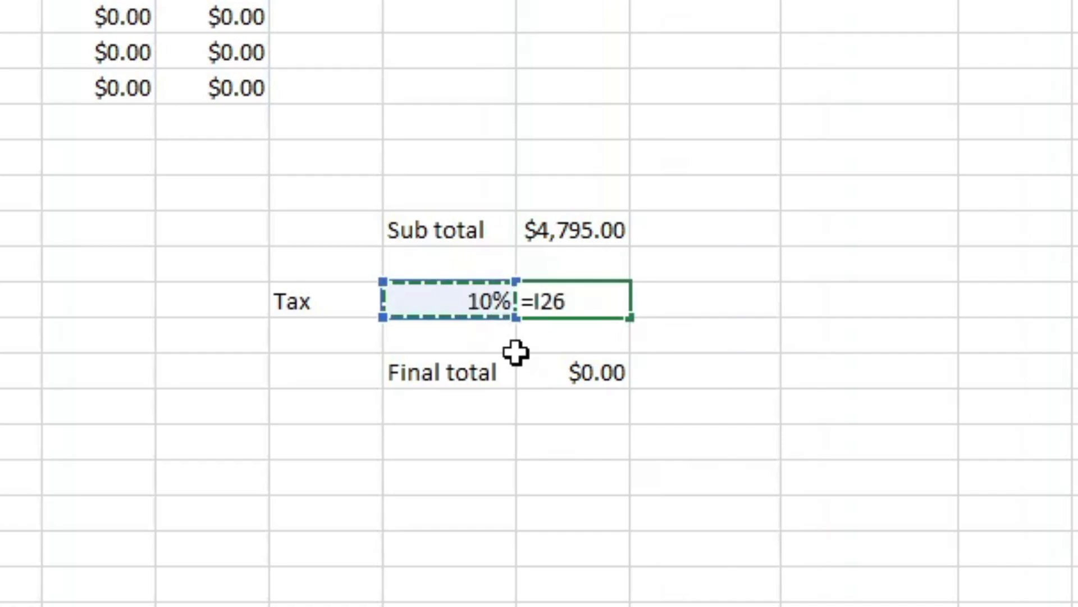
text(*)
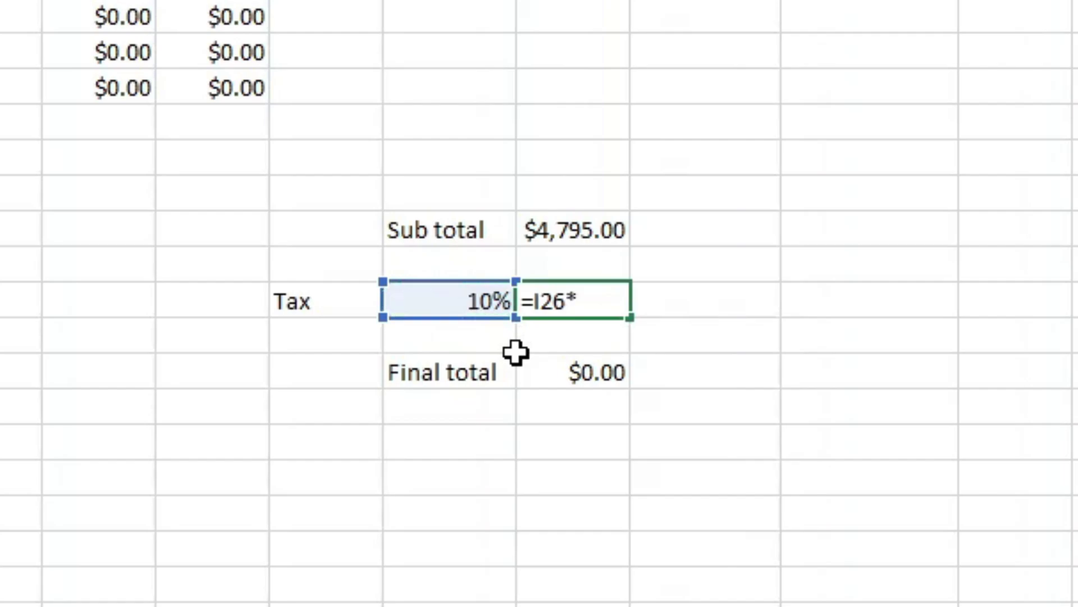
click(597, 230)
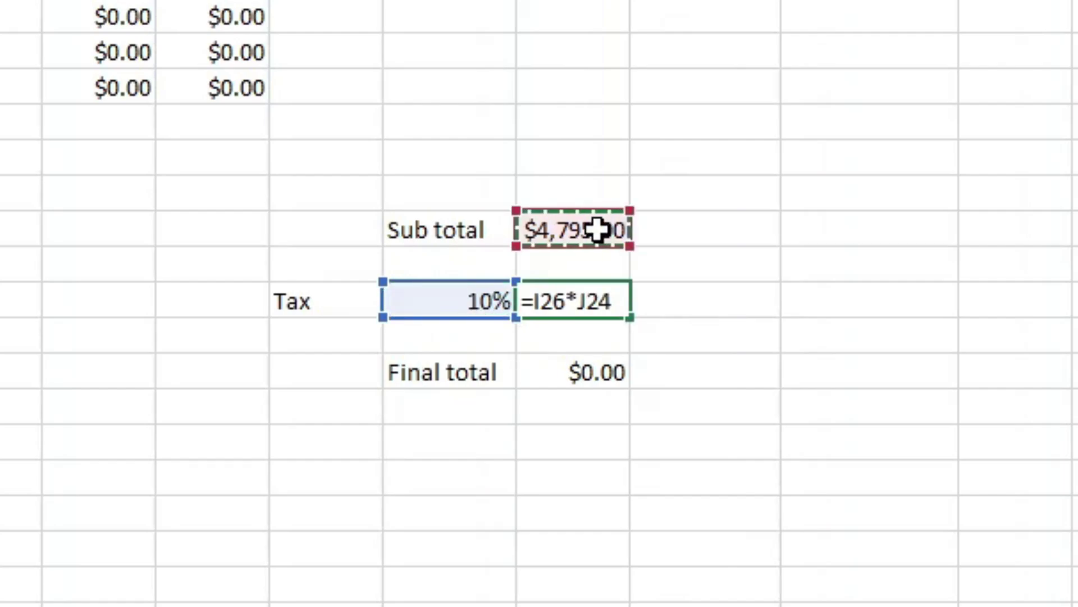
key(Return)
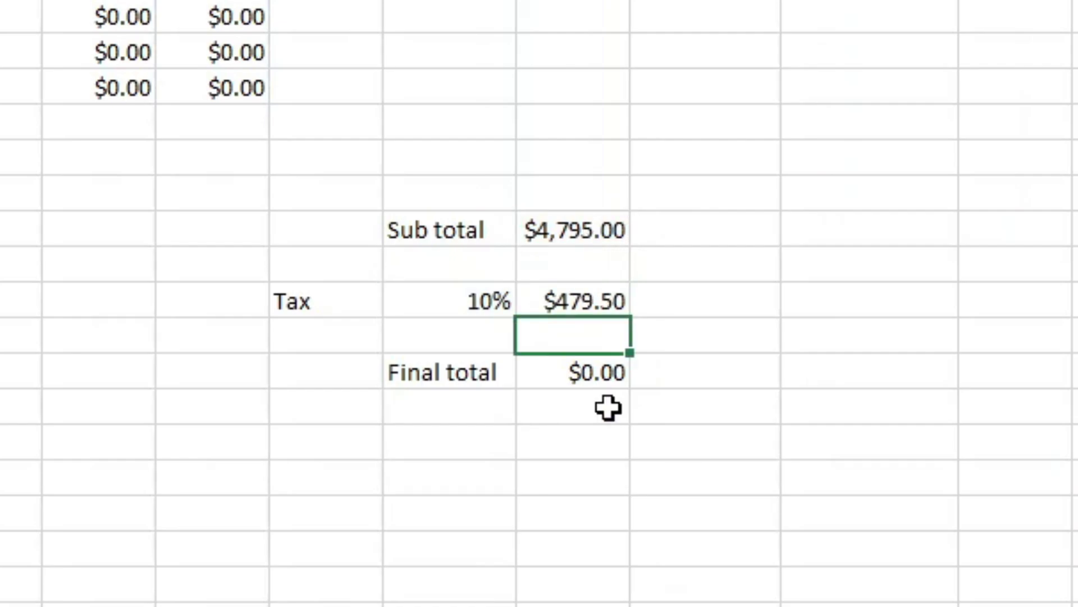
- Check the Sub total, the $479.50 tax and the Final total cells
click(592, 386)
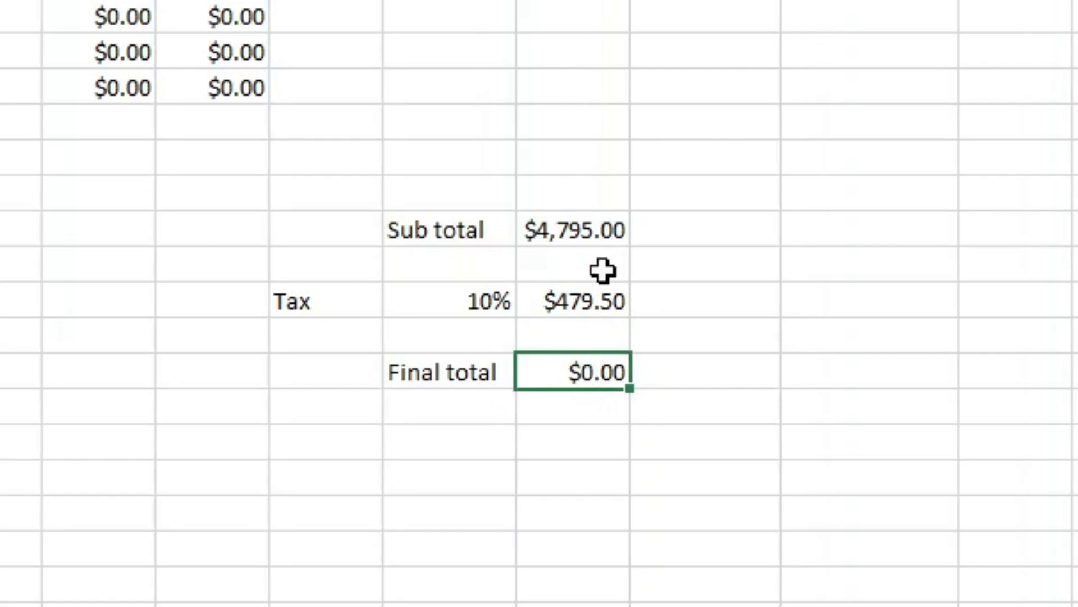
click(608, 230)
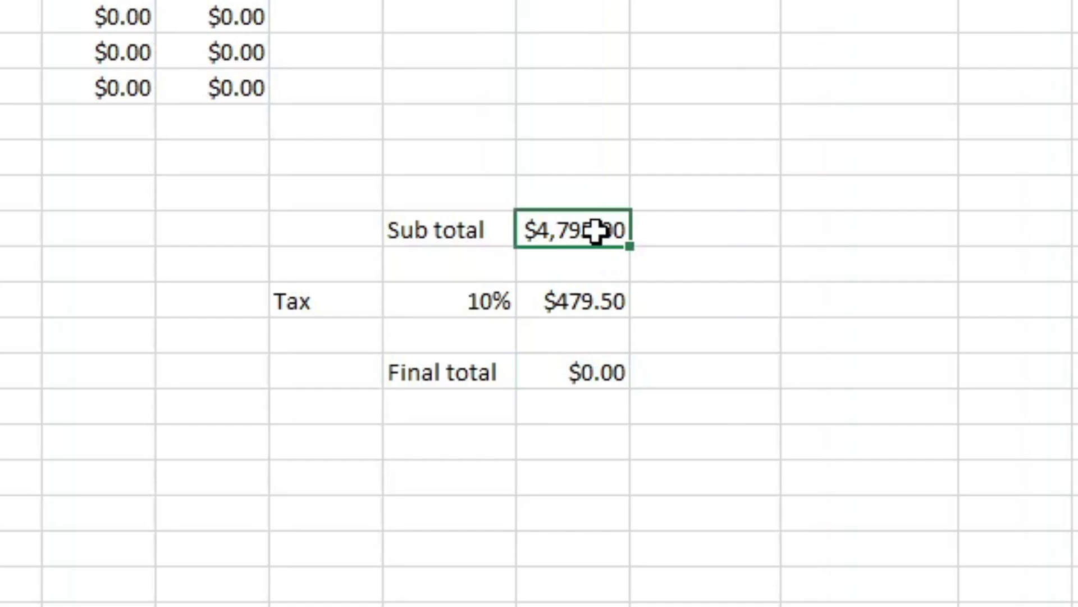
click(589, 300)
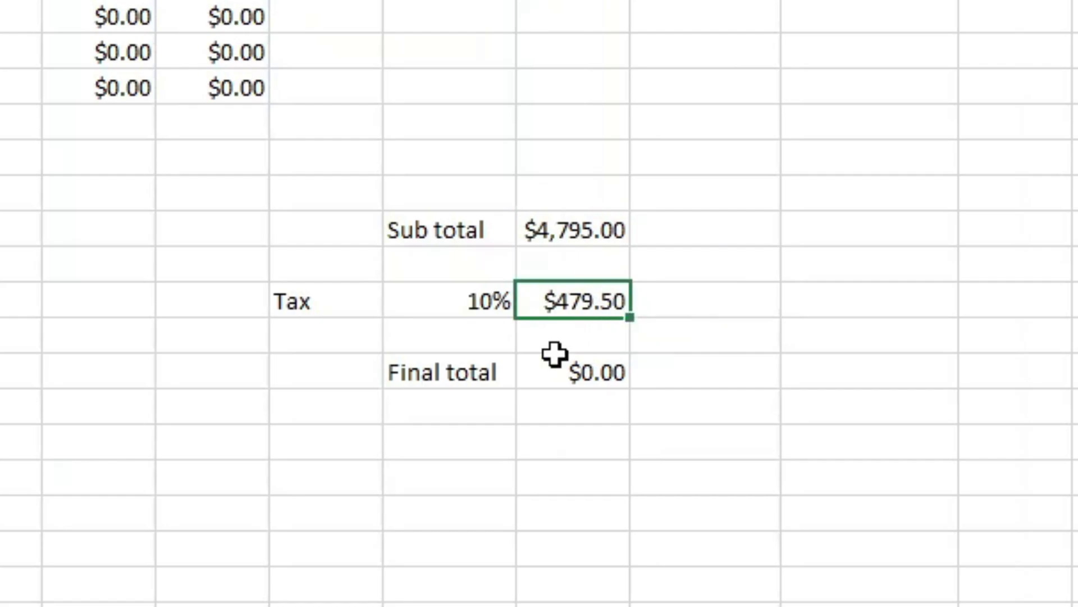
click(602, 379)
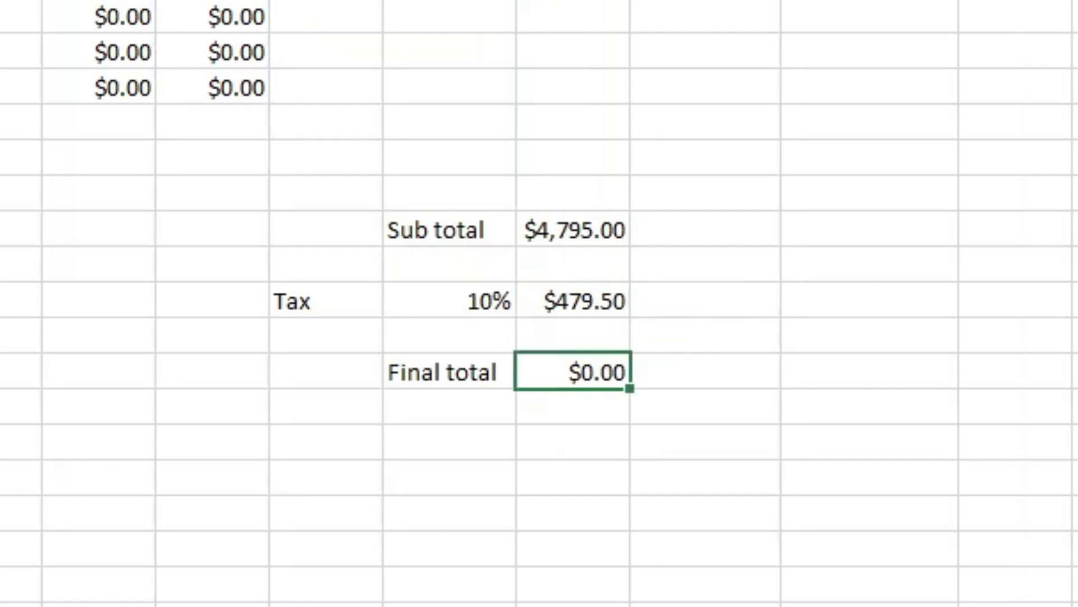
- Replace the Final total in J28 with =J24+J26, giving $5,274.50
key(Delete)
text(=)
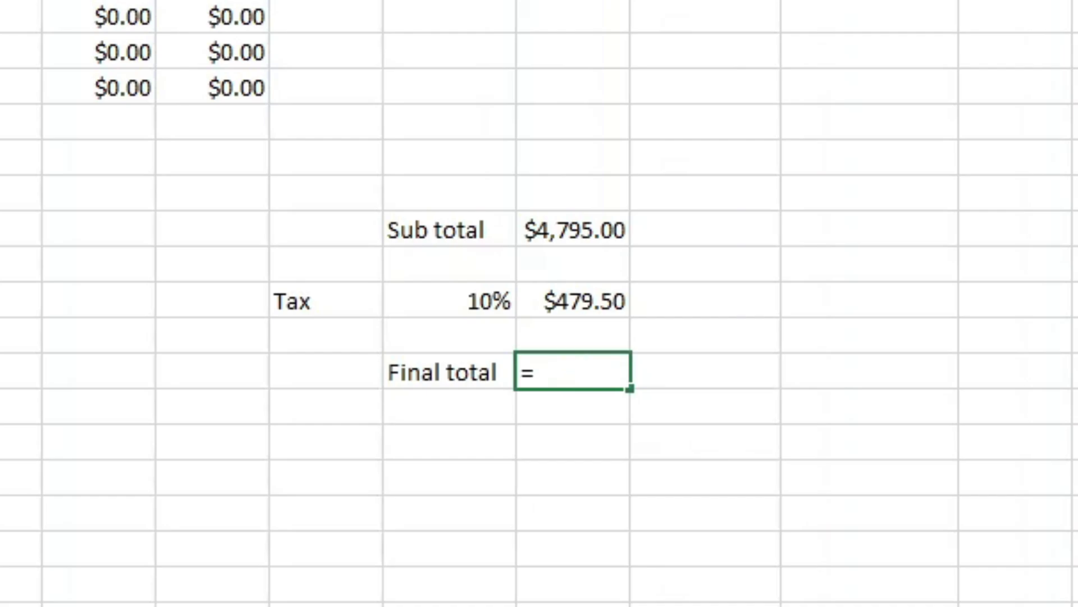
click(593, 241)
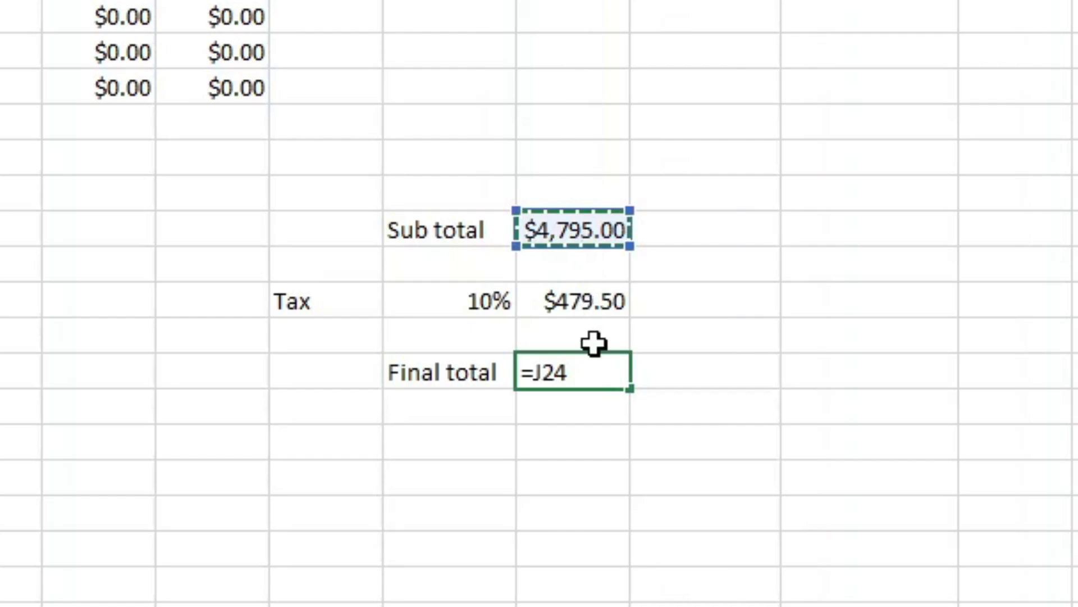
text(+)
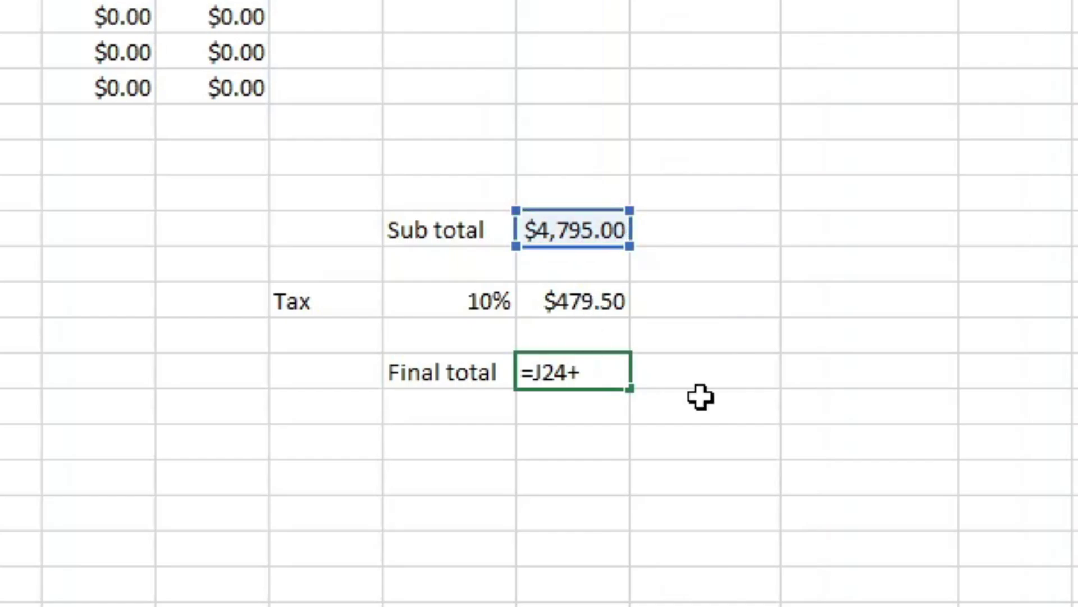
click(597, 308)
key(Return)
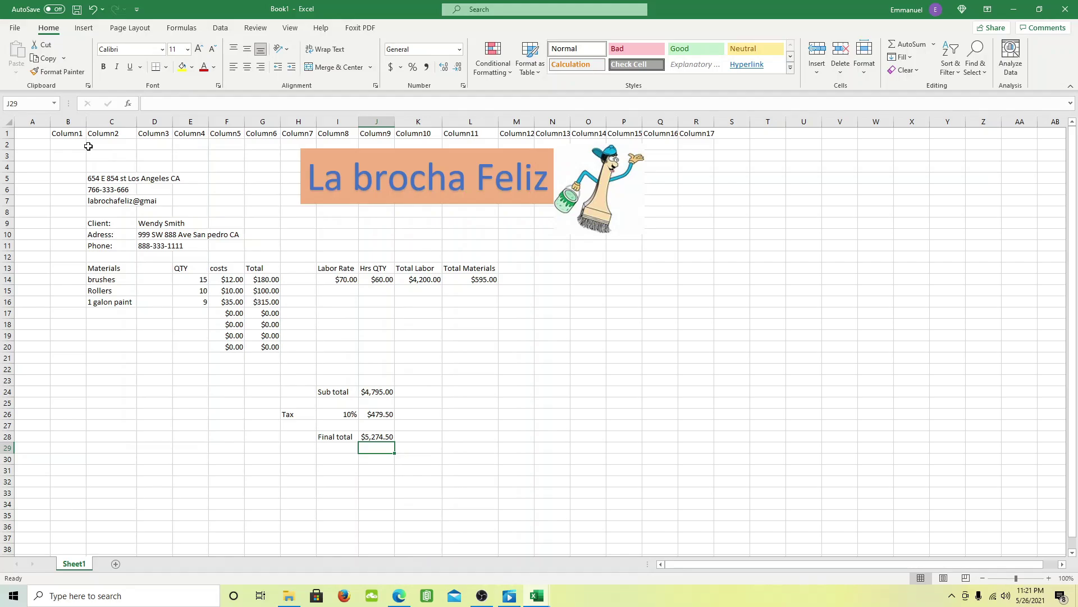
- Format B2:R31 as Table1 in a light green banded style with a header row
mouse_move(75, 144)
mouse_down()
mouse_move(526, 172)
mouse_move(689, 469)
mouse_up()
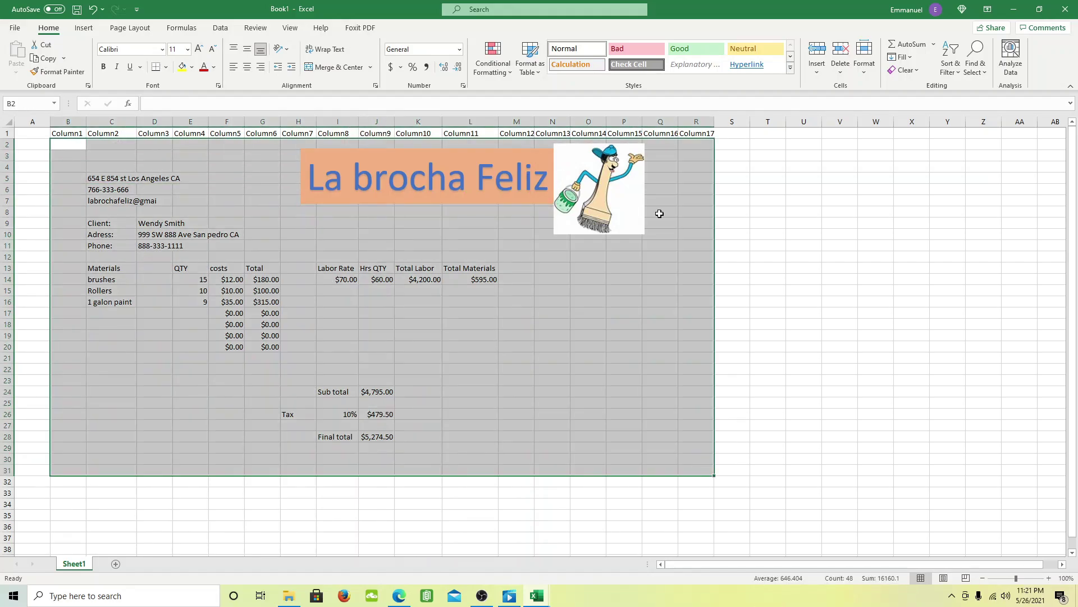
click(528, 53)
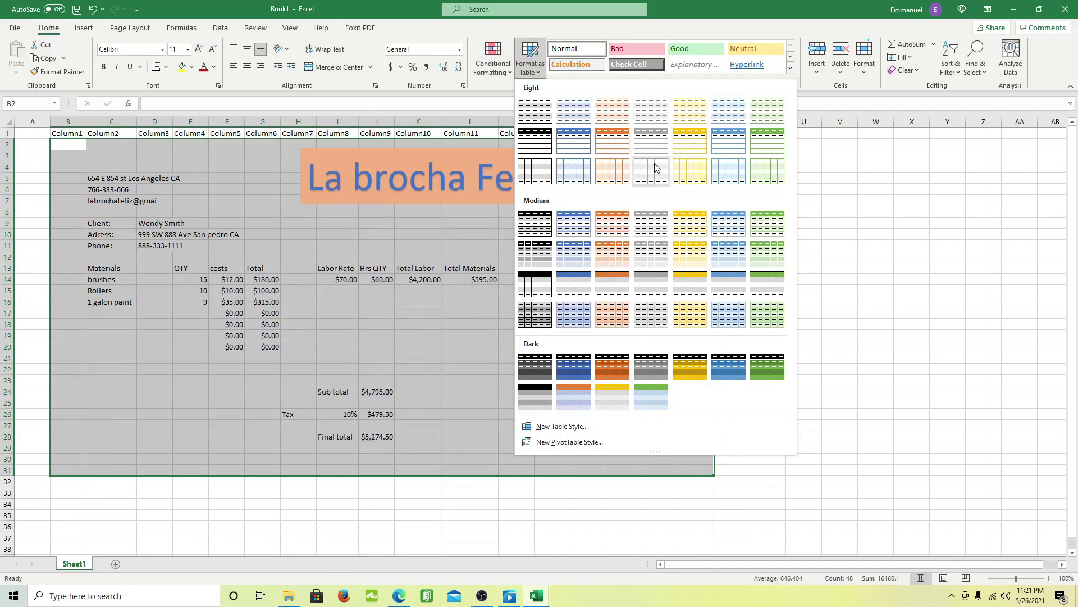
click(770, 177)
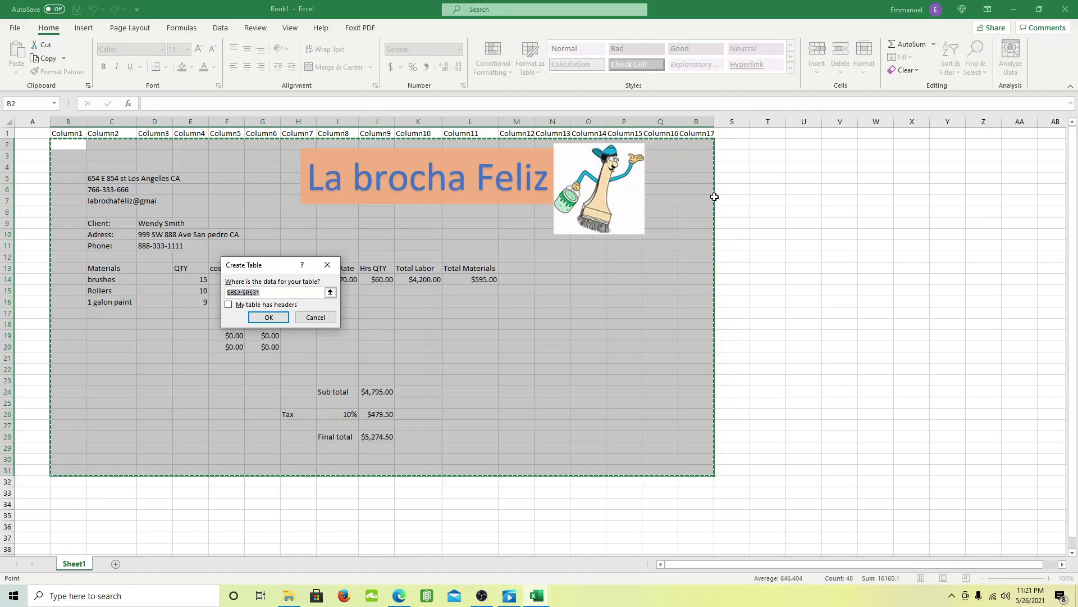
click(267, 317)
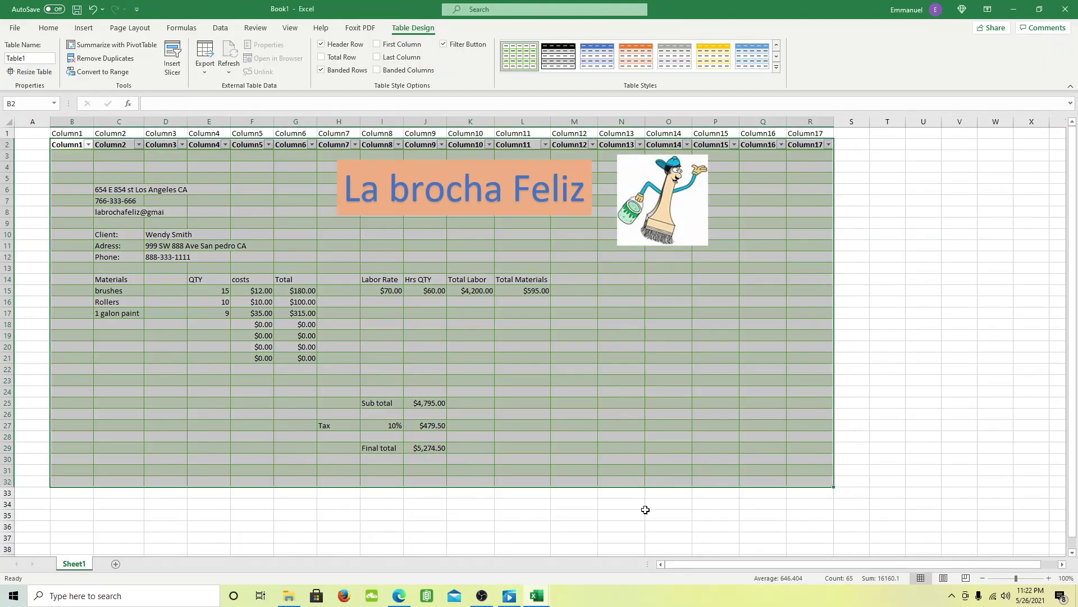
click(647, 513)
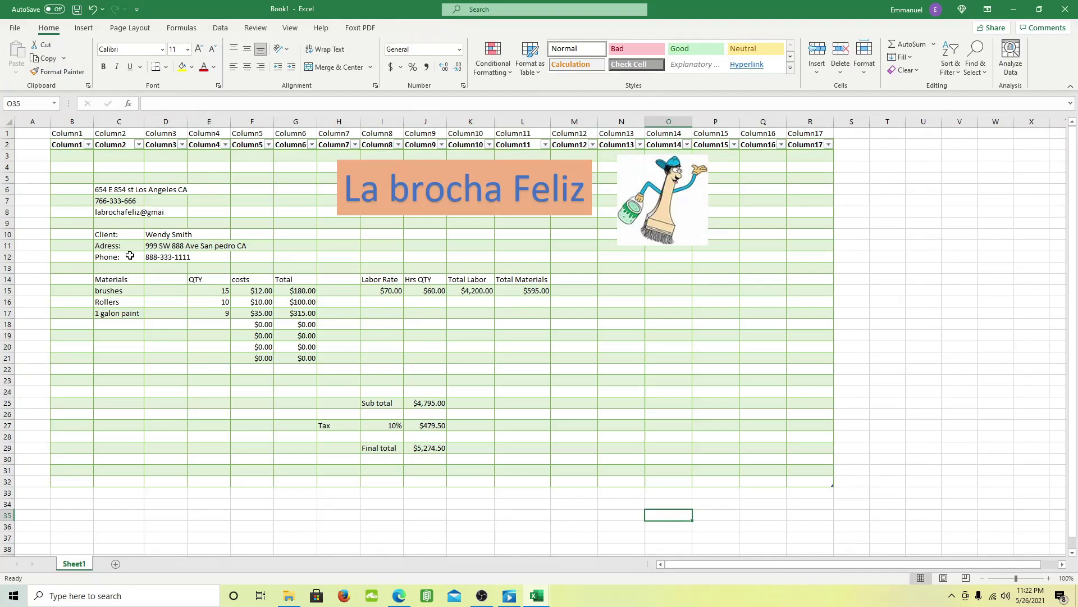